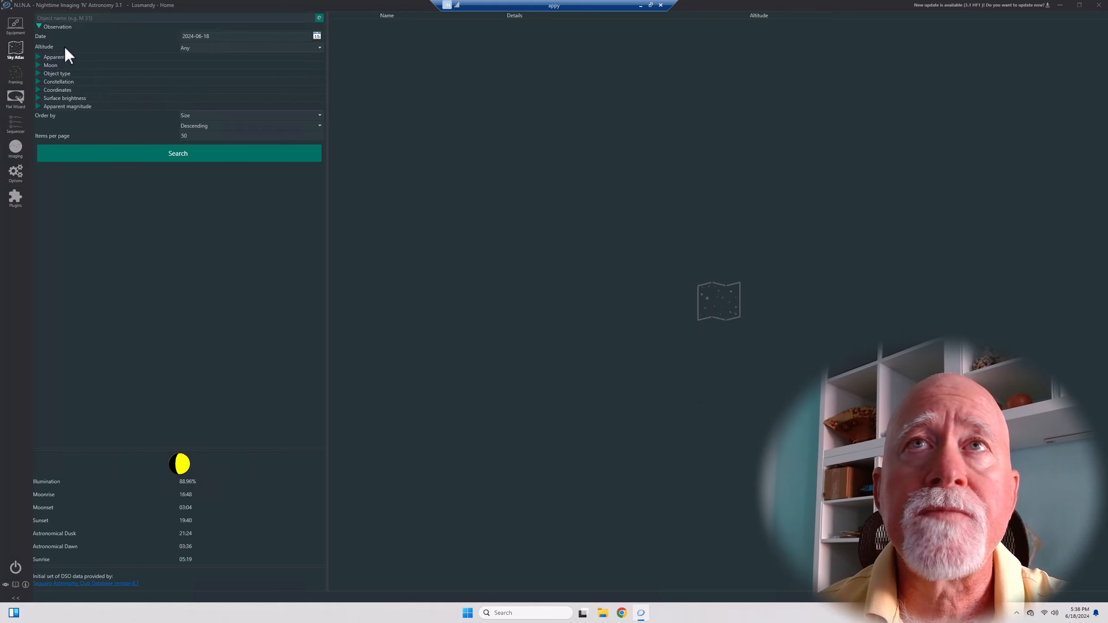
# Step: Collapse the observation filters and search the sky atlas for the object "M 13"
pyautogui.click(38, 25)
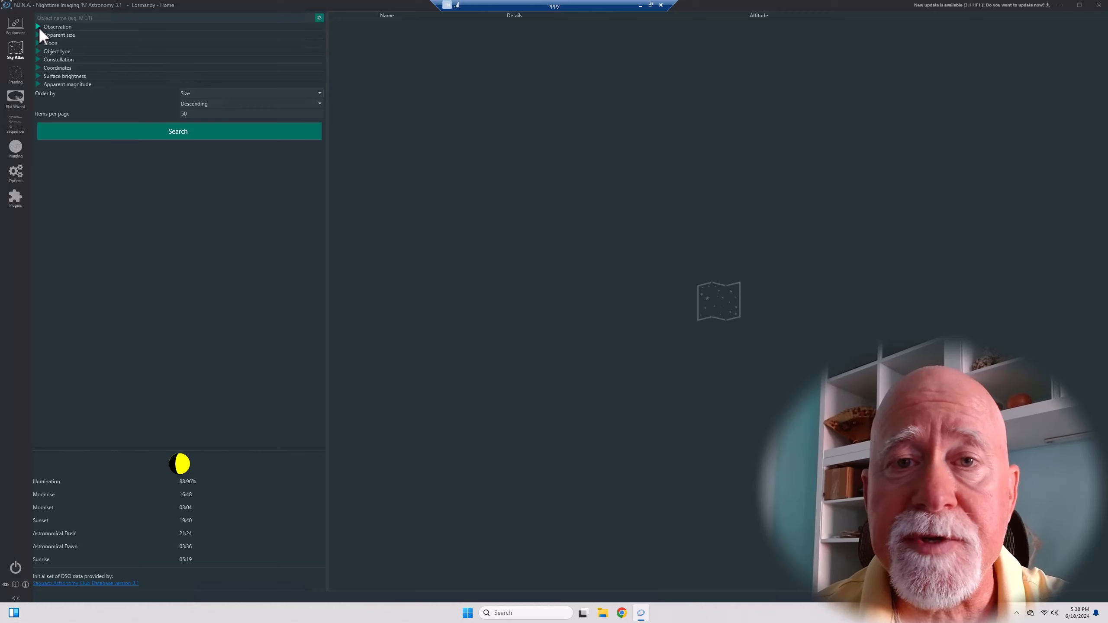
pyautogui.click(95, 18)
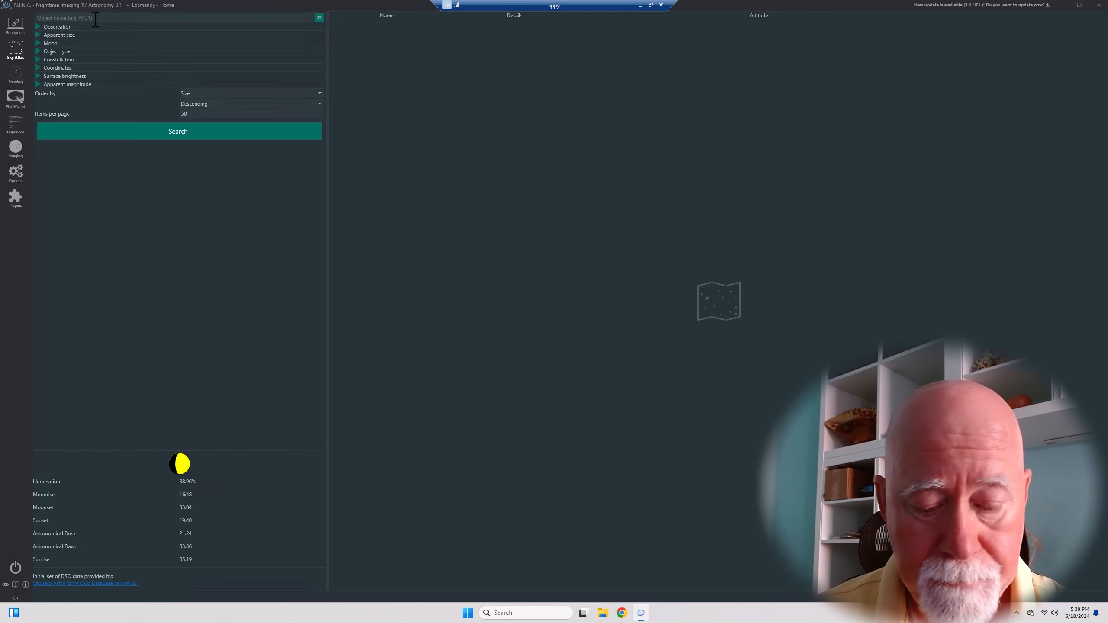
pyautogui.write('M 13')
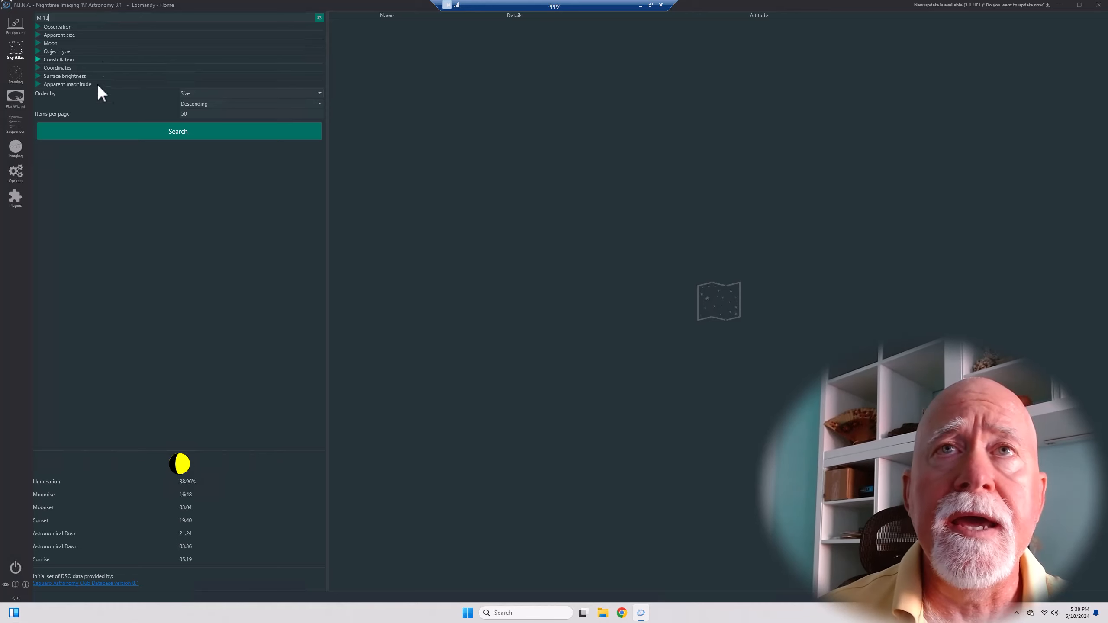
pyautogui.click(172, 133)
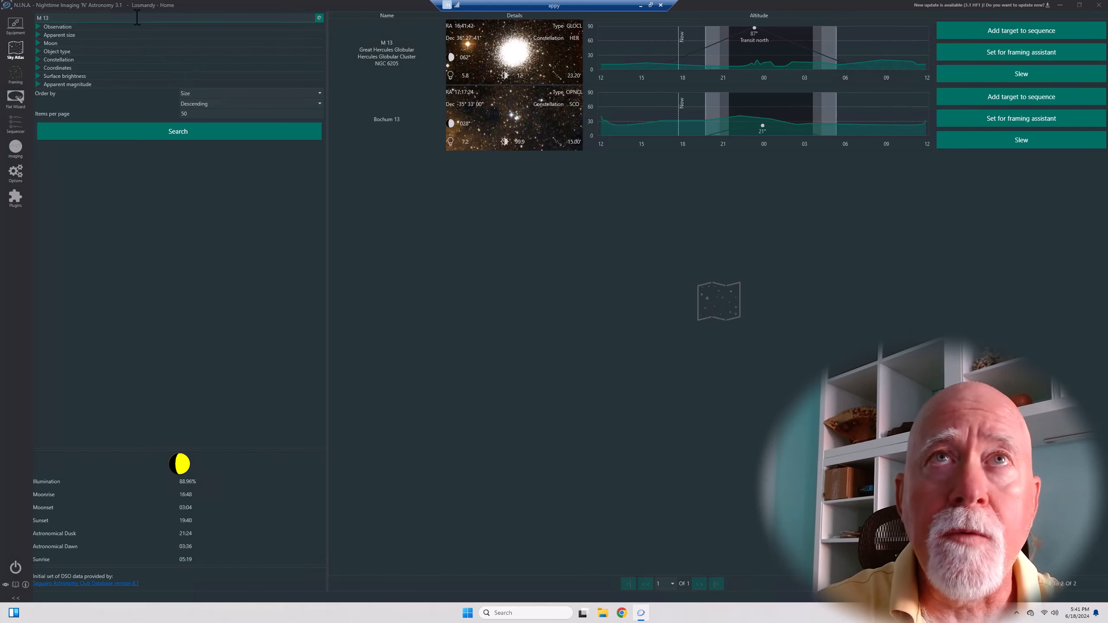
# Step: Clear the object name and choose June 18, 2024 as the date in the observation filters
pyautogui.press('BackSpace')
pyautogui.press('BackSpace')
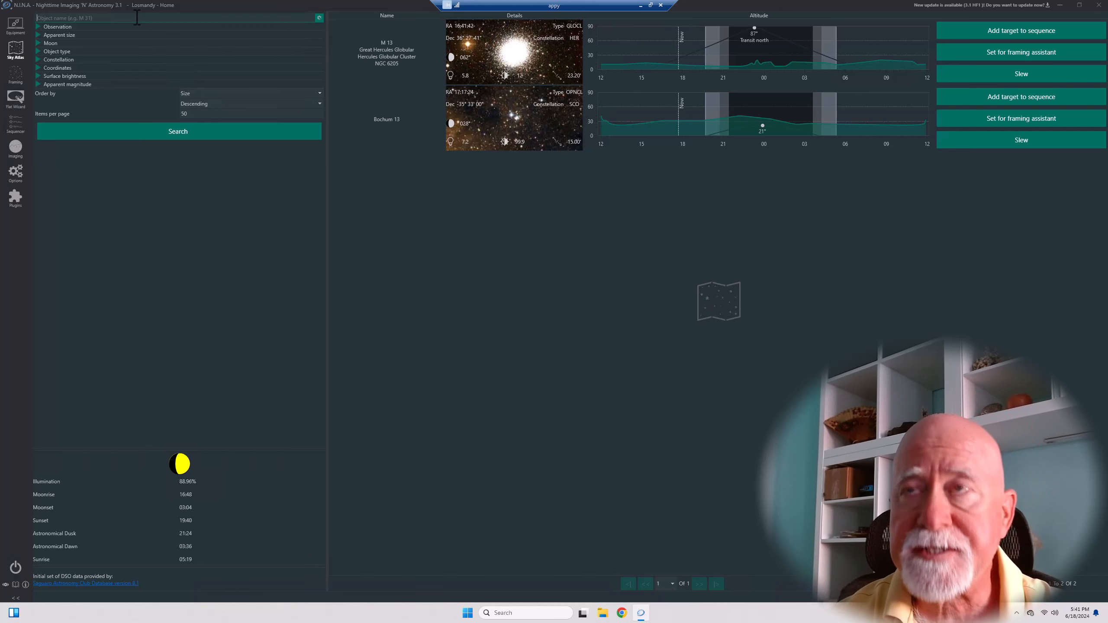
pyautogui.click(37, 27)
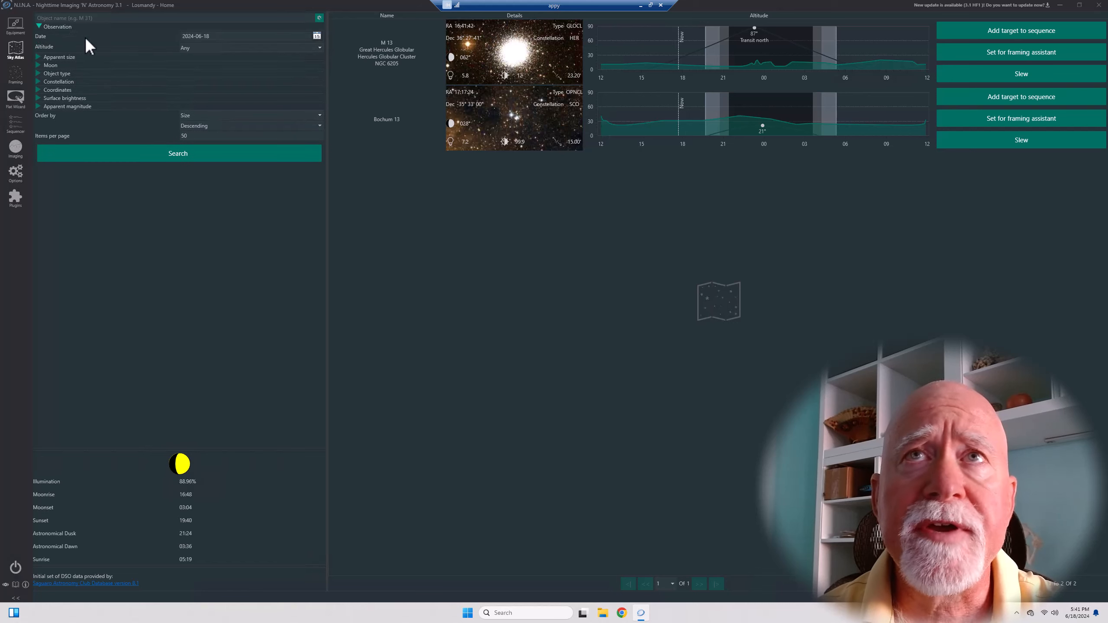
pyautogui.click(316, 36)
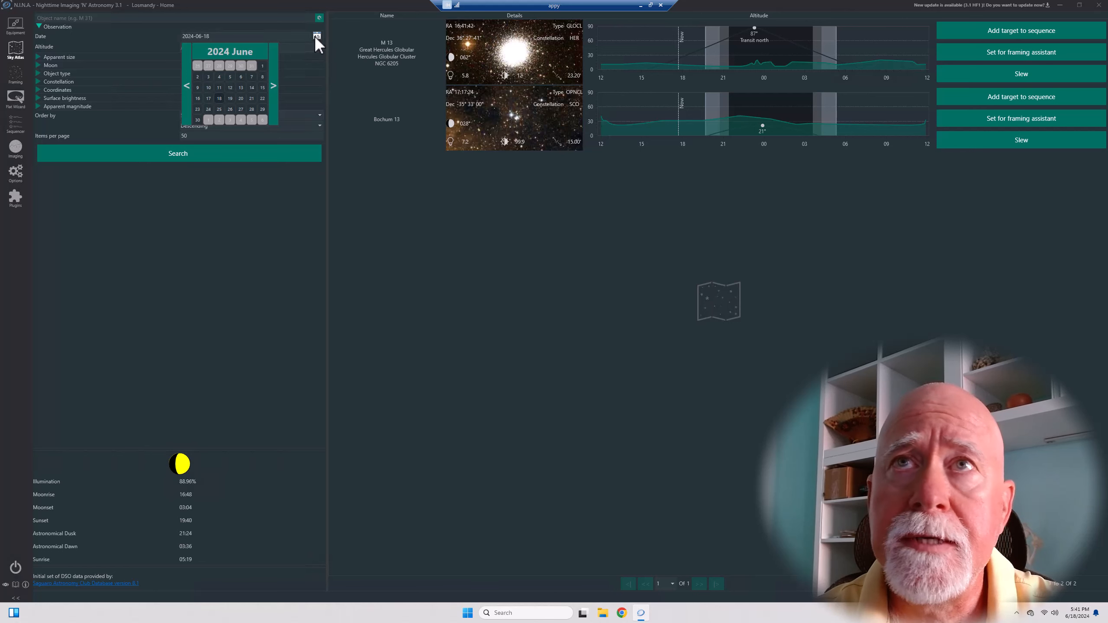
pyautogui.click(219, 101)
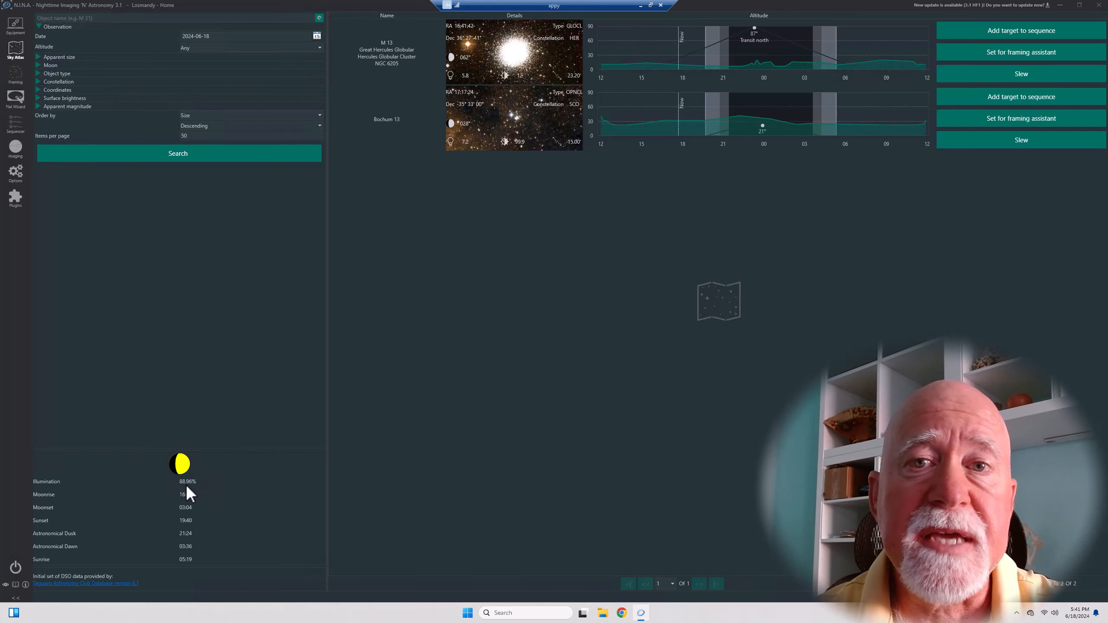
# Step: Try 2024-06-22 as the observation date and return the date to 2024-06-18
pyautogui.click(318, 36)
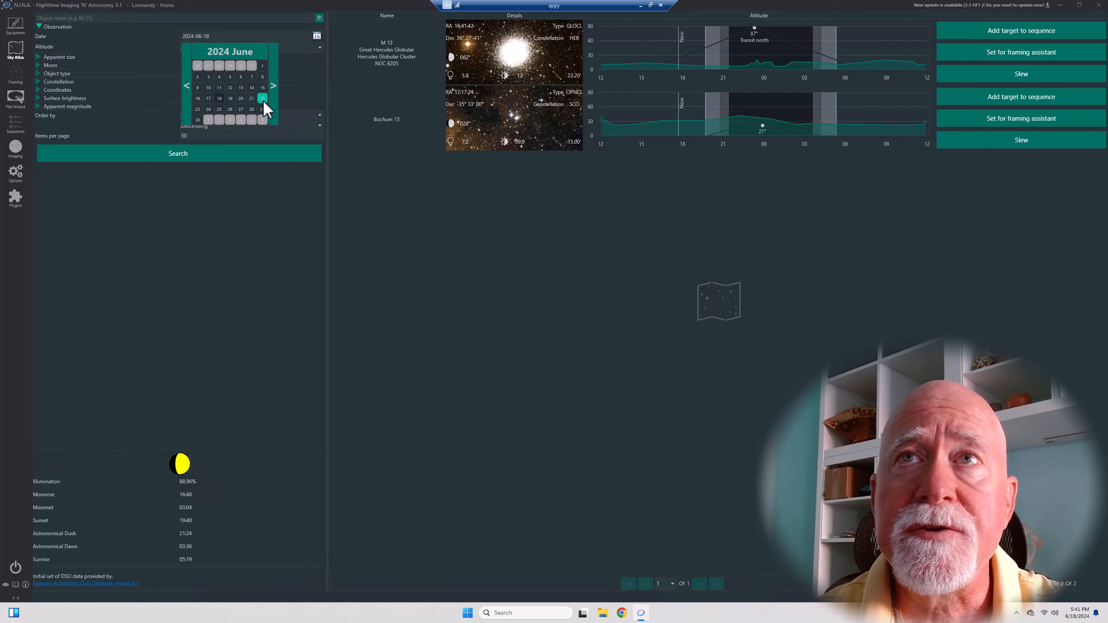
pyautogui.click(263, 98)
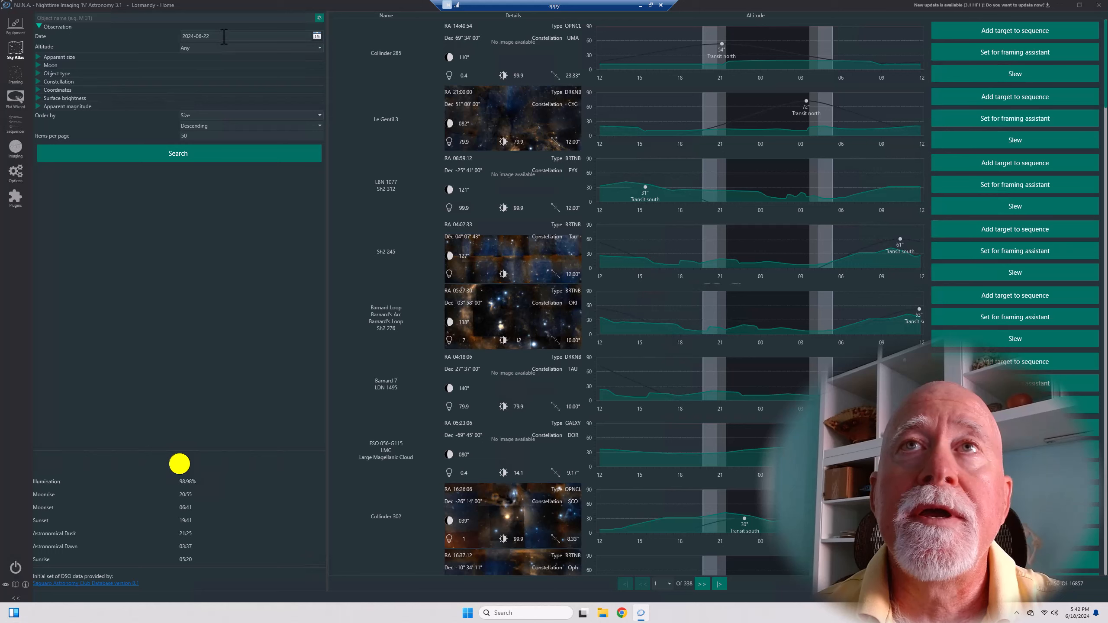
pyautogui.click(316, 36)
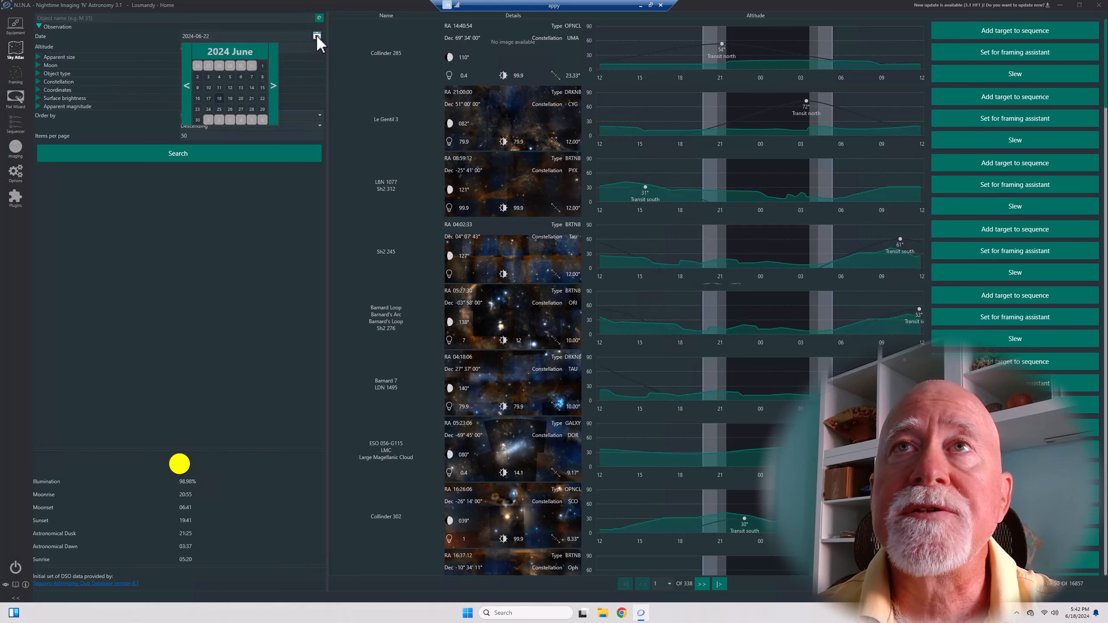
pyautogui.click(219, 98)
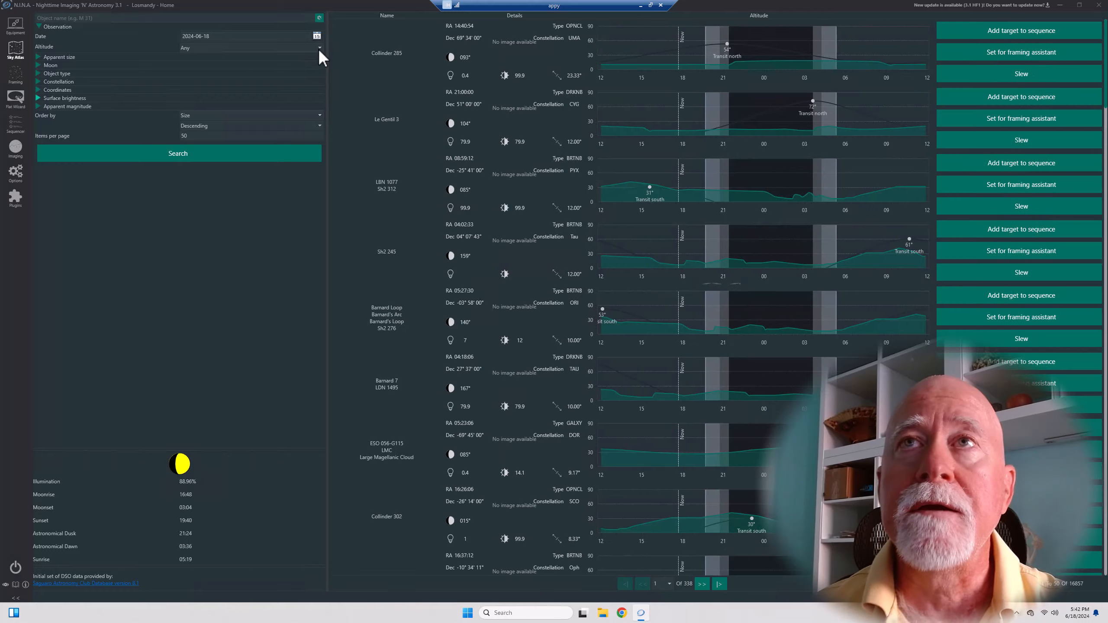
# Step: Set the altitude filter to 30° and the visible-for duration to 5h
pyautogui.click(319, 48)
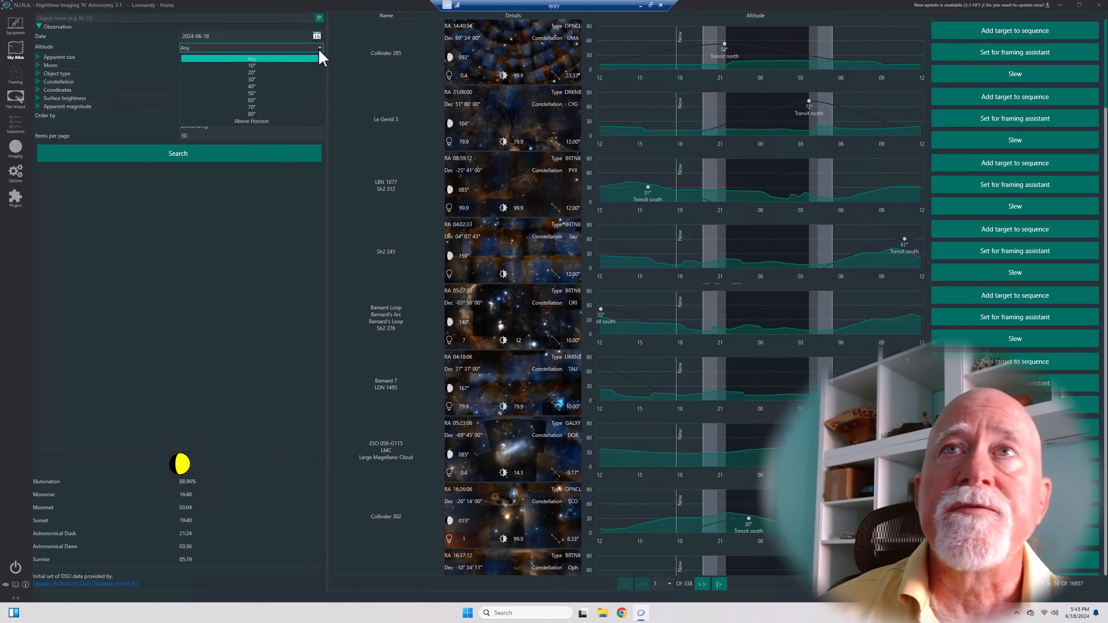
pyautogui.click(246, 80)
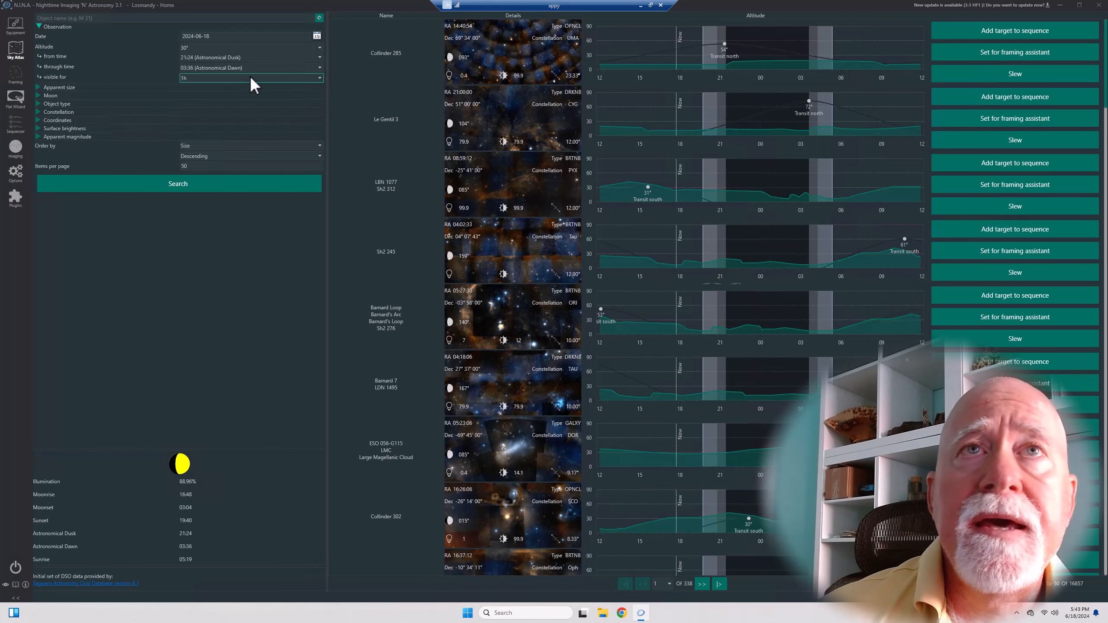
pyautogui.click(258, 85)
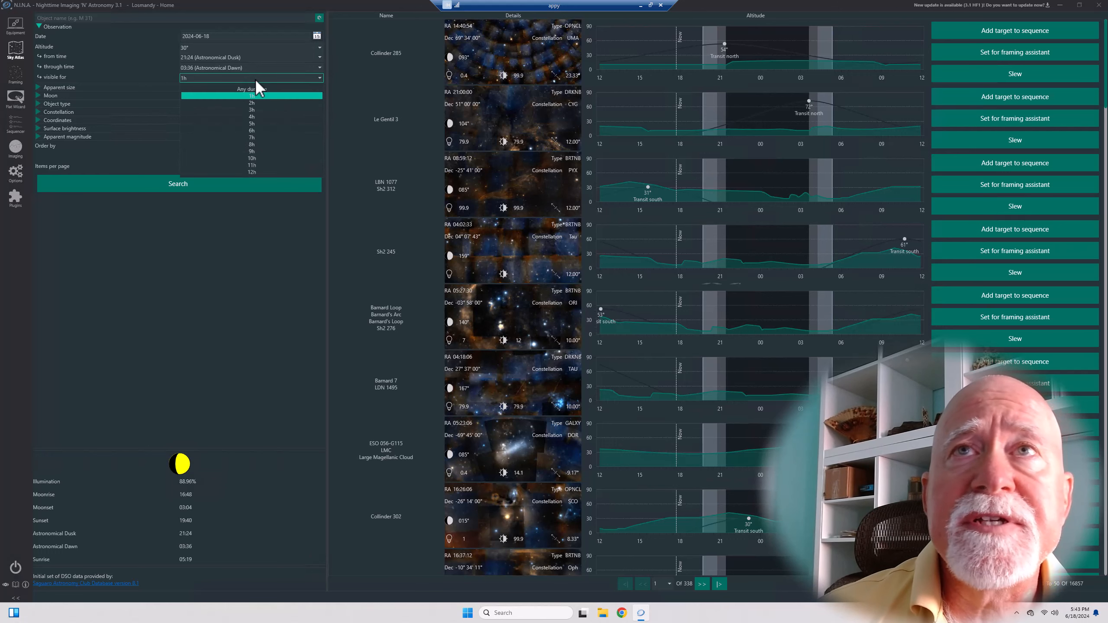
pyautogui.click(259, 119)
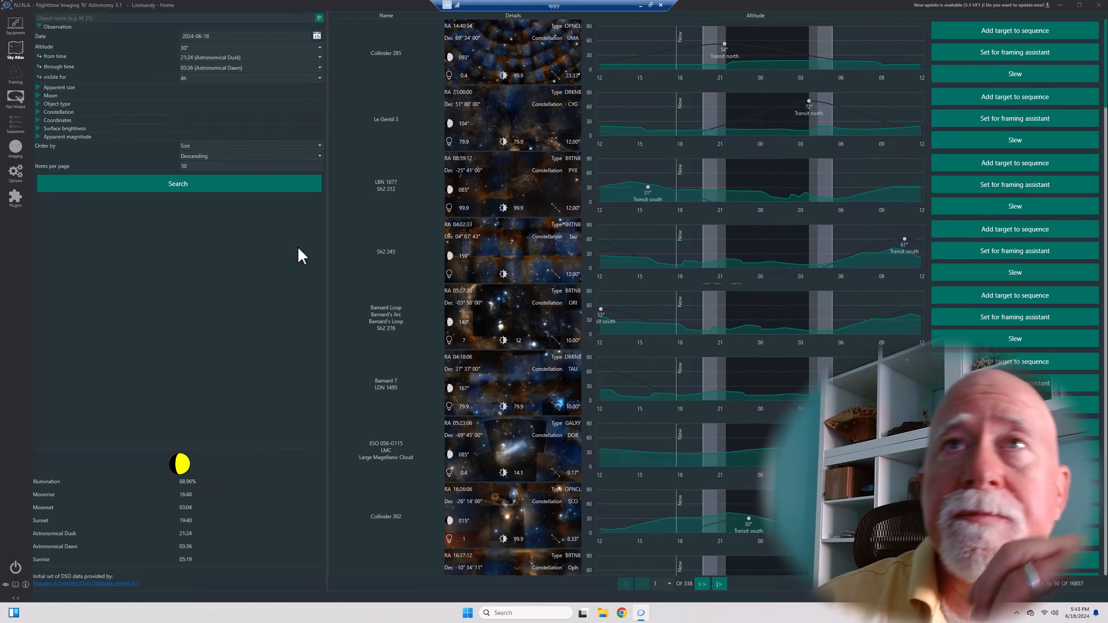
pyautogui.click(307, 79)
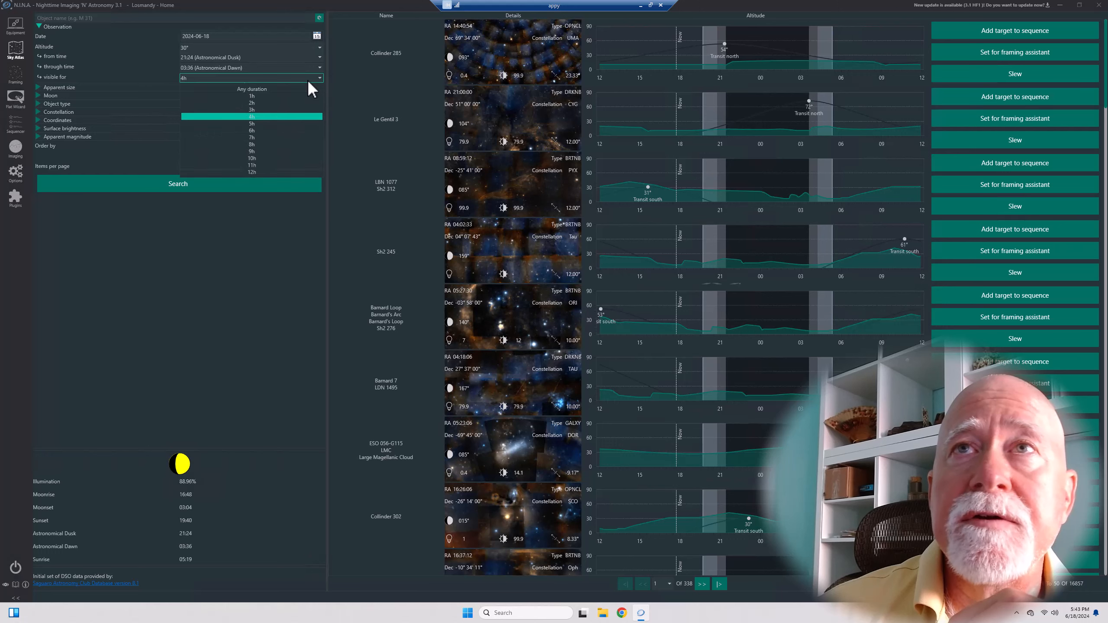
pyautogui.click(252, 124)
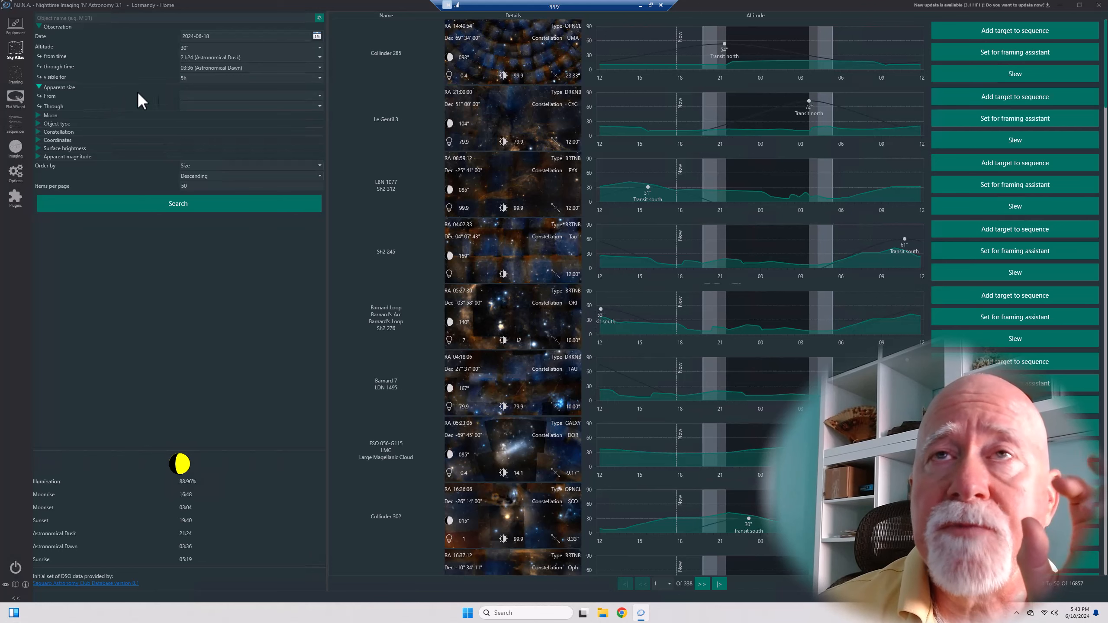
# Step: Set the apparent size filter to range from 30 arcsec through 5 degree
pyautogui.click(318, 96)
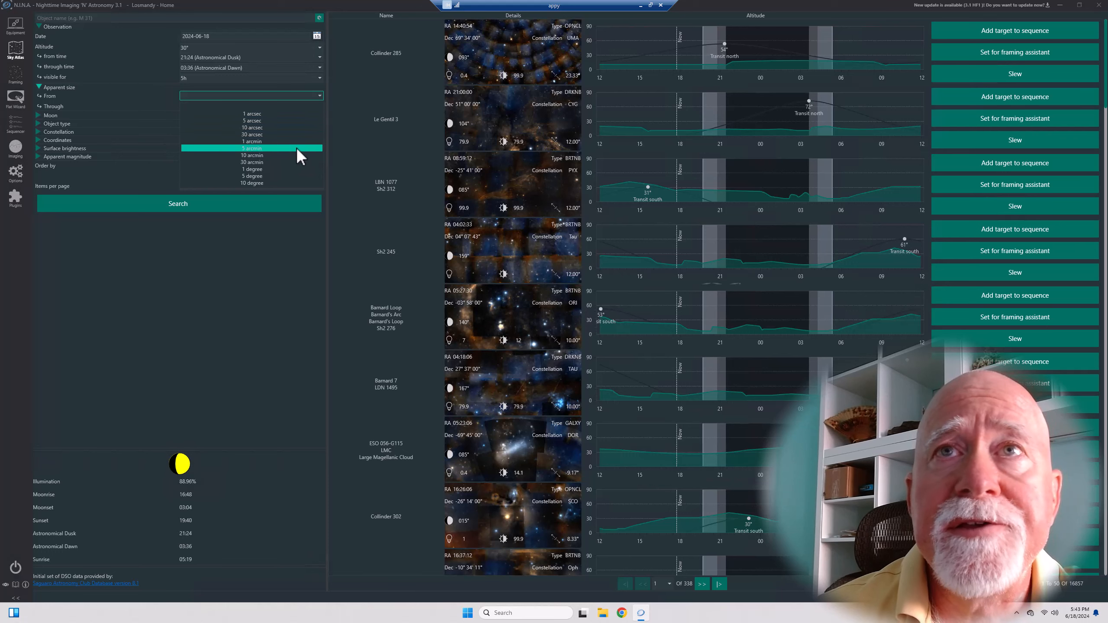
pyautogui.click(287, 155)
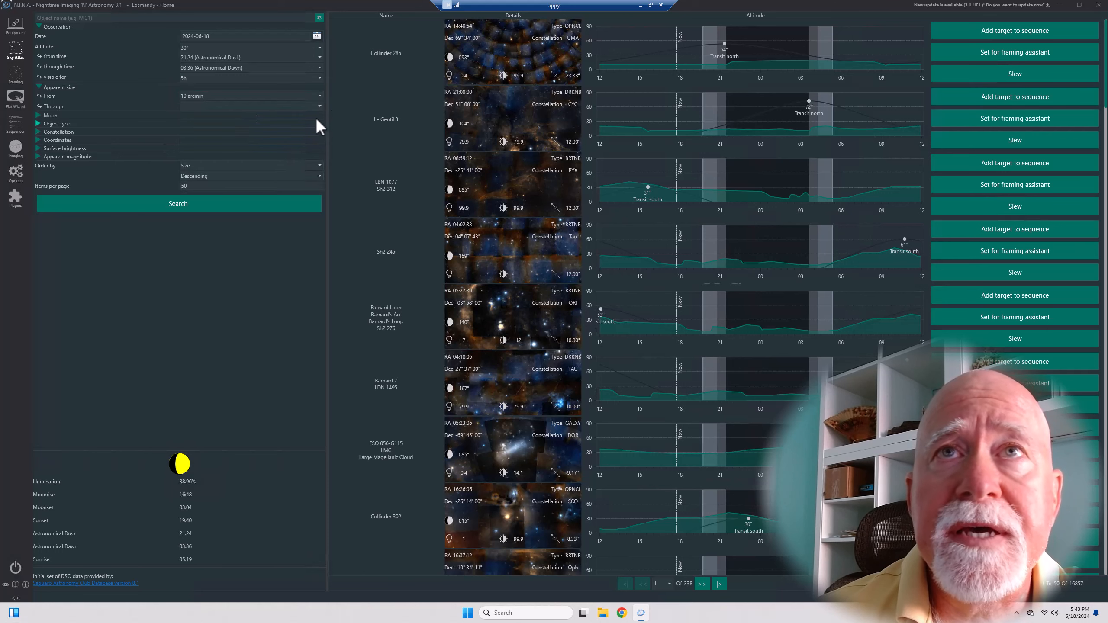
pyautogui.click(317, 94)
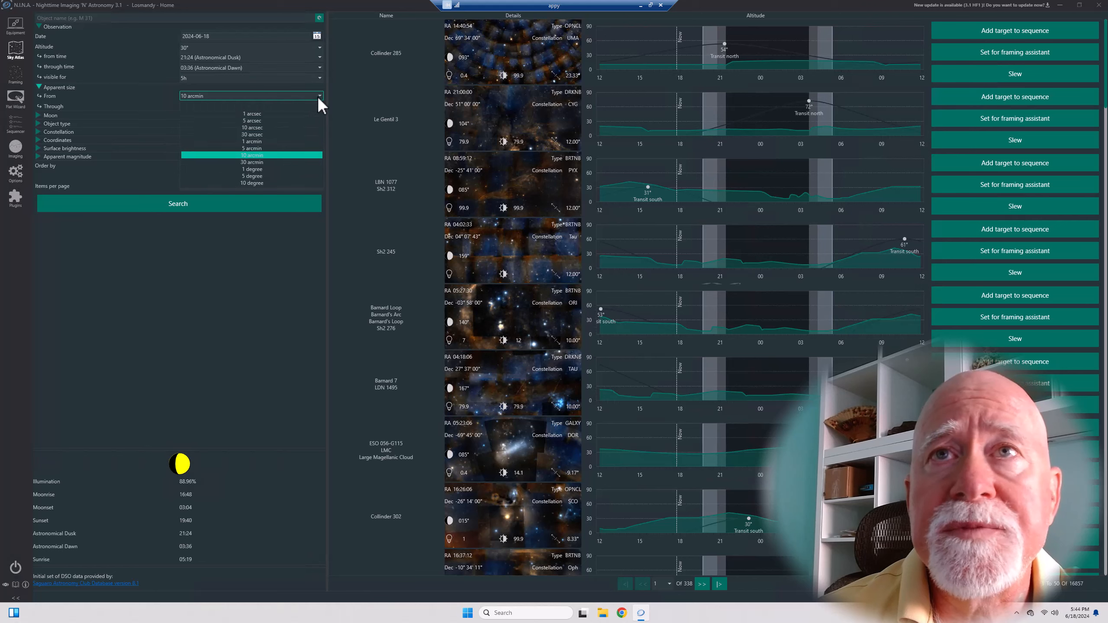
pyautogui.click(294, 134)
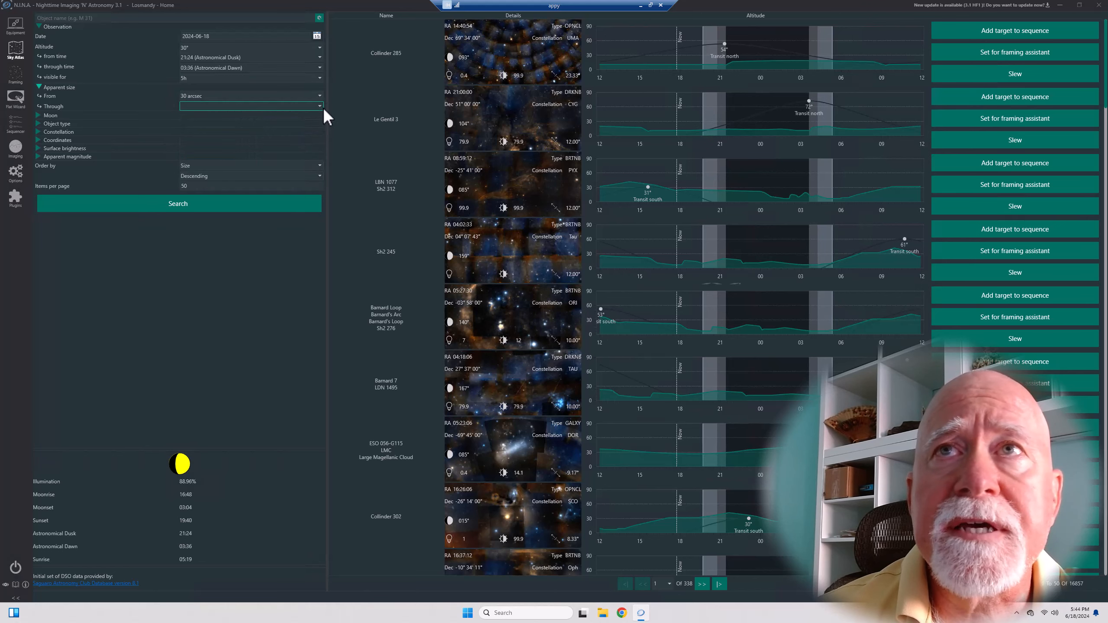
pyautogui.click(318, 106)
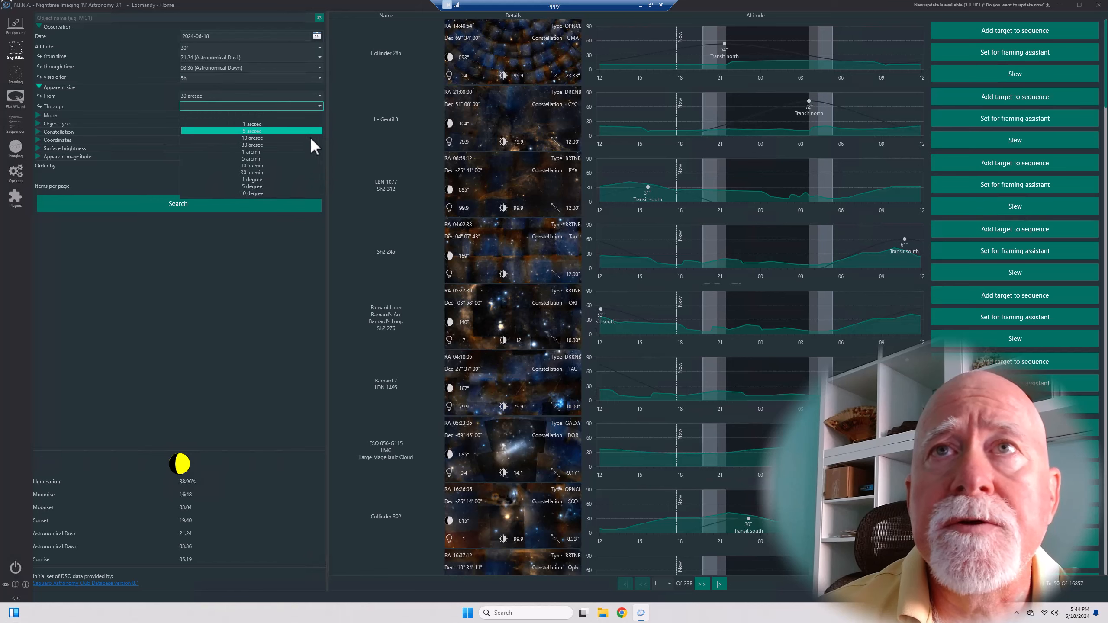
pyautogui.click(281, 186)
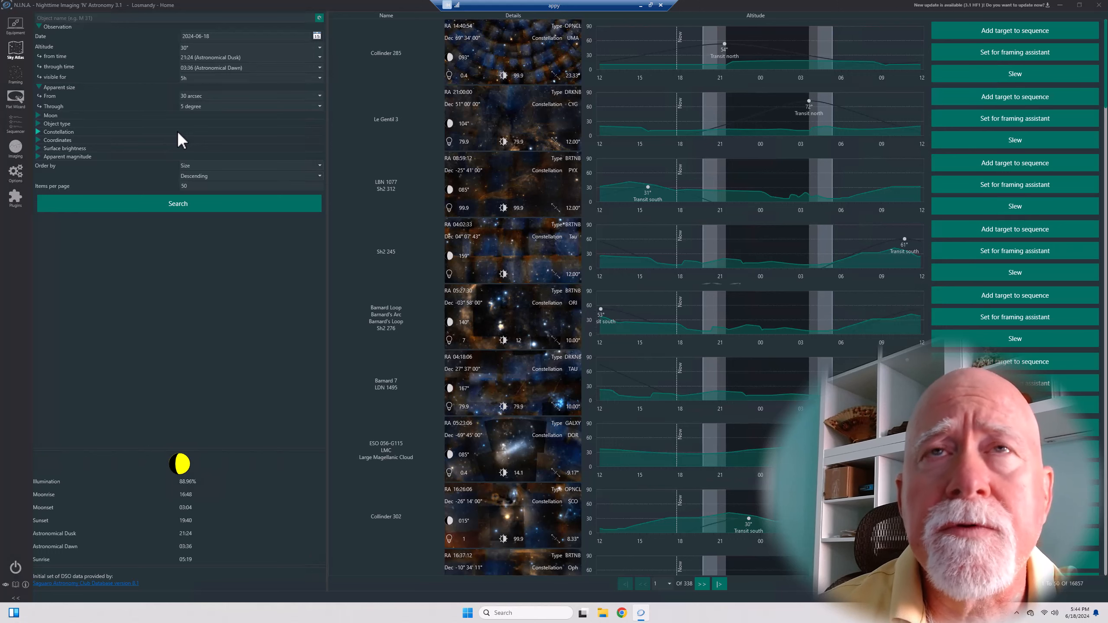
# Step: Set the minimum Moon distance to 45° and filter for bright nebulae, clusters with nebulosity, galaxy clusters, galaxies, globular clusters and supernova remnants
pyautogui.click(40, 117)
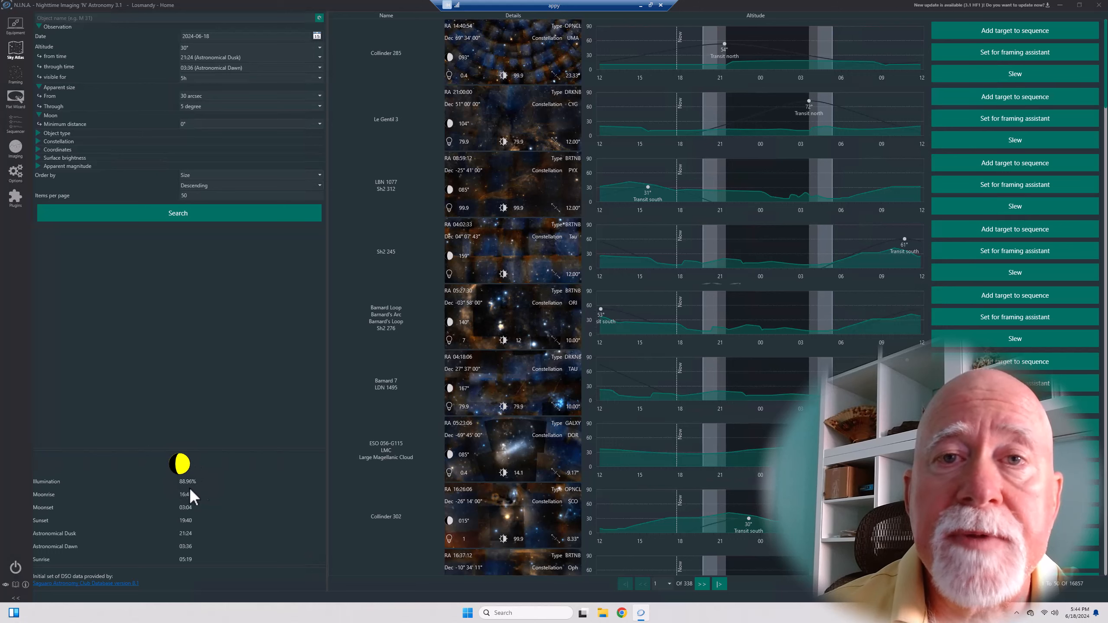
pyautogui.click(320, 123)
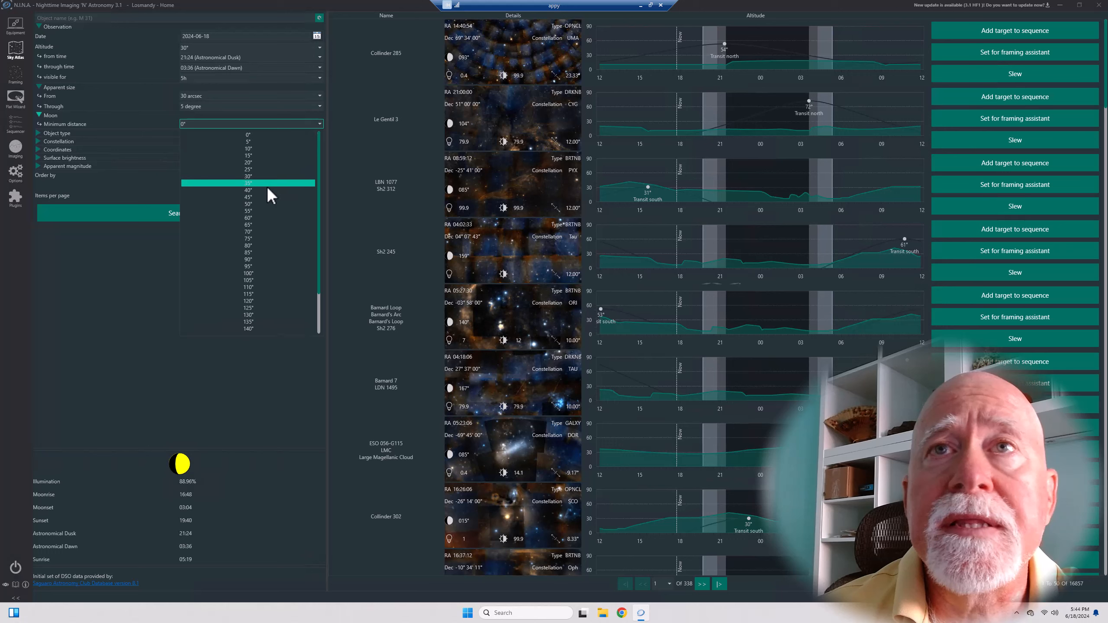
pyautogui.click(265, 198)
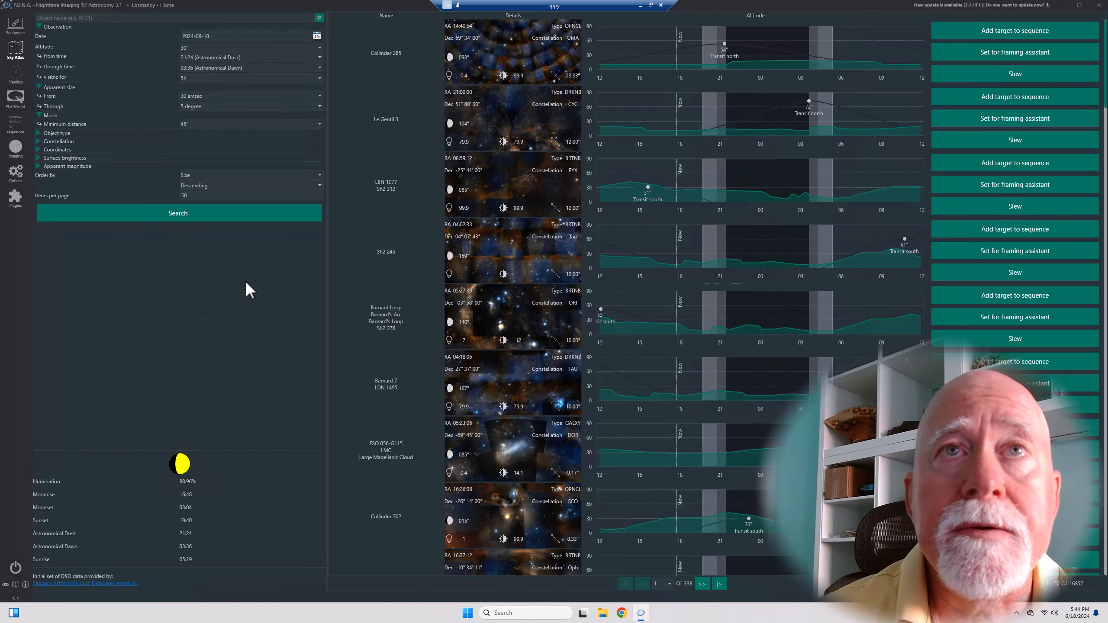
pyautogui.click(37, 132)
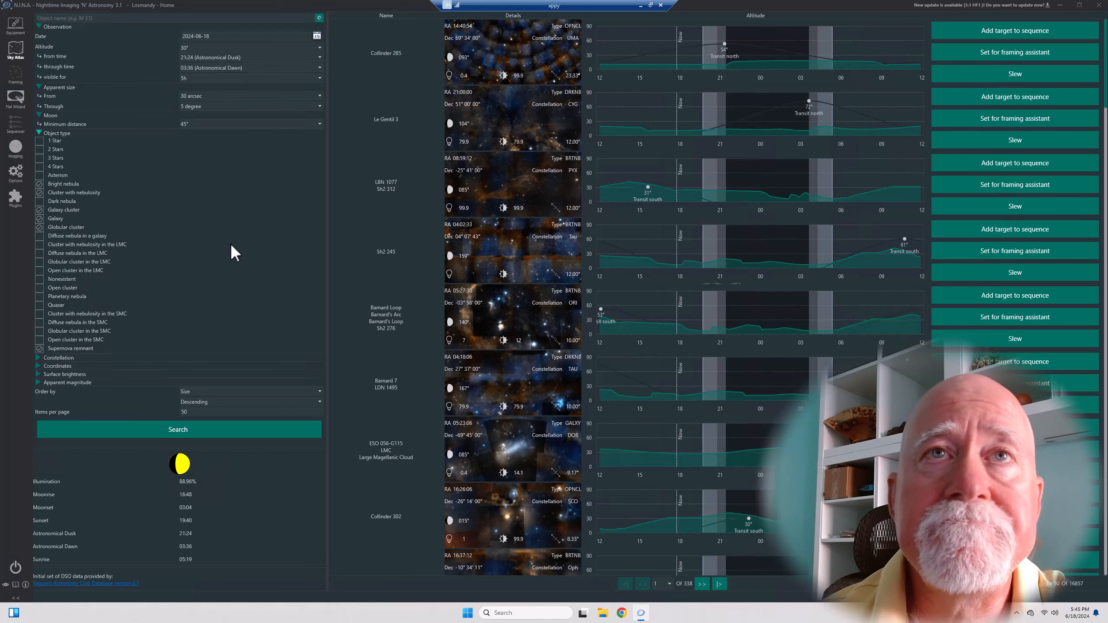
# Step: Look through the constellation filter's available choices and close the list without selecting one
pyautogui.click(38, 358)
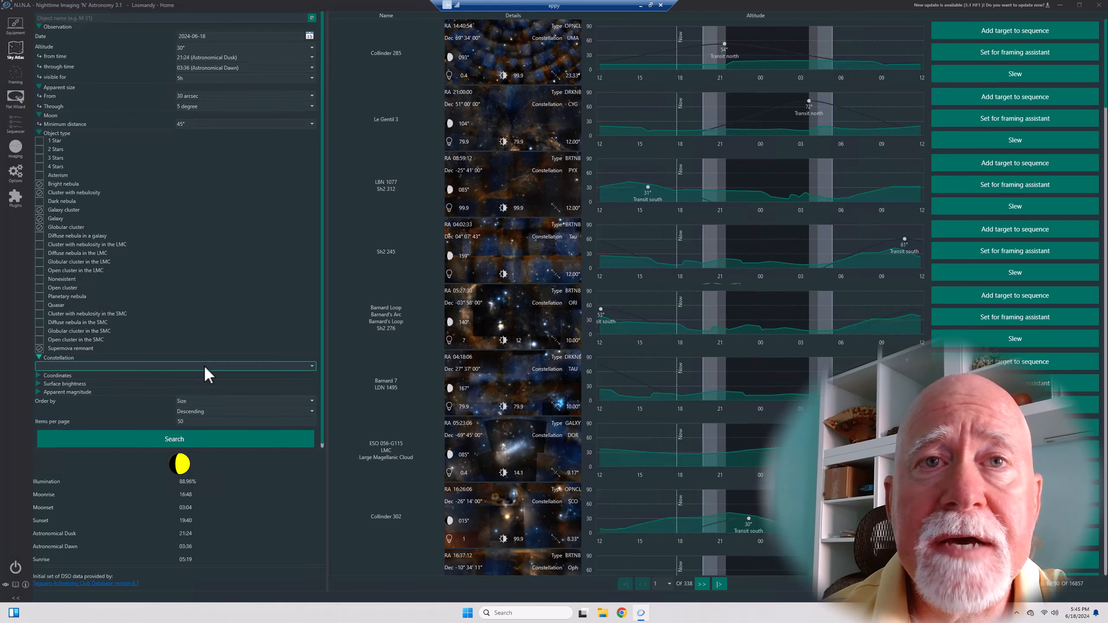
pyautogui.click(309, 366)
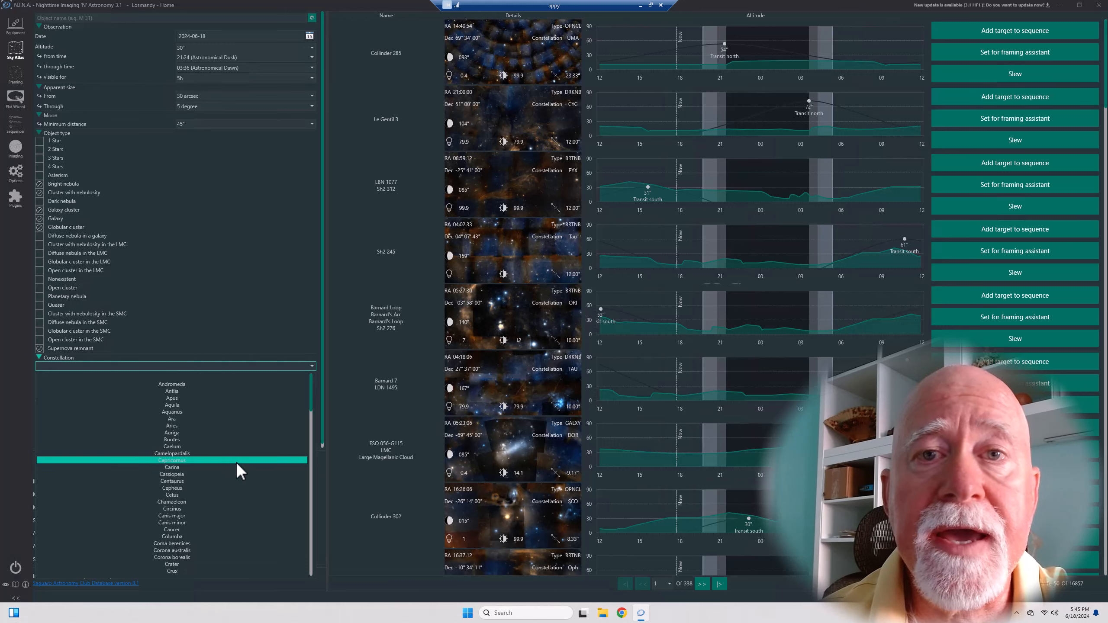
pyautogui.scroll(-6, 234, 473)
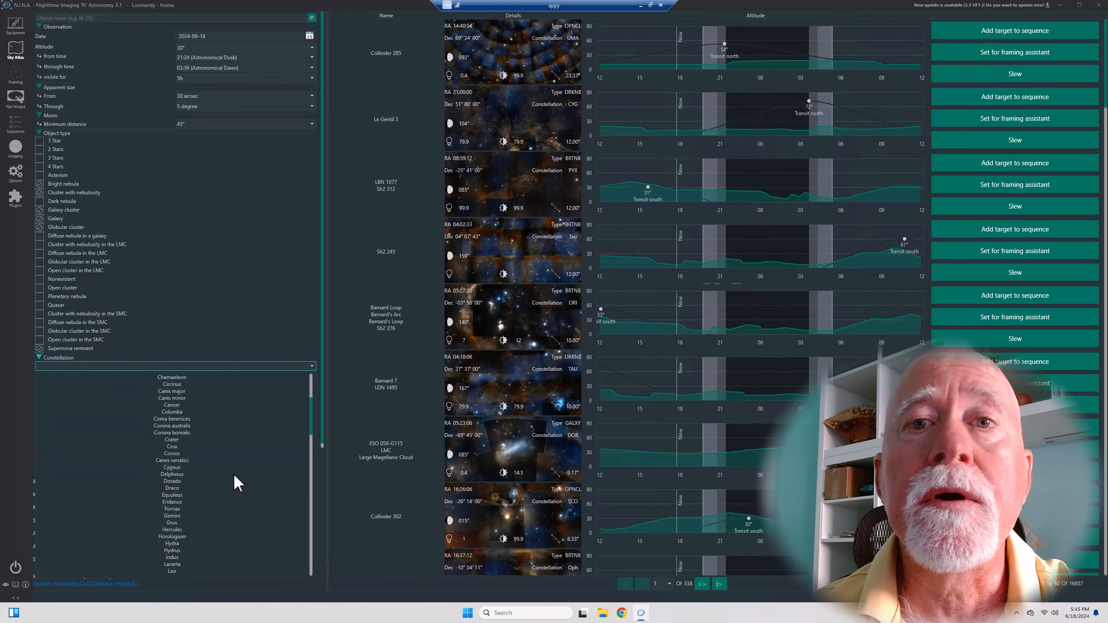
pyautogui.scroll(-6, 233, 473)
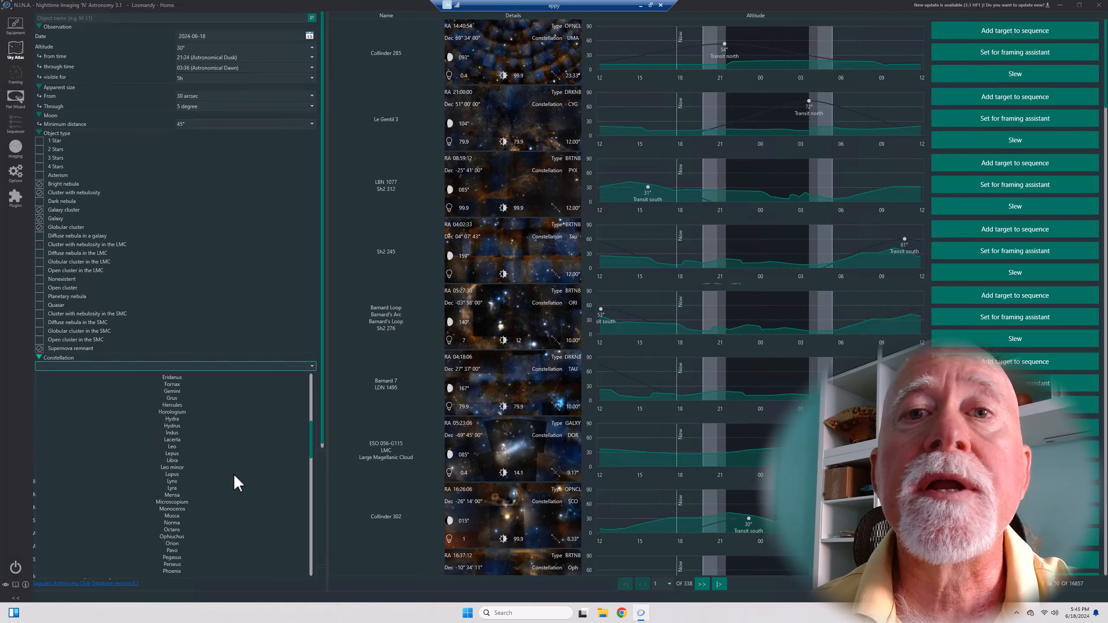
pyautogui.scroll(-1, 234, 473)
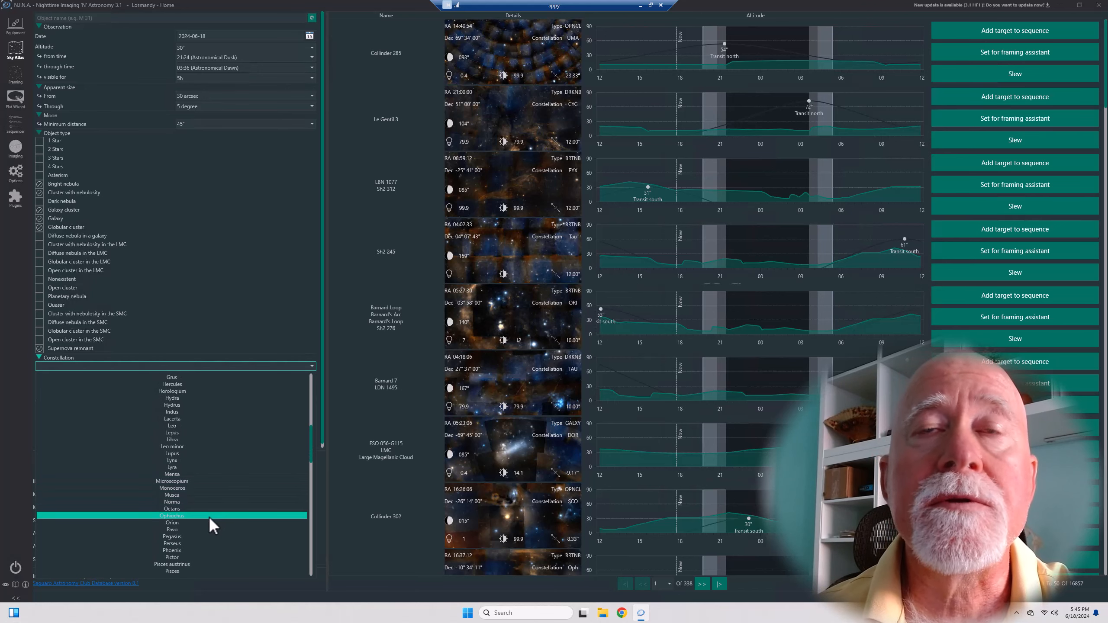
pyautogui.scroll(13, 208, 516)
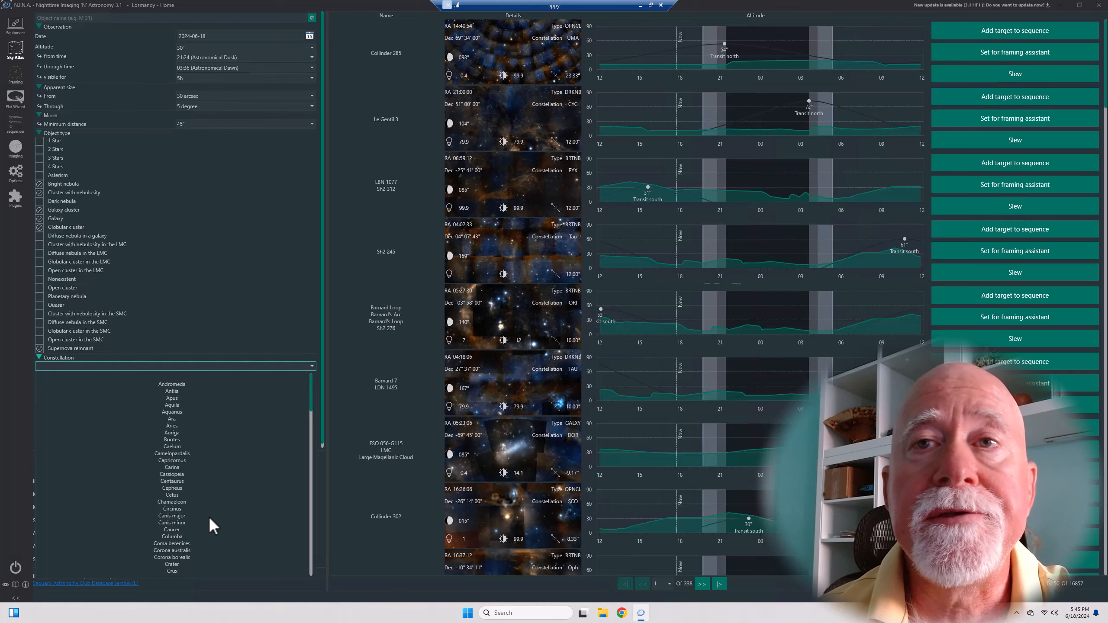
pyautogui.click(17, 278)
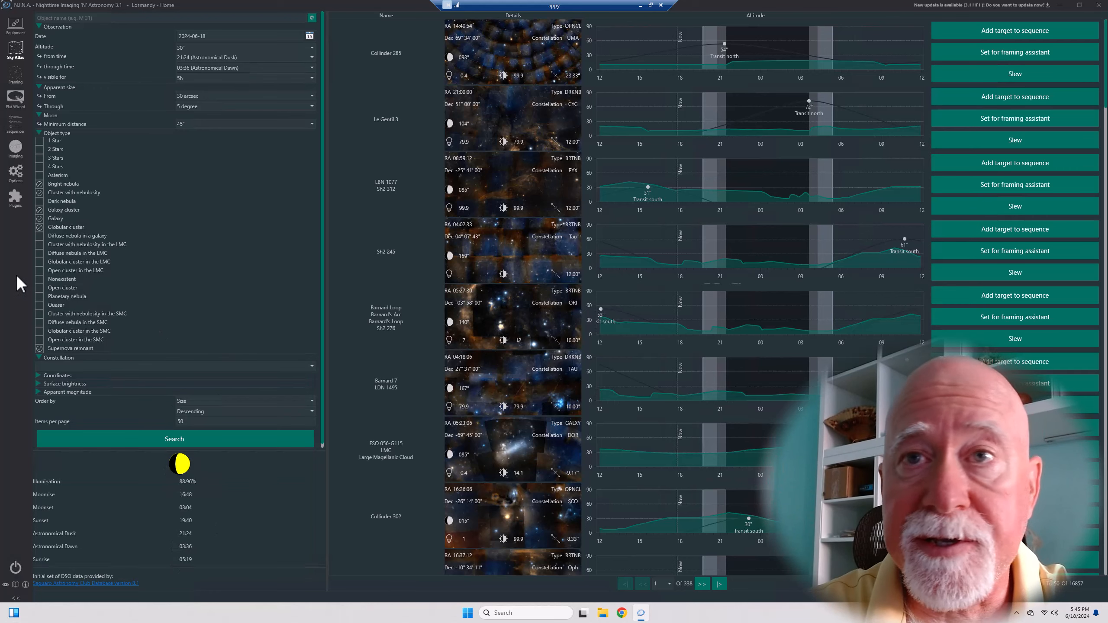
# Step: Look through the right ascension and declination choices of the coordinates filter without selecting any, with the constellation filter collapsed
pyautogui.click(39, 357)
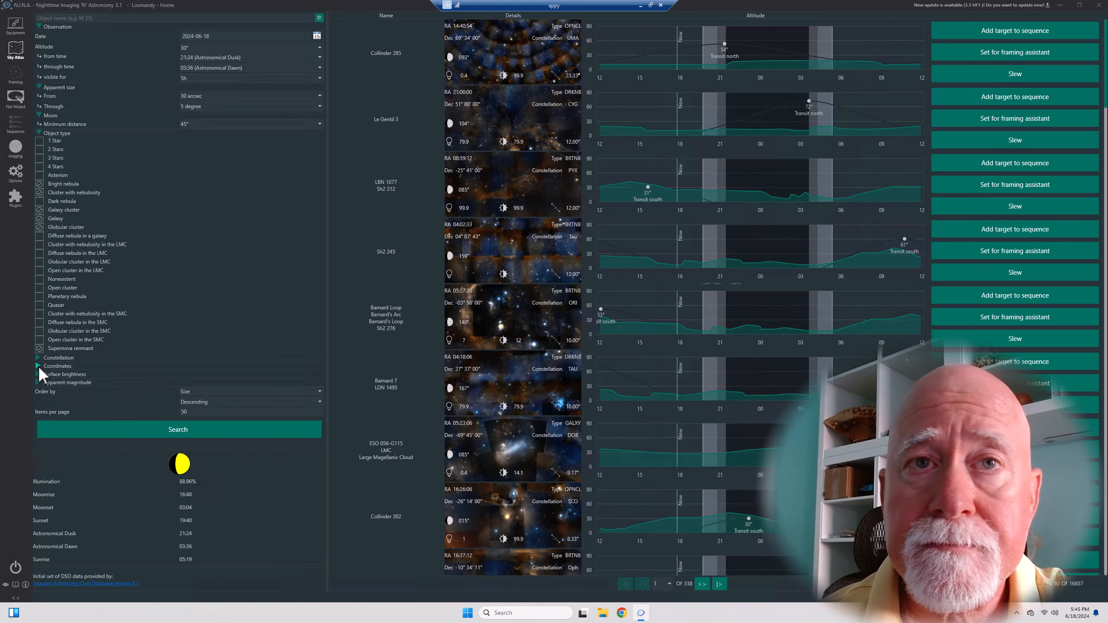
pyautogui.click(39, 366)
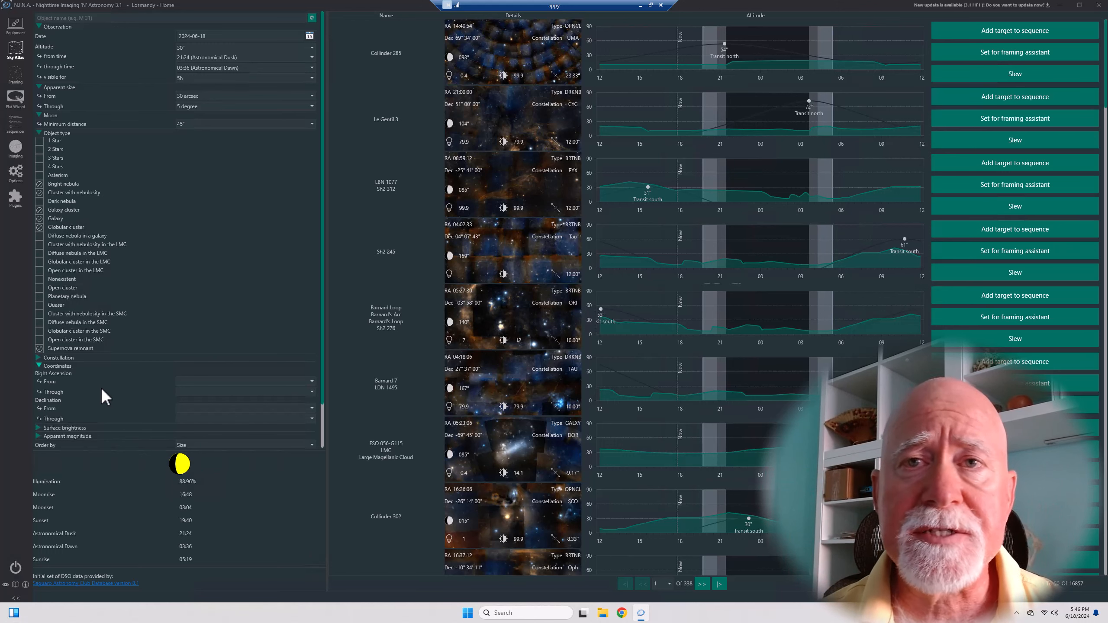
pyautogui.click(312, 381)
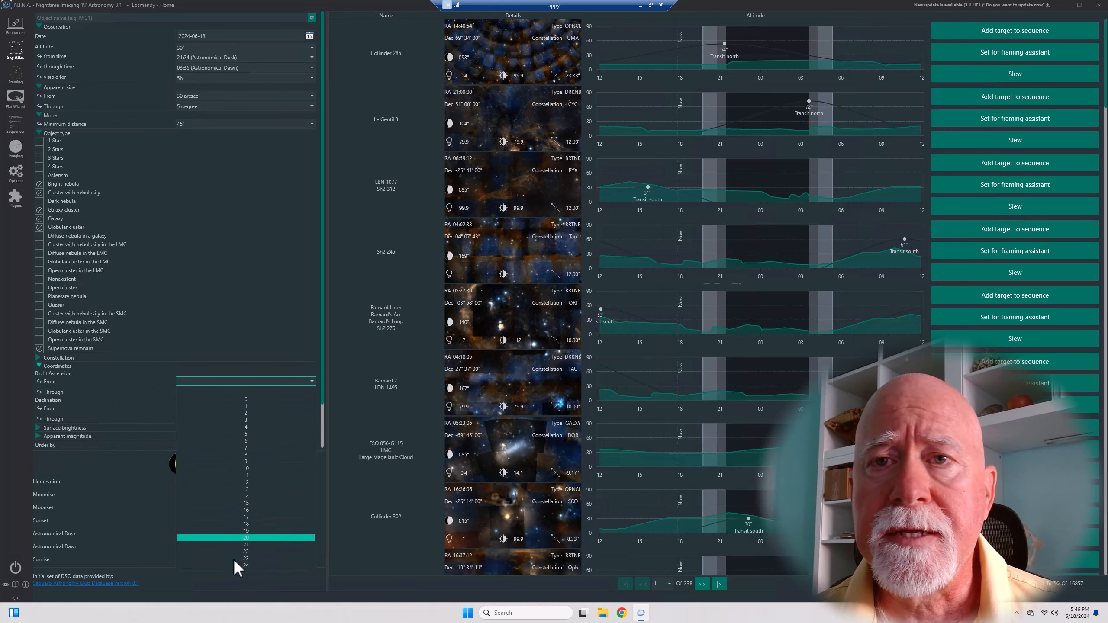
pyautogui.click(159, 377)
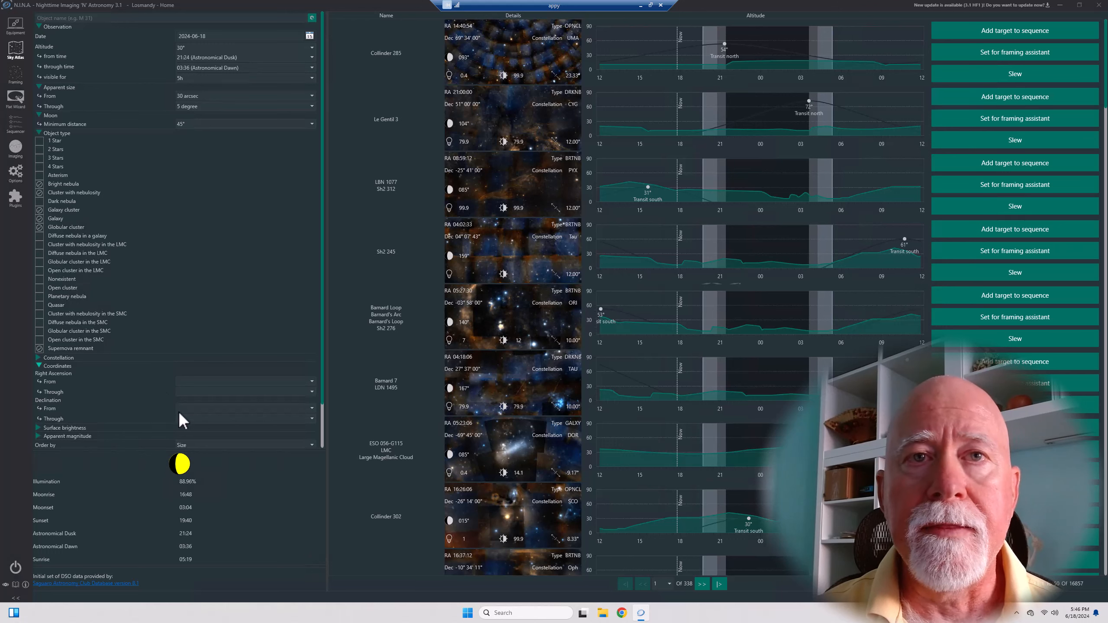
pyautogui.click(310, 392)
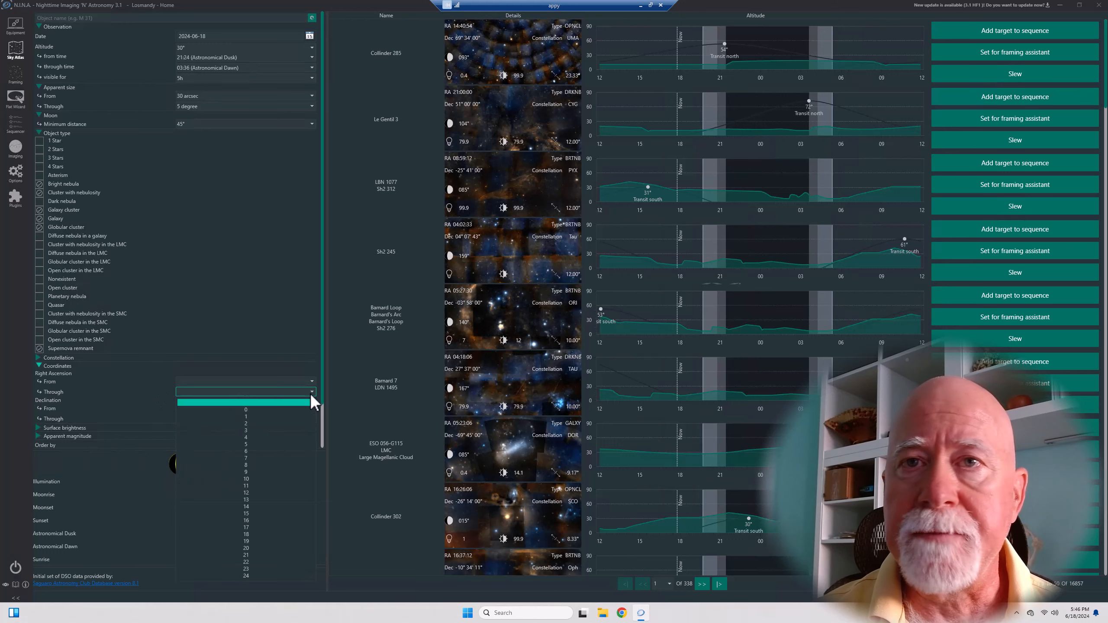
pyautogui.click(304, 398)
pyautogui.click(310, 408)
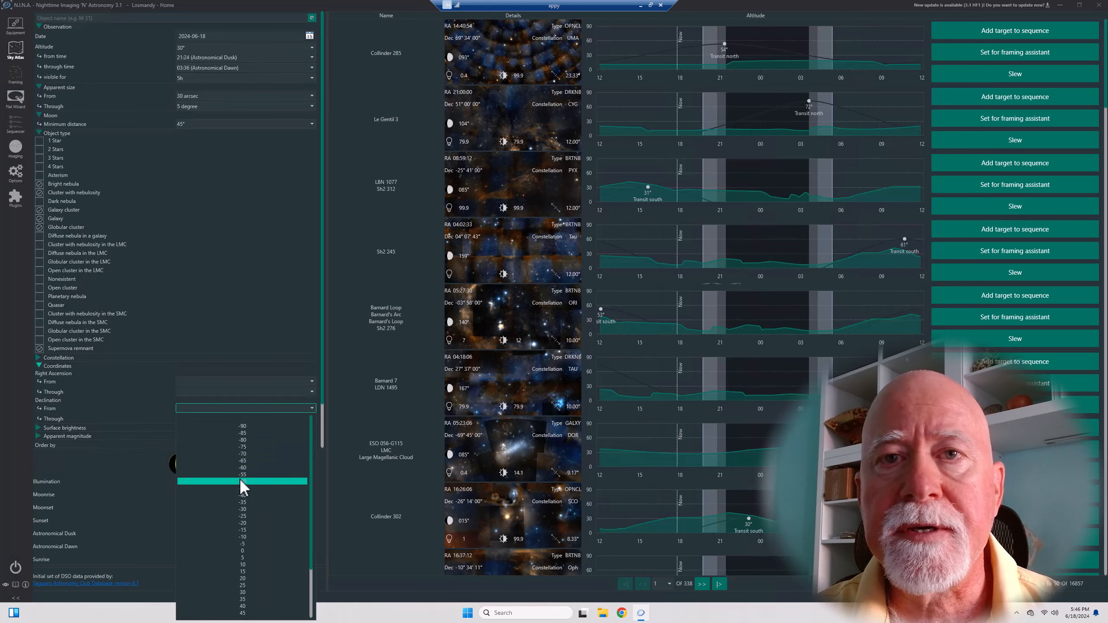
pyautogui.click(126, 475)
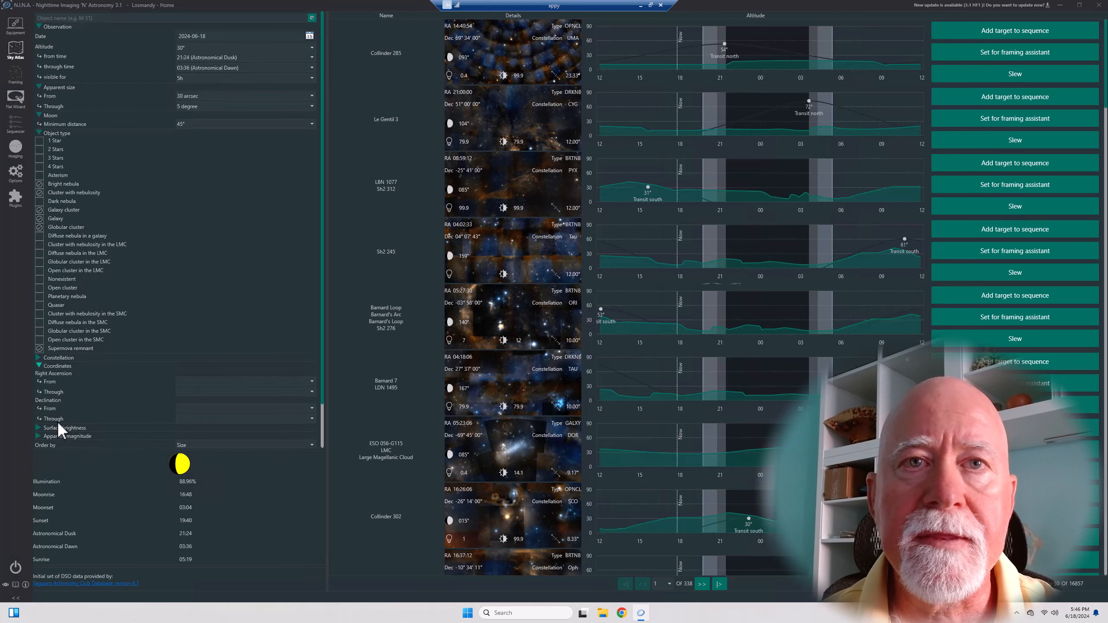
# Step: Examine the available lower and upper limits of the surface brightness filter and close both lists without choosing a value
pyautogui.click(38, 428)
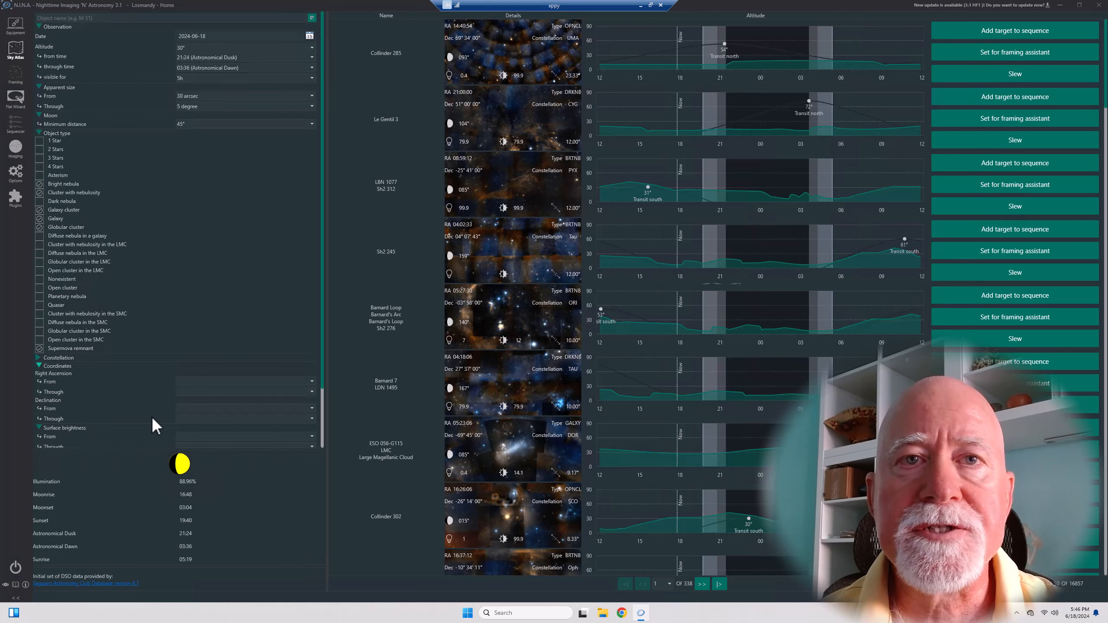
pyautogui.scroll(-3, 131, 427)
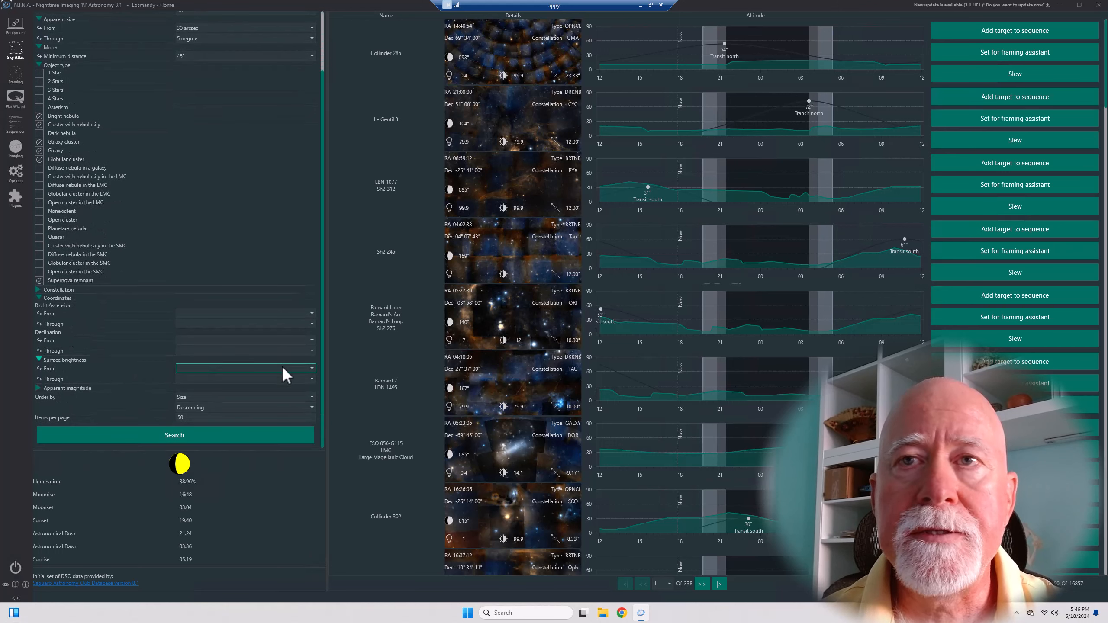
pyautogui.click(311, 368)
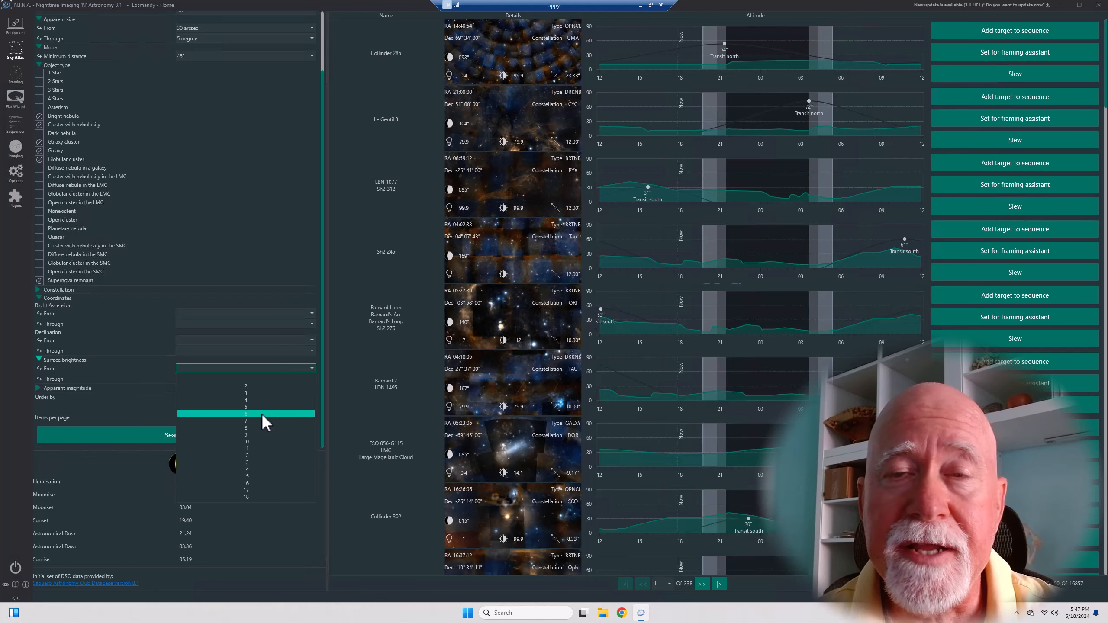
pyautogui.click(137, 371)
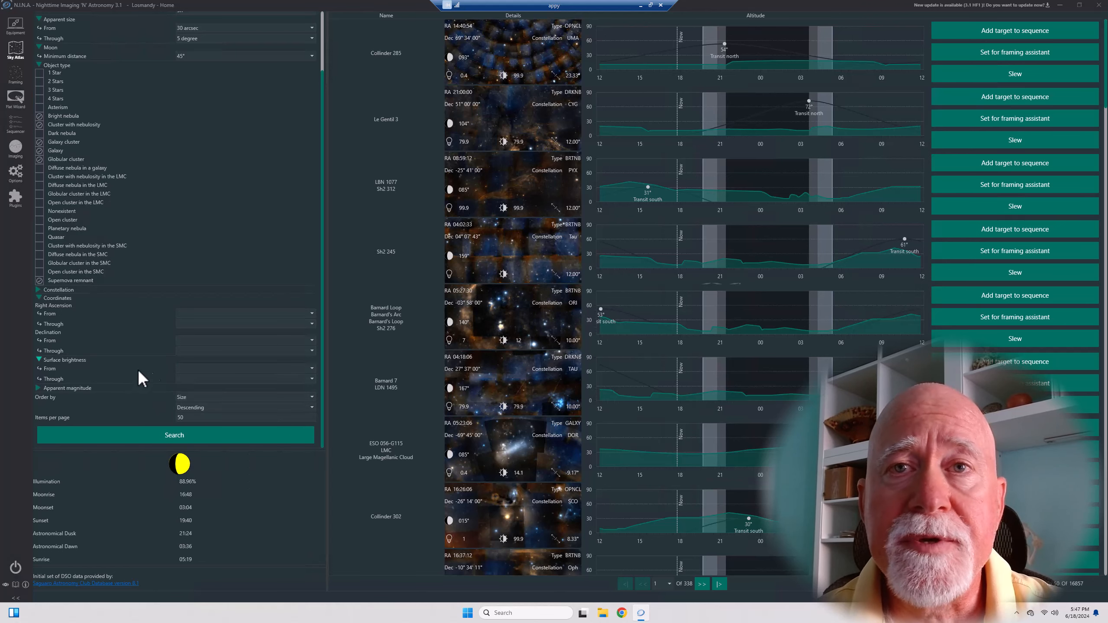
pyautogui.click(213, 379)
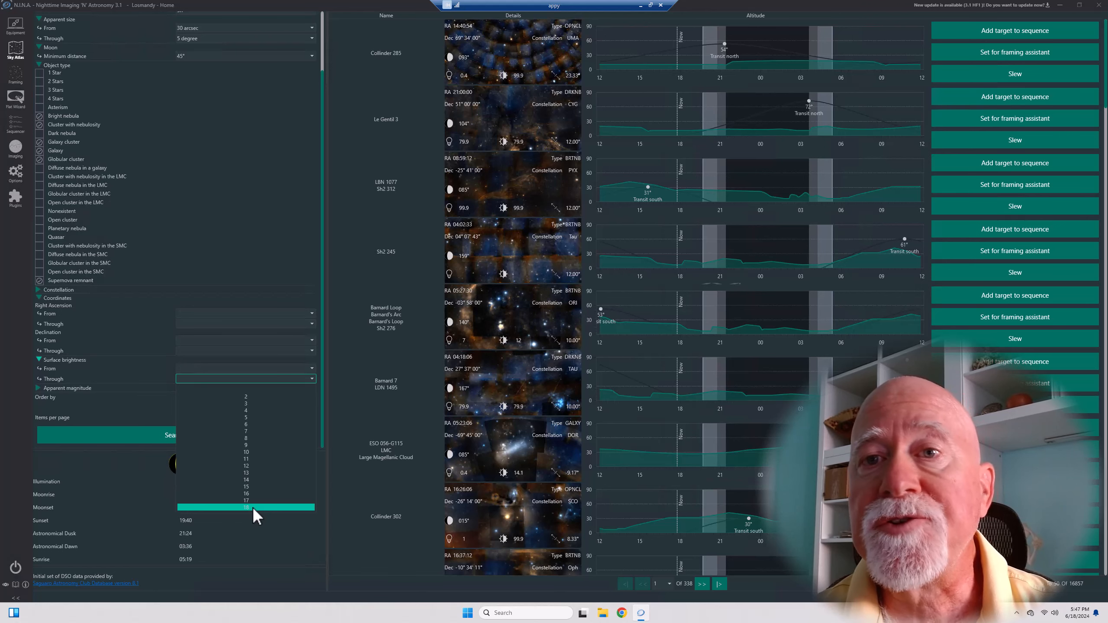
pyautogui.click(150, 373)
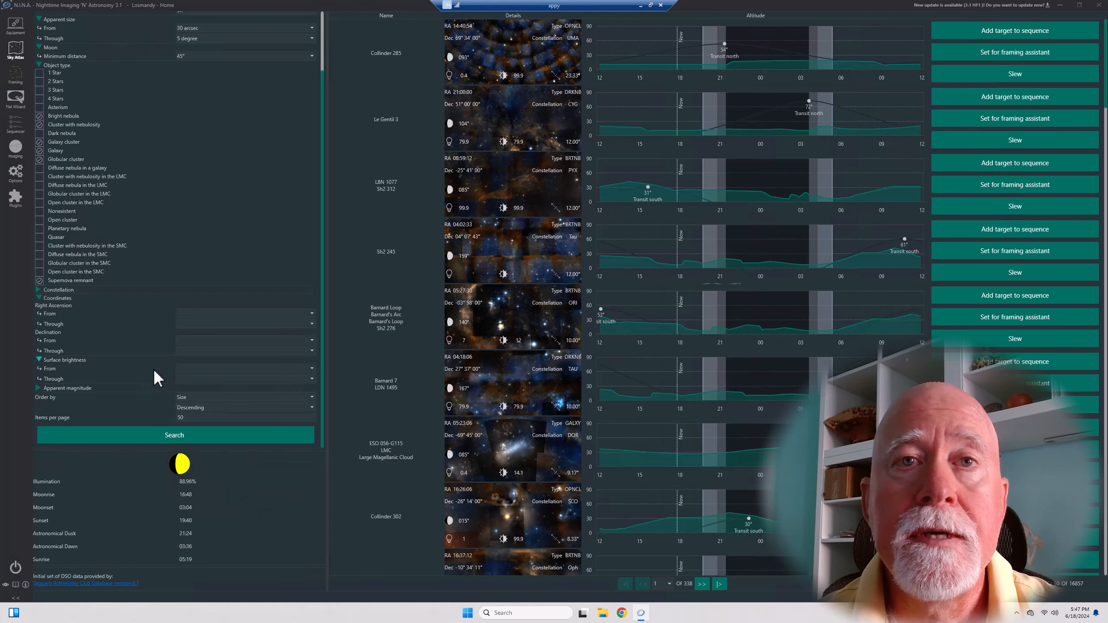
# Step: Examine the lower-limit choices of the apparent magnitude filter and close the list without choosing a value
pyautogui.click(38, 388)
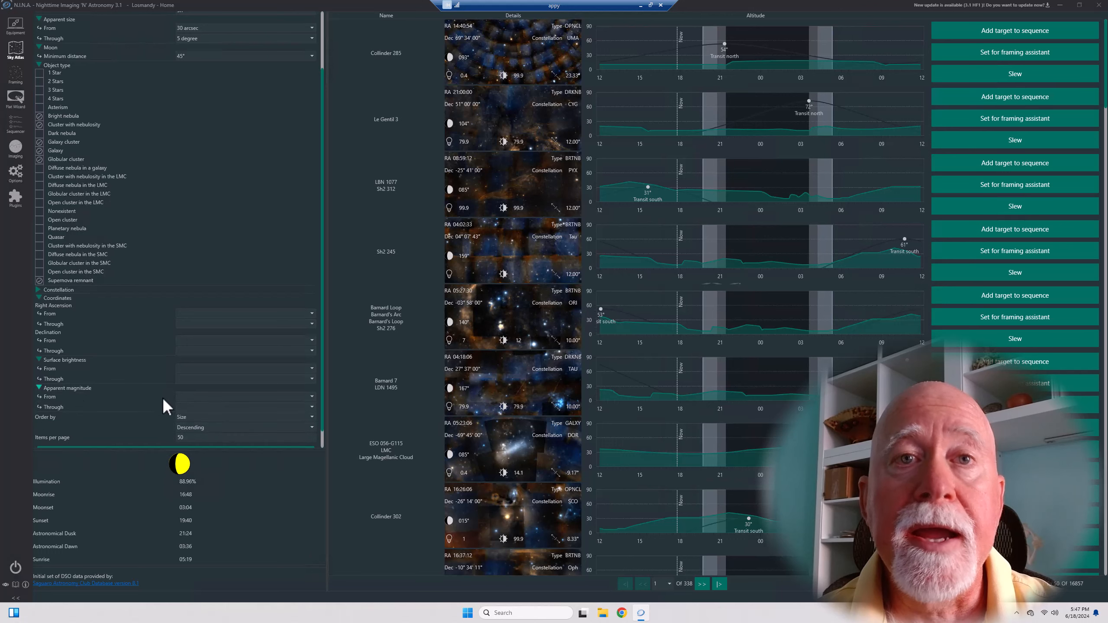
pyautogui.click(313, 397)
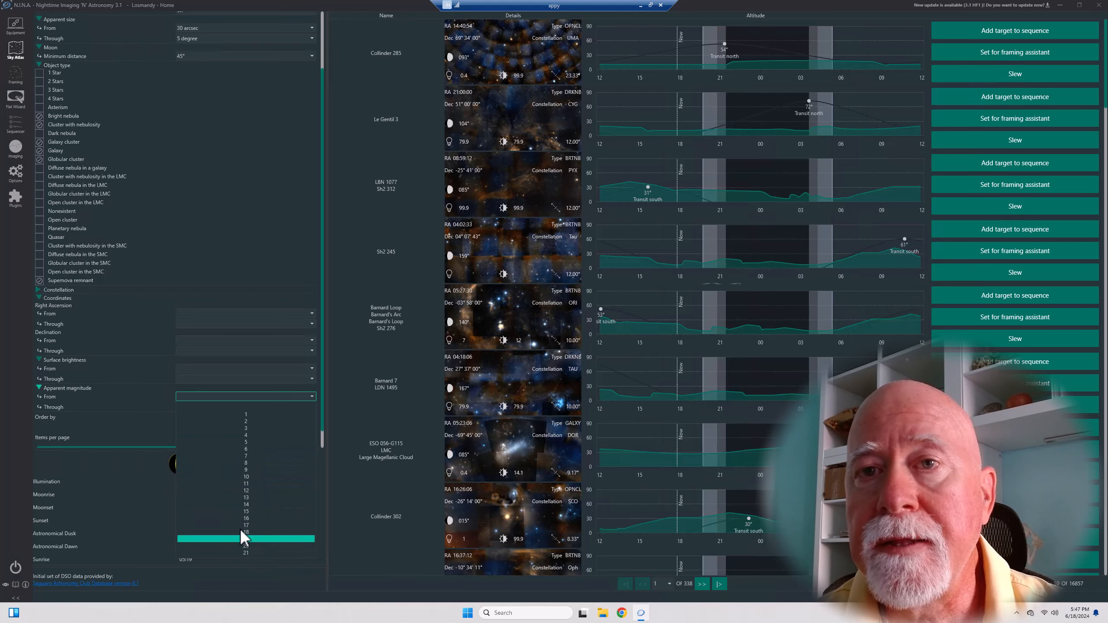
pyautogui.click(151, 481)
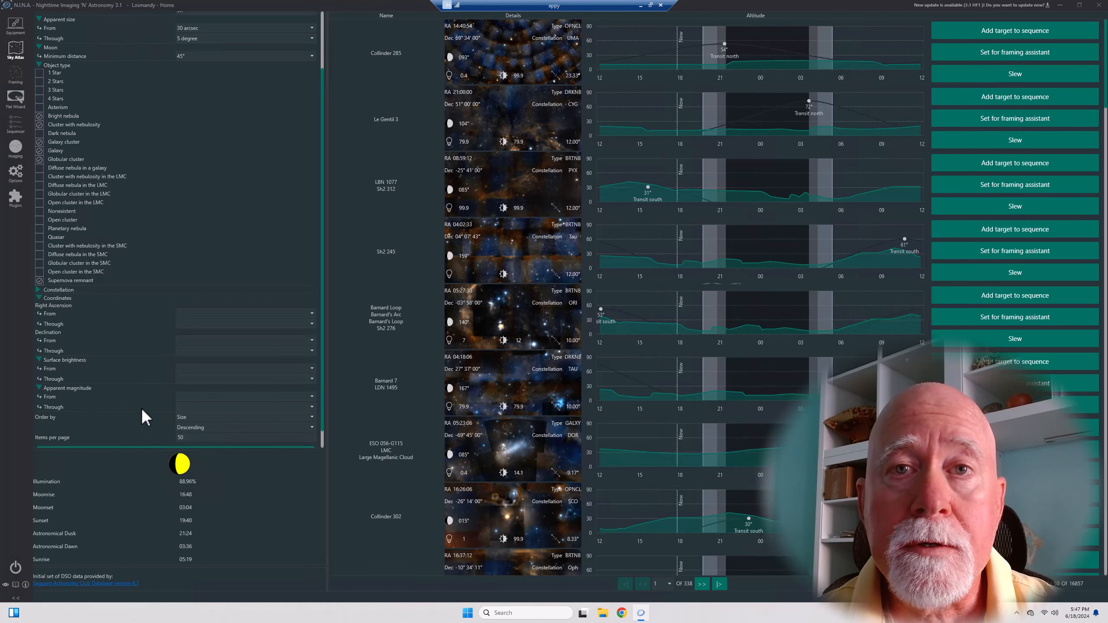
# Step: Order the results by object type, collapse the coordinates, surface brightness and apparent magnitude filters, and run the search
pyautogui.click(208, 417)
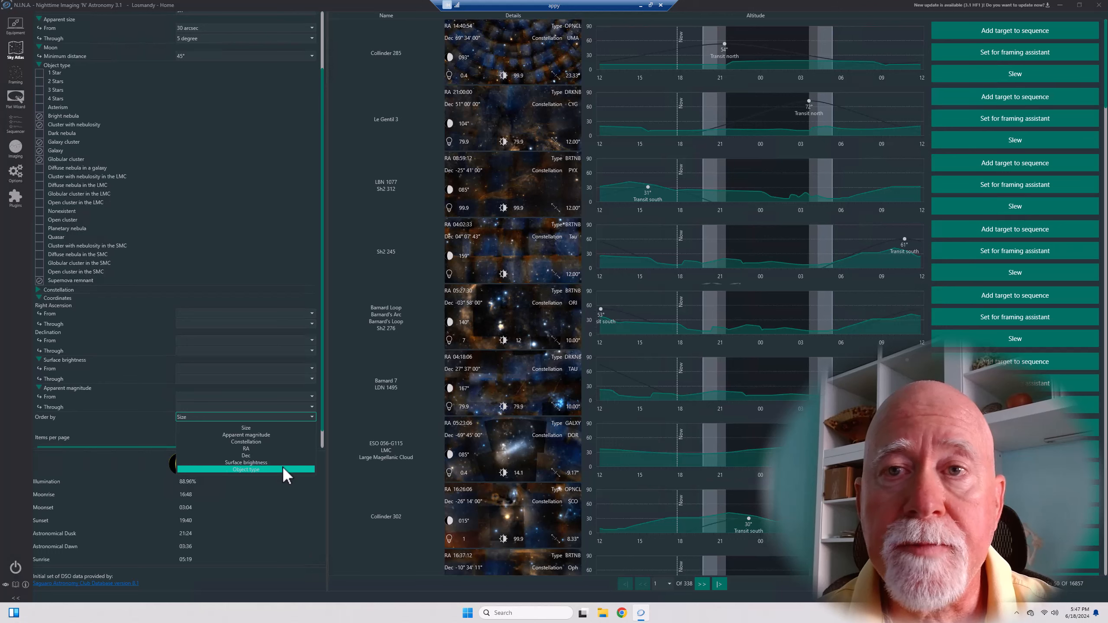
pyautogui.click(251, 470)
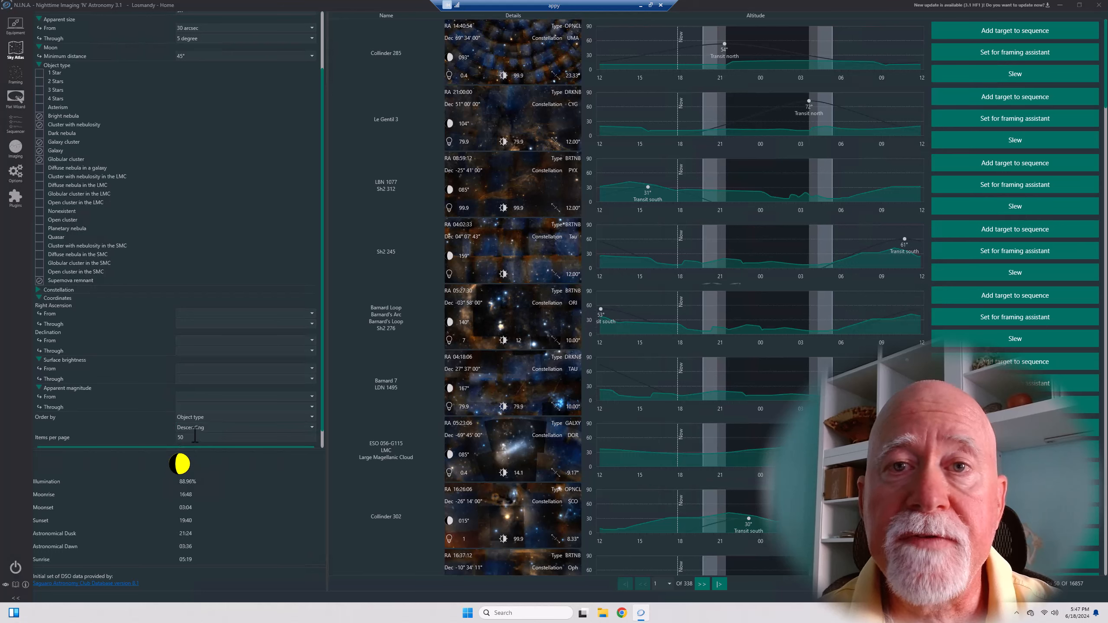
pyautogui.click(39, 297)
pyautogui.click(39, 339)
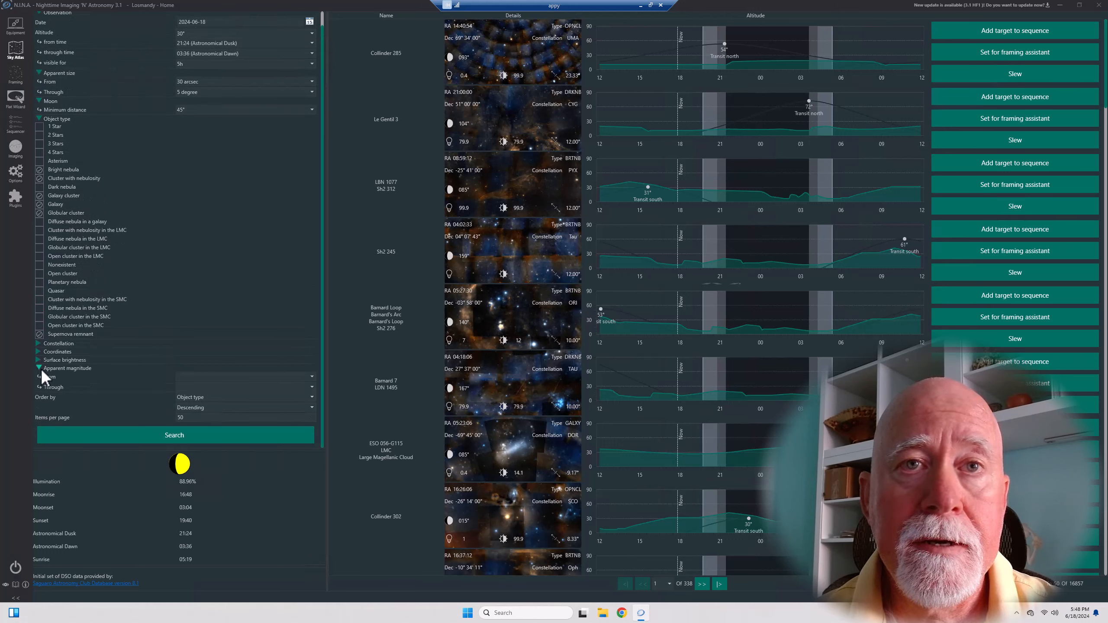
pyautogui.click(39, 368)
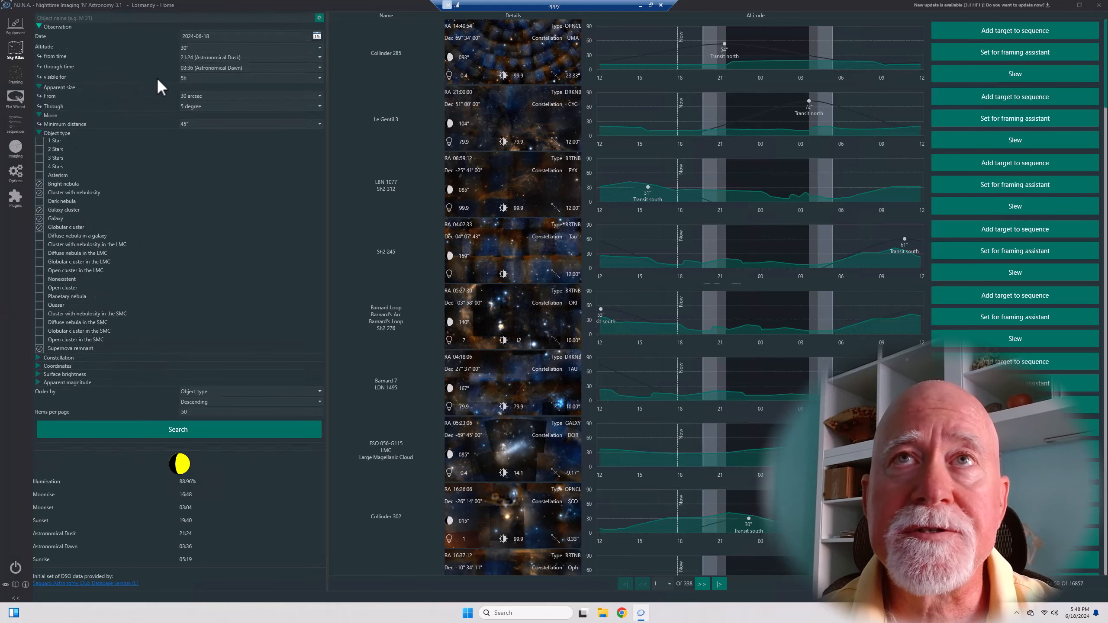
pyautogui.click(179, 429)
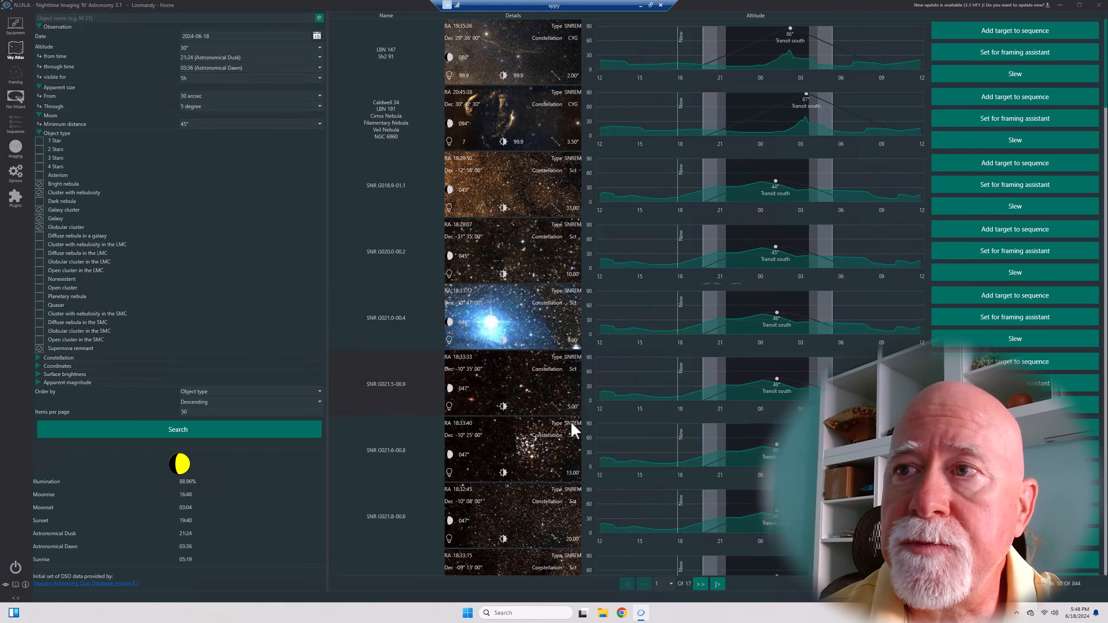
# Step: Browse the first two pages of search results, examining the targets' types, thumbnails and altitude curves
pyautogui.scroll(-3, 552, 426)
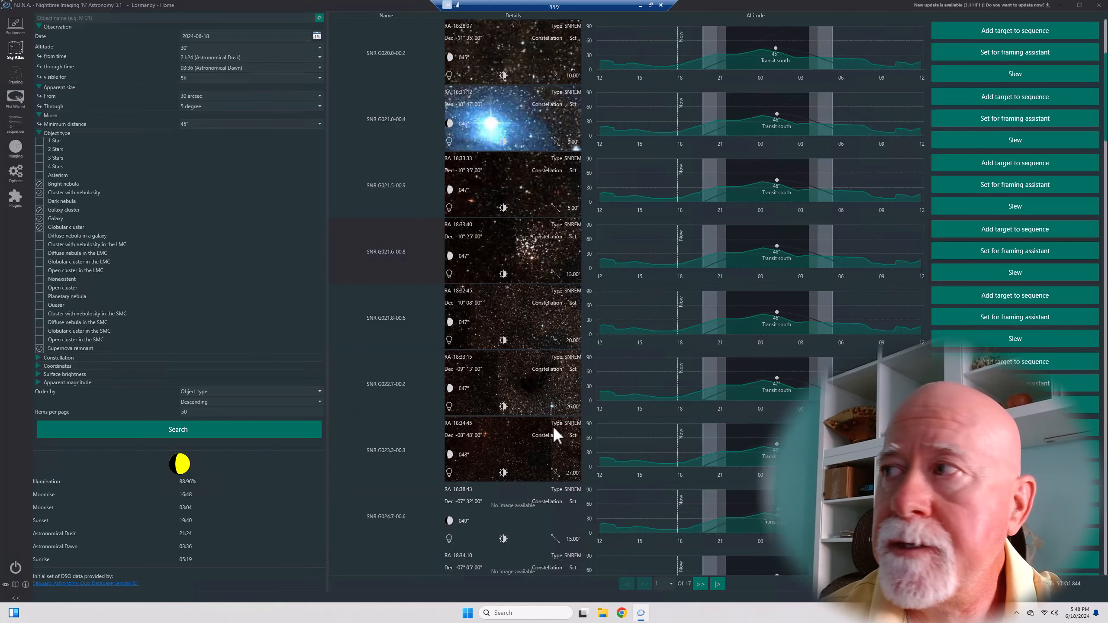
pyautogui.scroll(-5, 1102, 131)
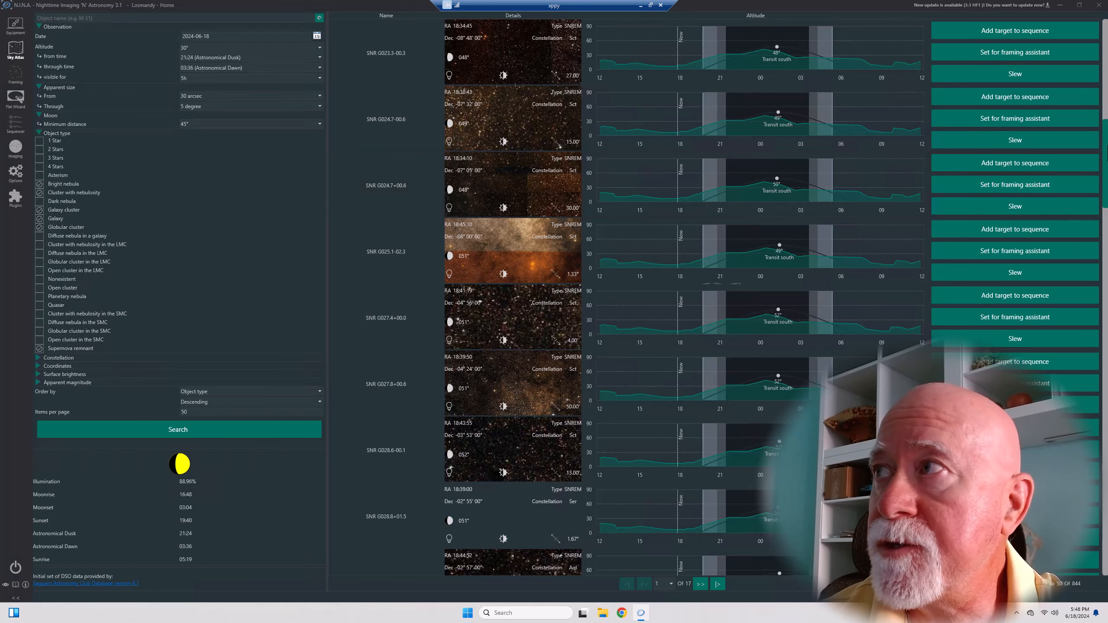
pyautogui.moveTo(1104, 153); pyautogui.dragTo(1105, 584)
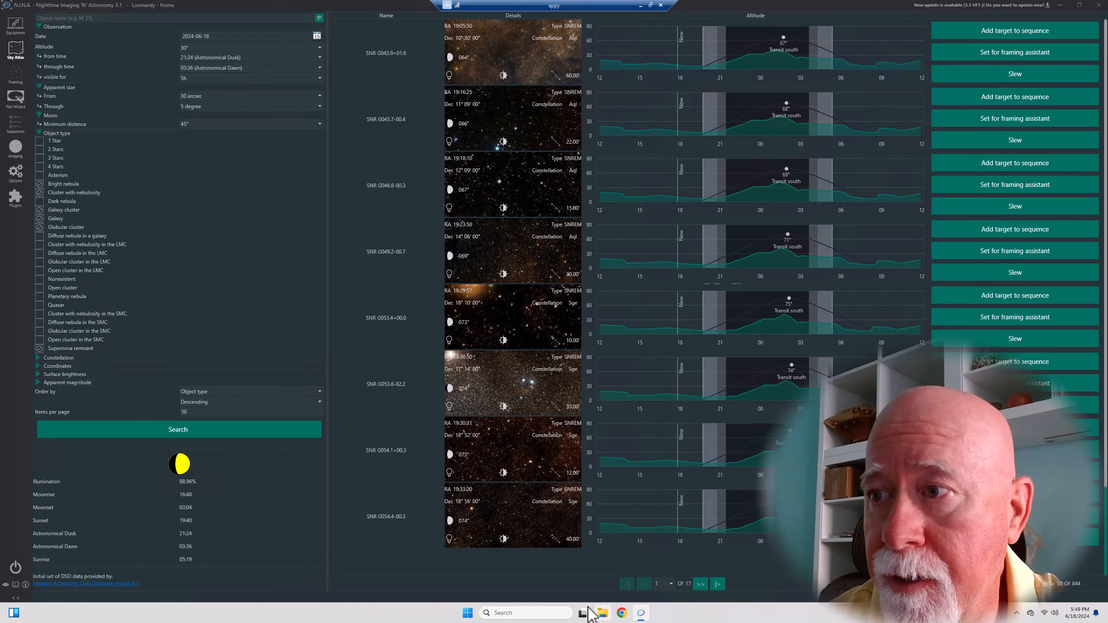
pyautogui.click(699, 584)
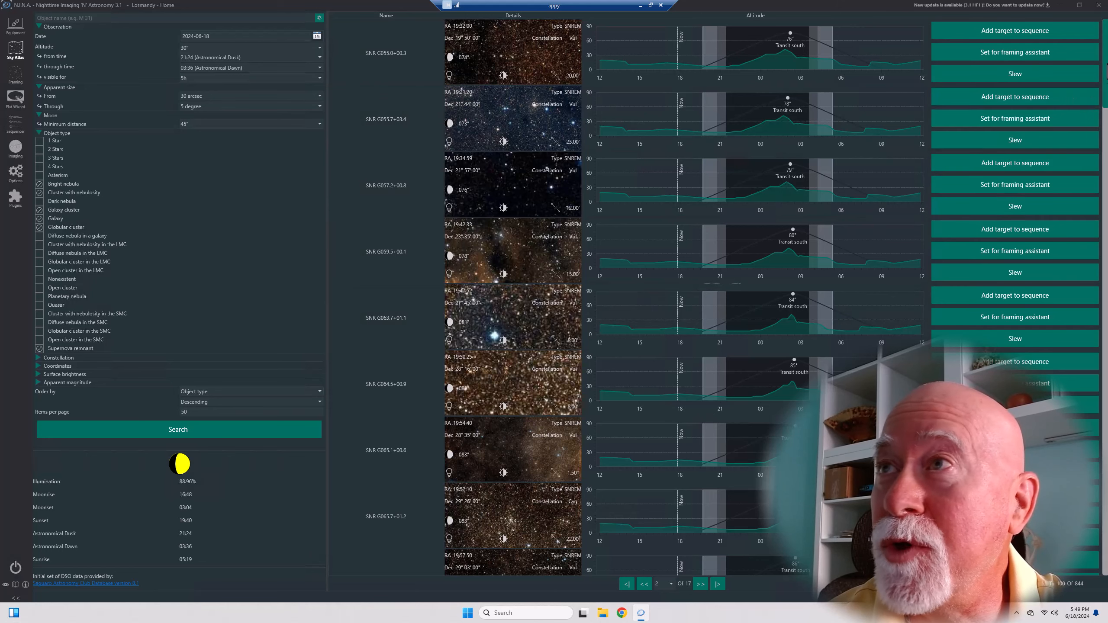
pyautogui.moveTo(1106, 70); pyautogui.dragTo(1106, 291)
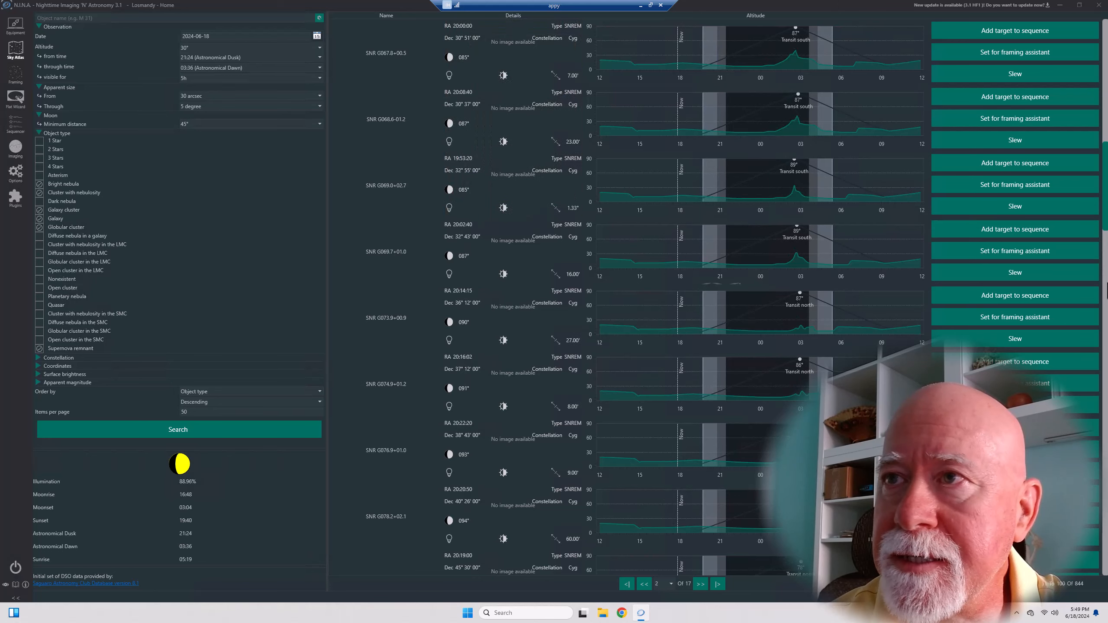
pyautogui.click(1106, 331)
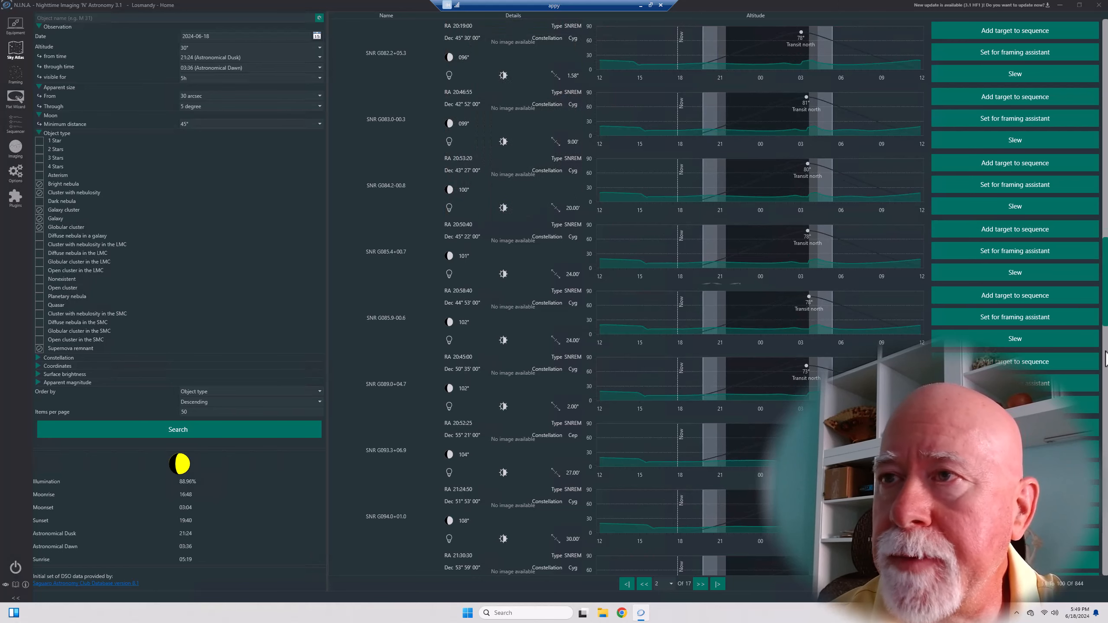
pyautogui.scroll(-4, 1103, 452)
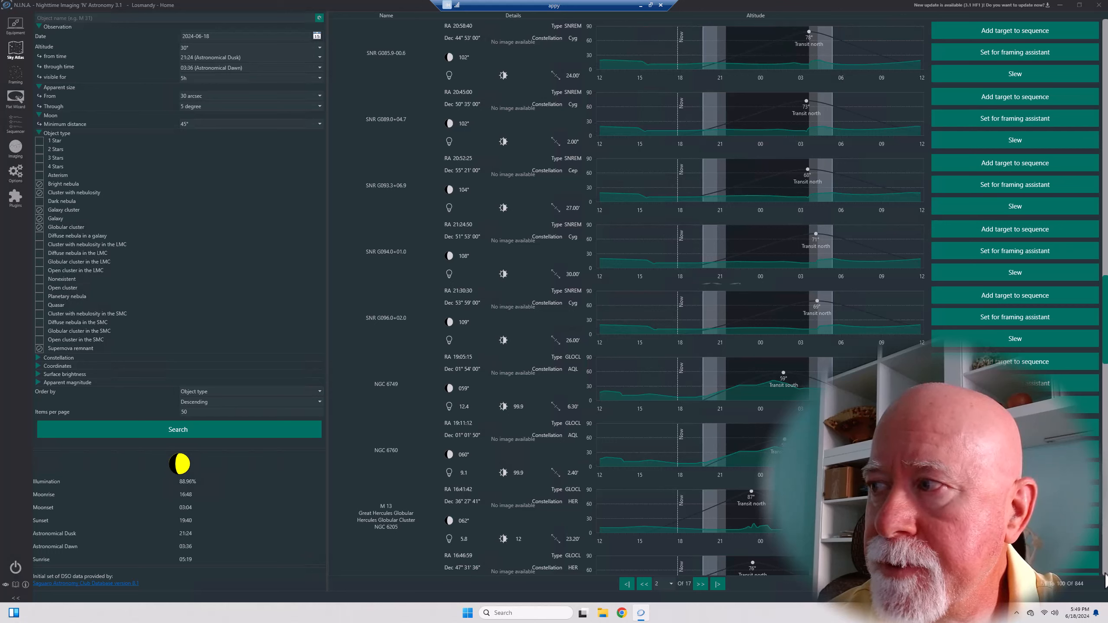
pyautogui.click(1104, 573)
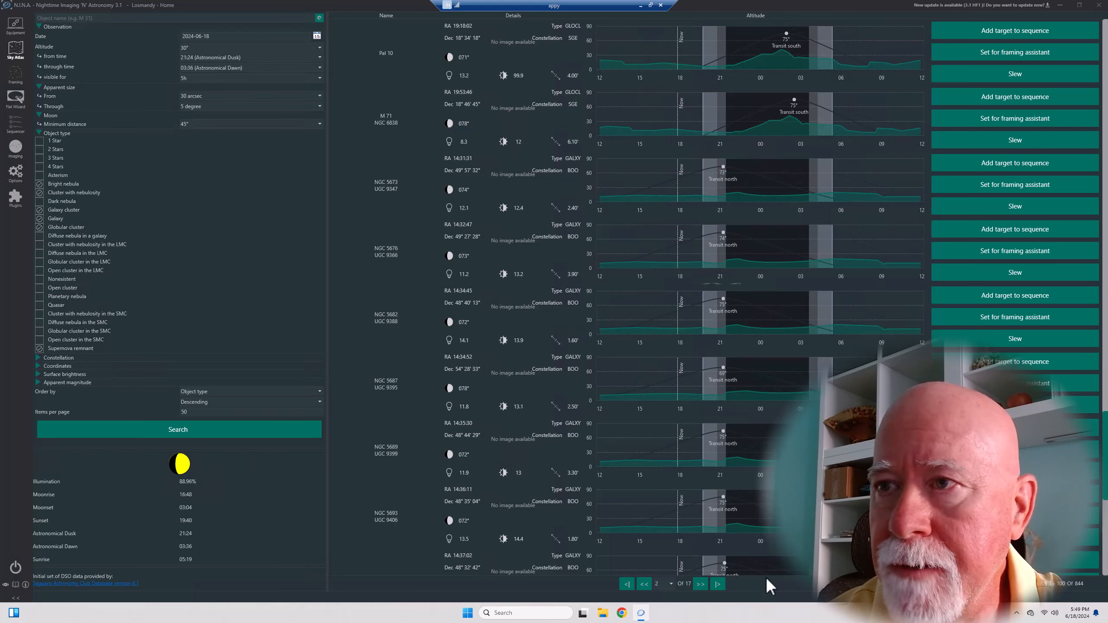
pyautogui.scroll(-7, 688, 541)
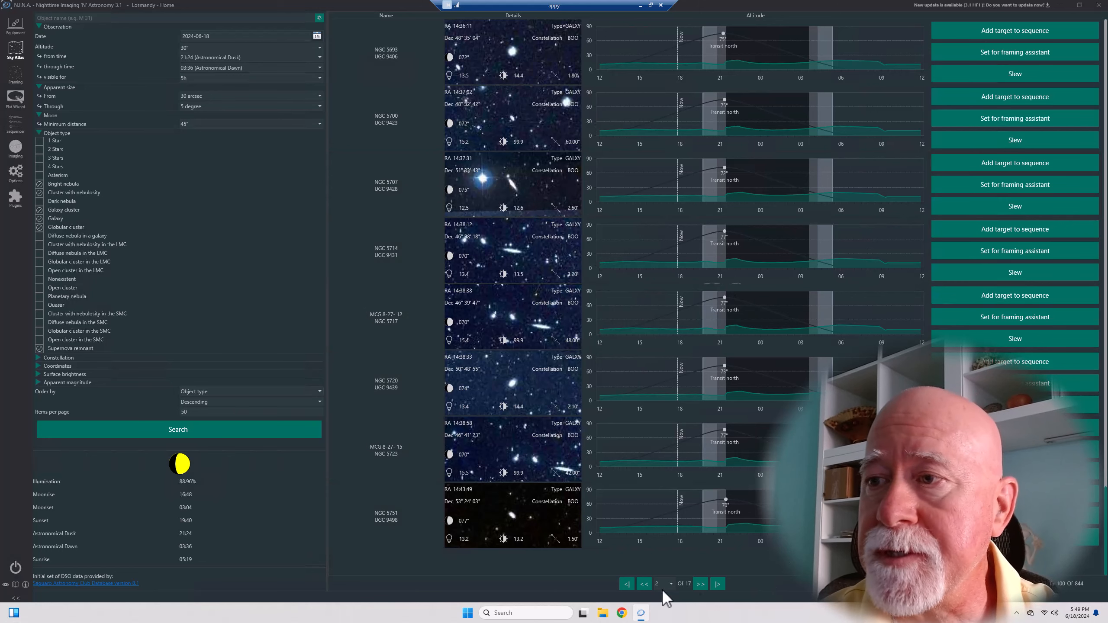
# Step: Return to the first results page and send the Veil Nebula (NGC 6960) to the framing assistant
pyautogui.click(627, 583)
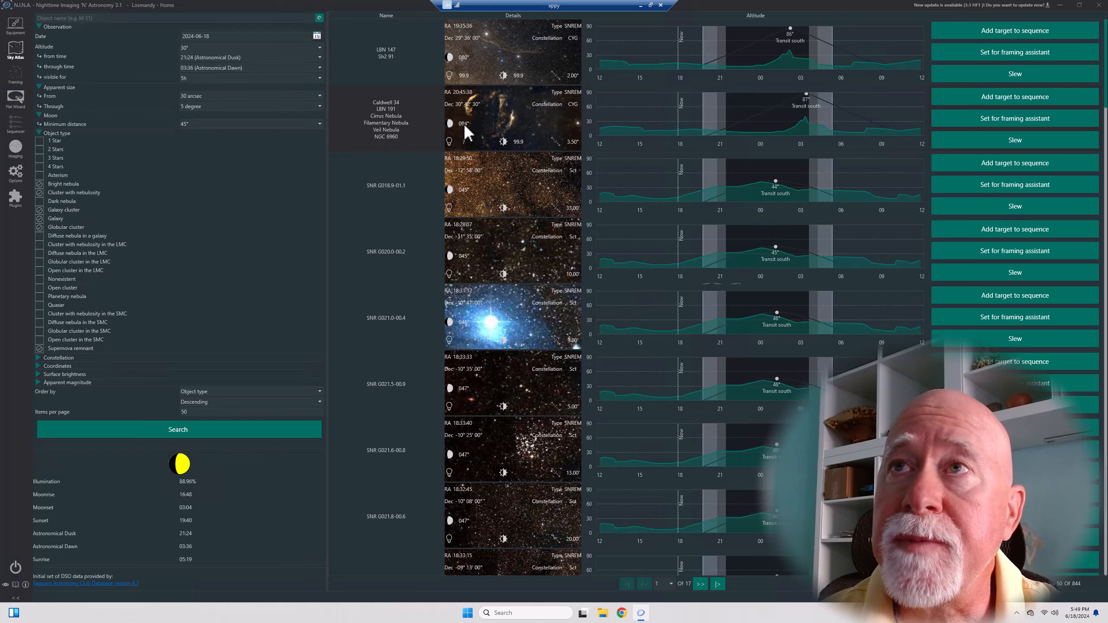
pyautogui.moveTo(464, 125)
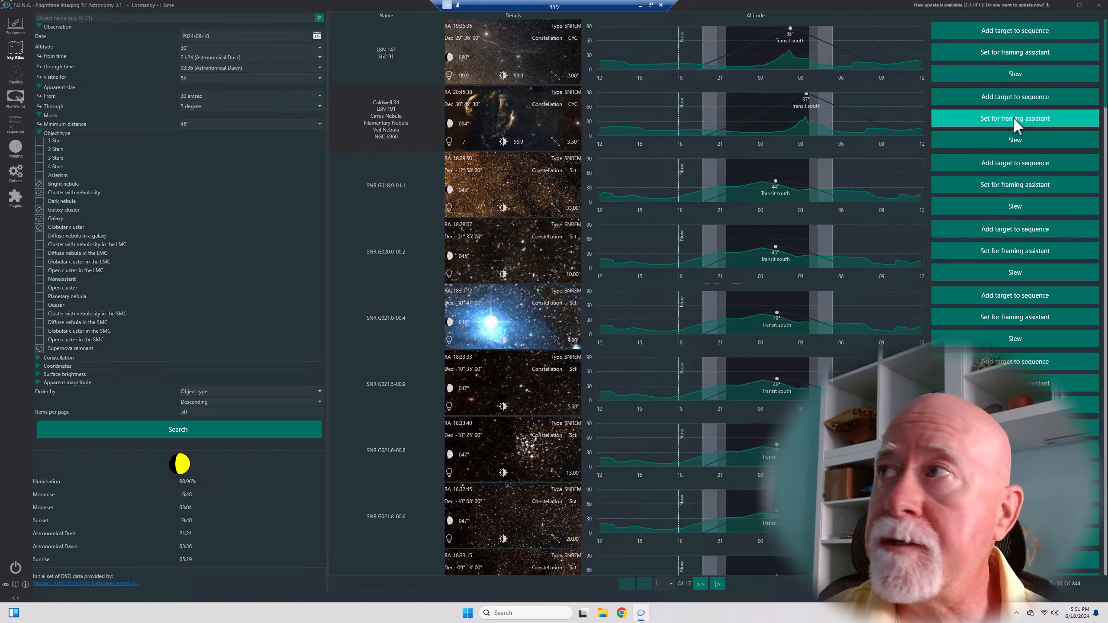
pyautogui.click(1013, 122)
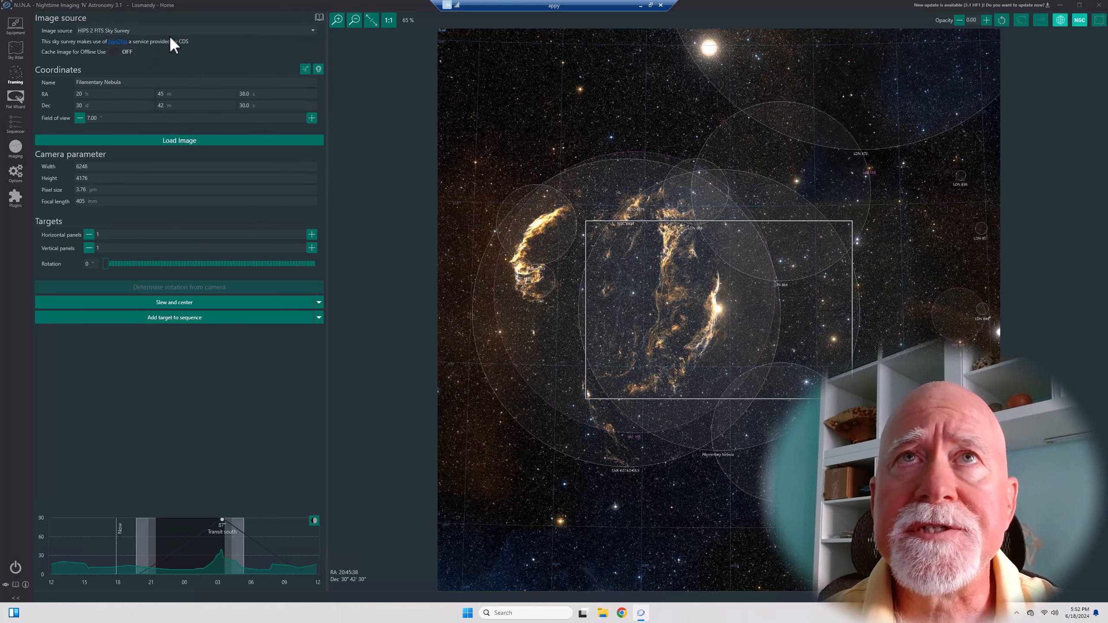
# Step: Review the framing image sources and choose HIPS 2 FITS Sky Survey
pyautogui.click(313, 30)
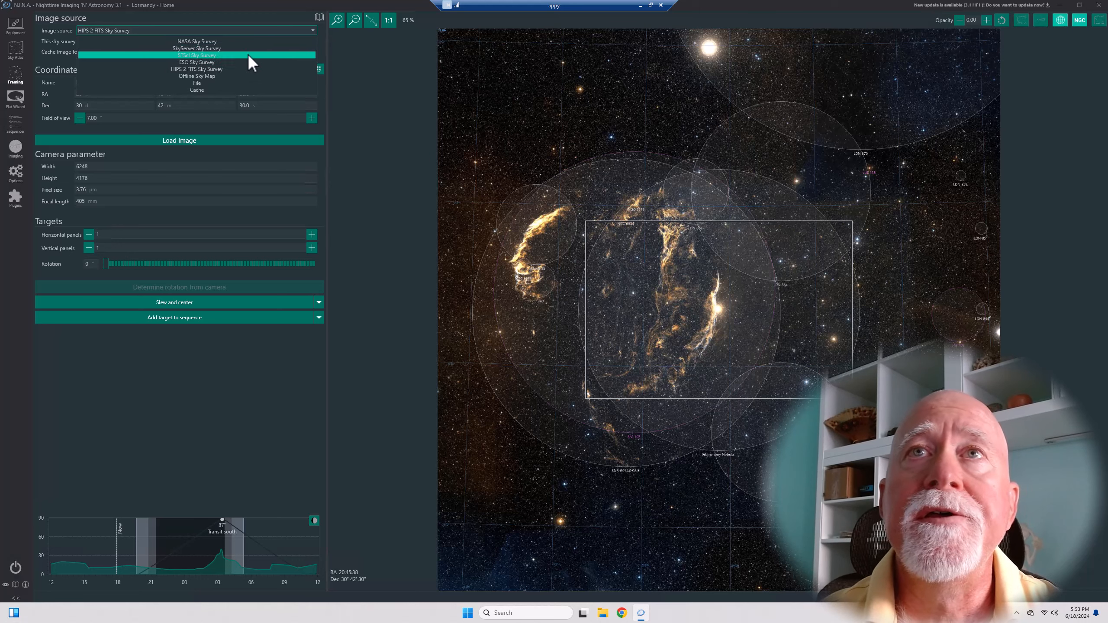
pyautogui.click(212, 70)
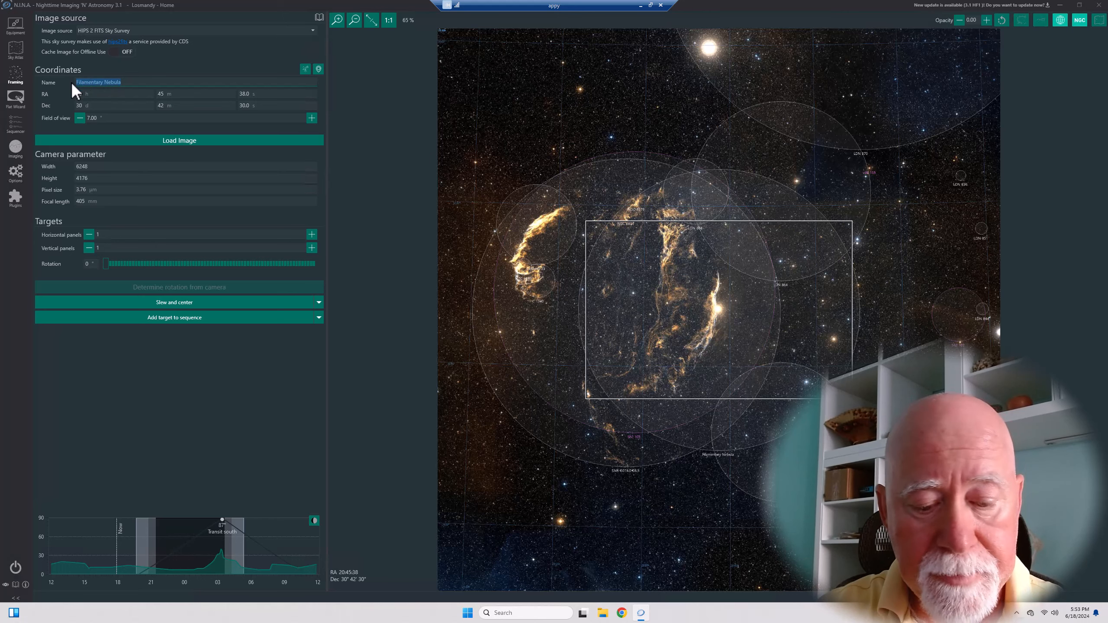
# Step: Rename the framing target as Veil Nebula
pyautogui.write('V')
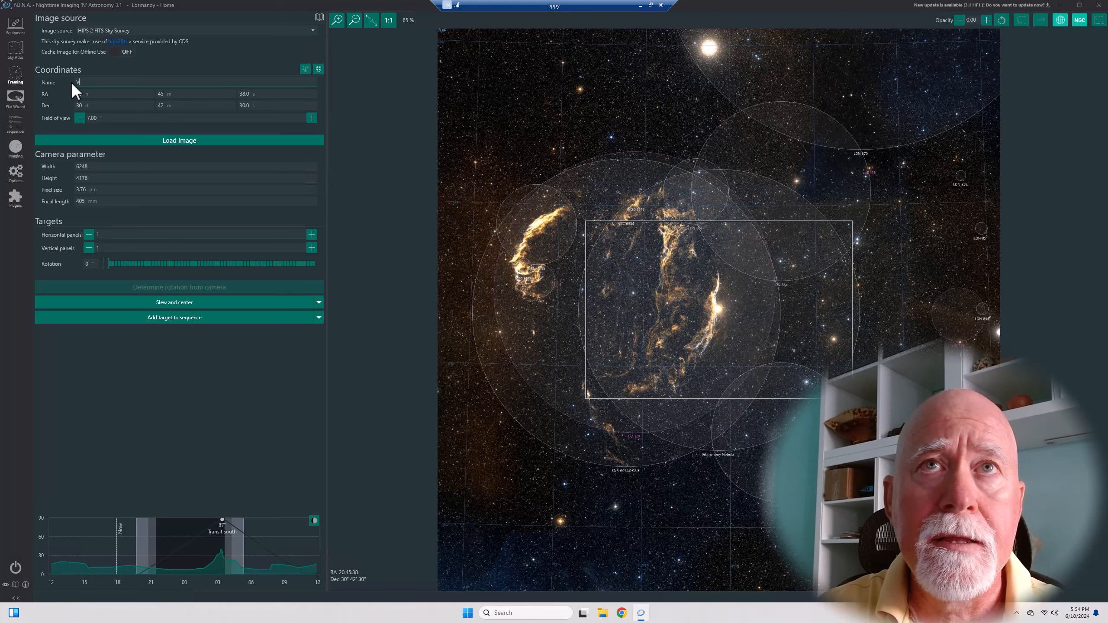
pyautogui.write('iil Nebu')
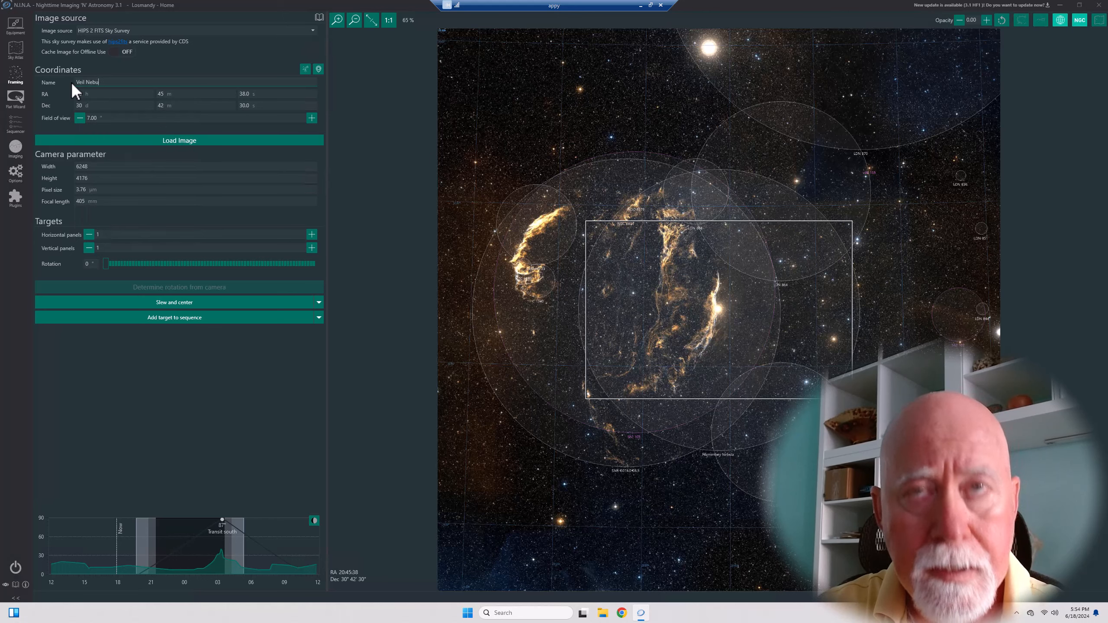
pyautogui.write('la')
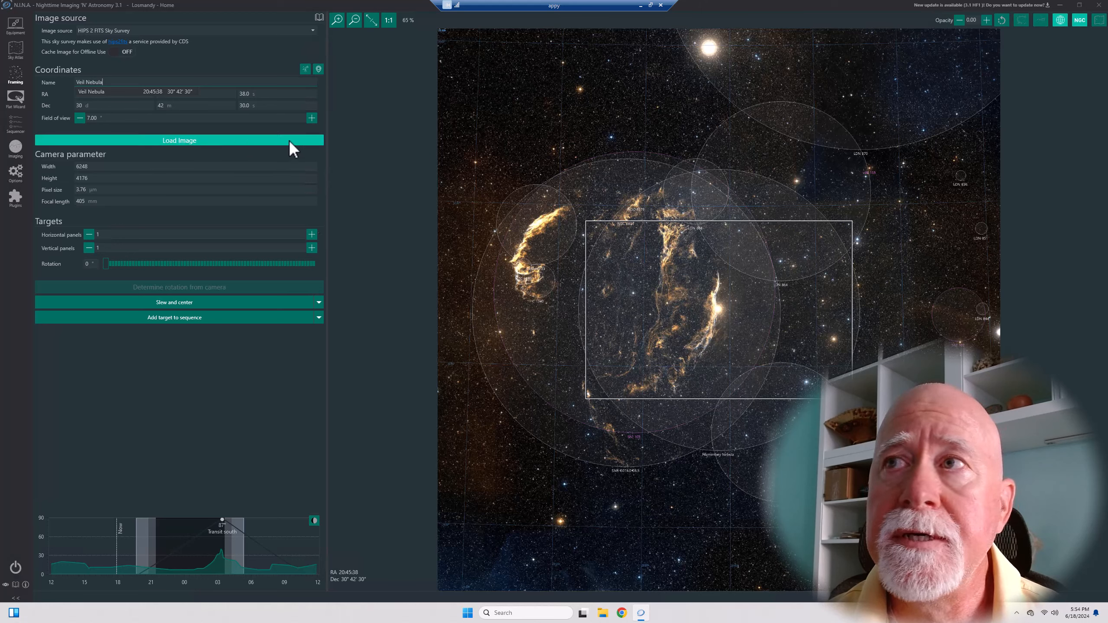
# Step: Load the sky image with a 9° field of view and position the camera frame over the Veil Nebula at 10° rotation
pyautogui.click(311, 118)
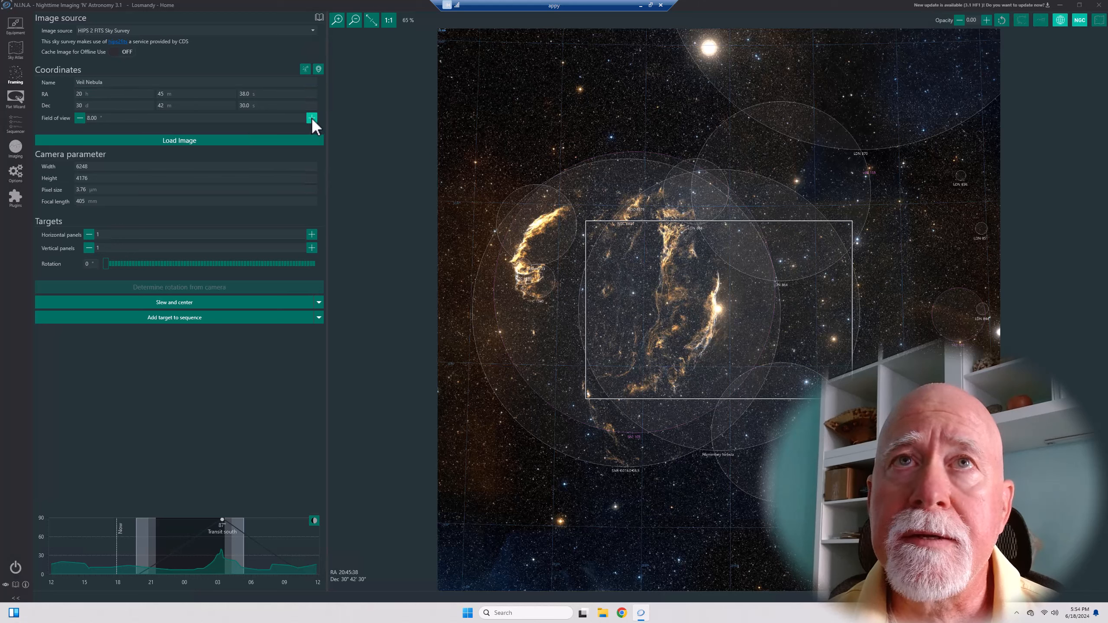
pyautogui.click(312, 118)
pyautogui.click(240, 141)
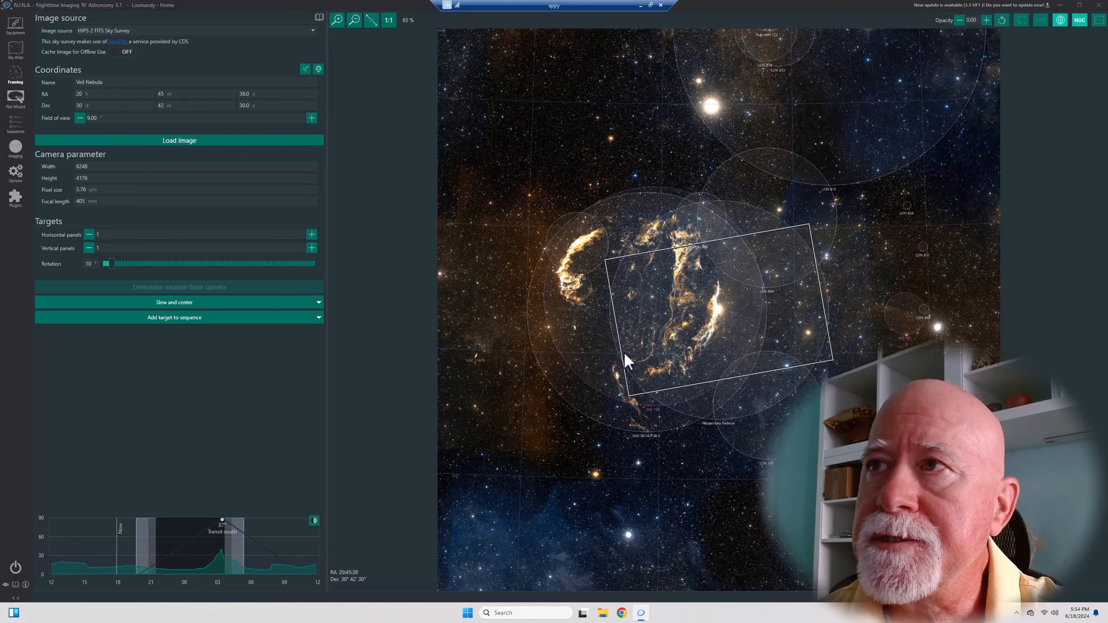
pyautogui.moveTo(787, 342); pyautogui.dragTo(718, 296)
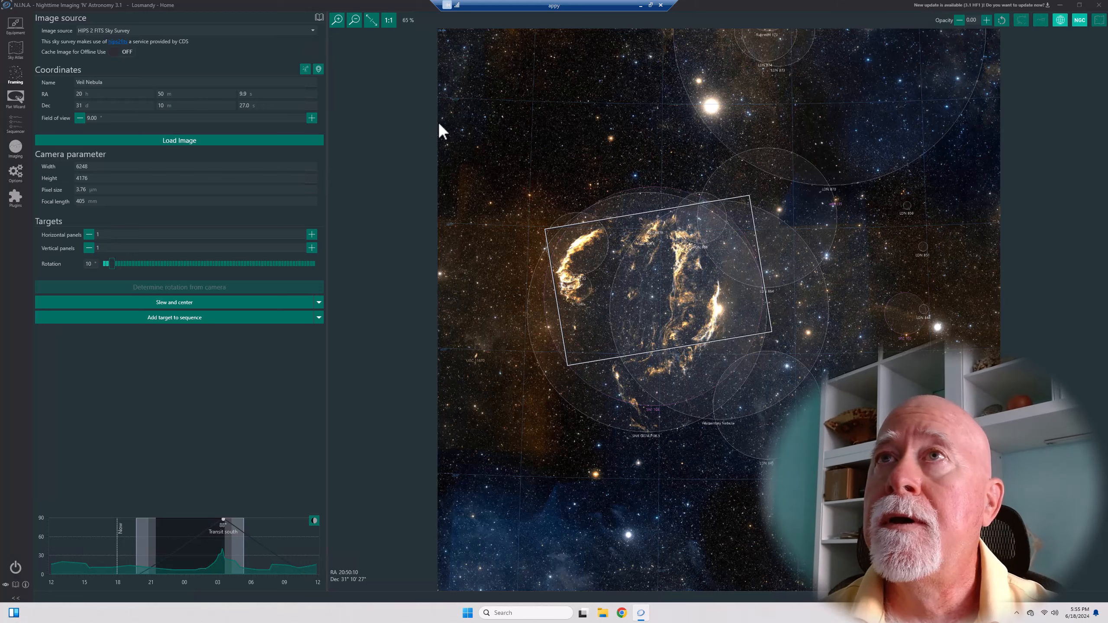
# Step: Examine the framed nebula at enlarged and 1:1 zoom, and return to the fit-to-window view
pyautogui.click(336, 20)
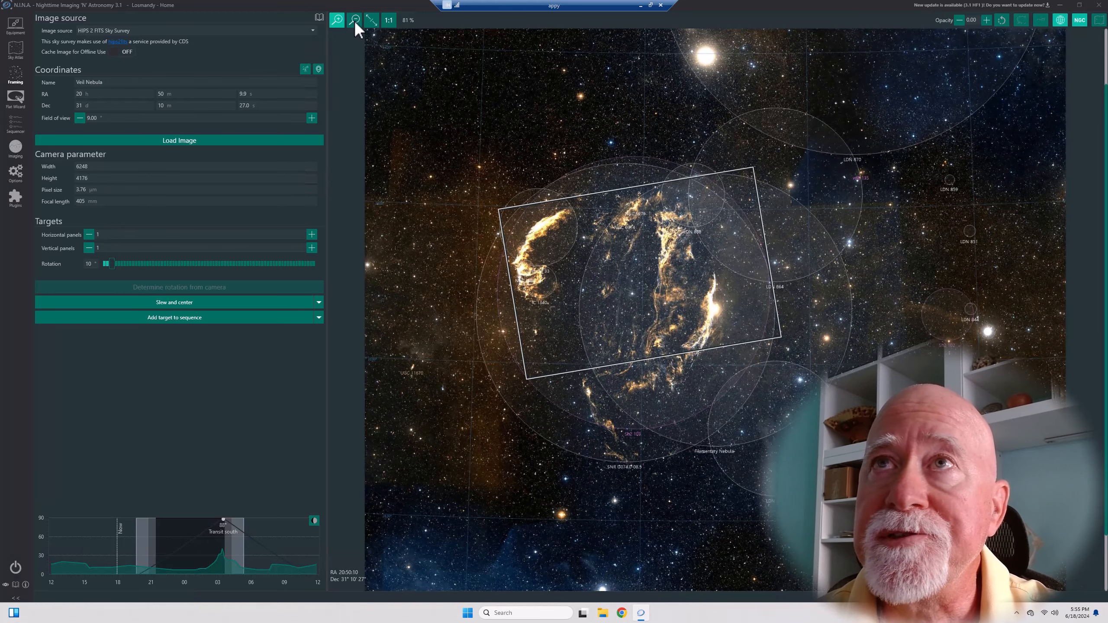
pyautogui.click(354, 20)
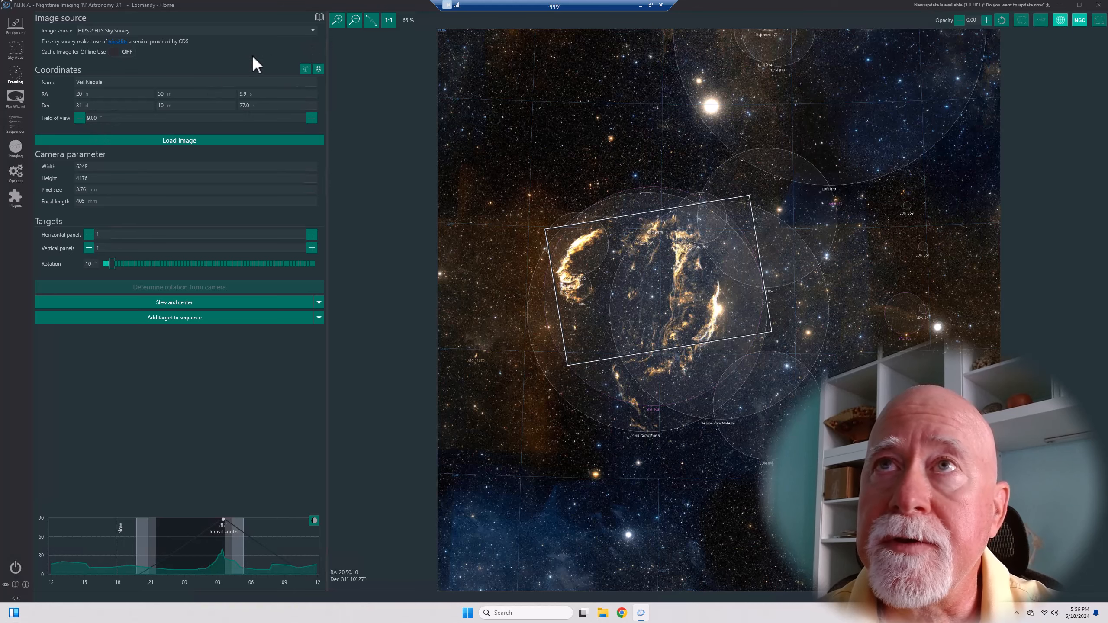
pyautogui.click(340, 23)
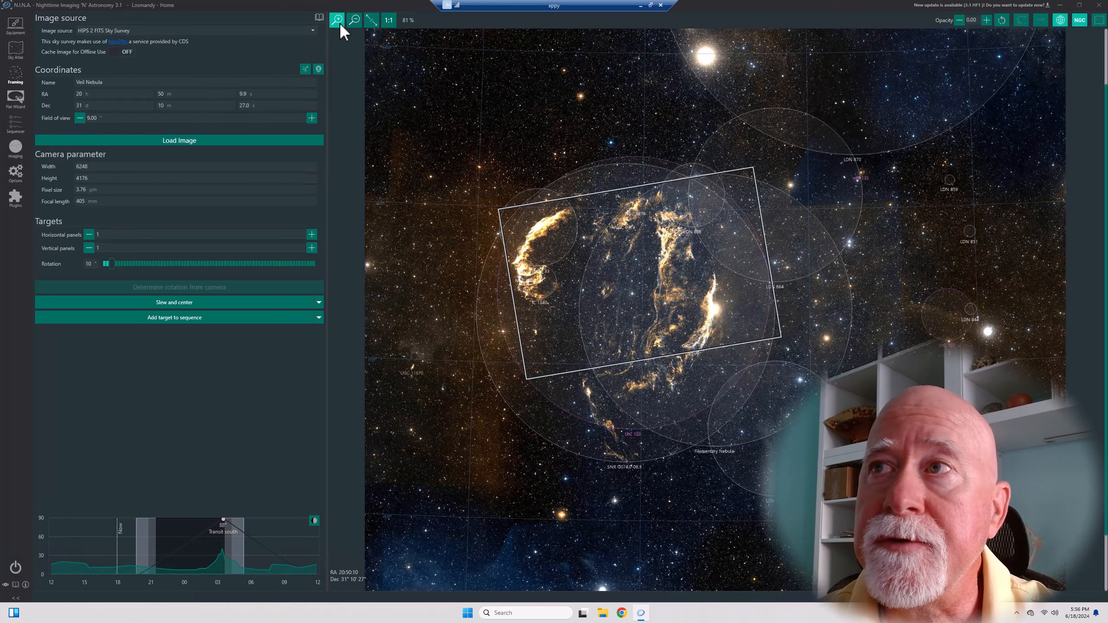
pyautogui.click(340, 23)
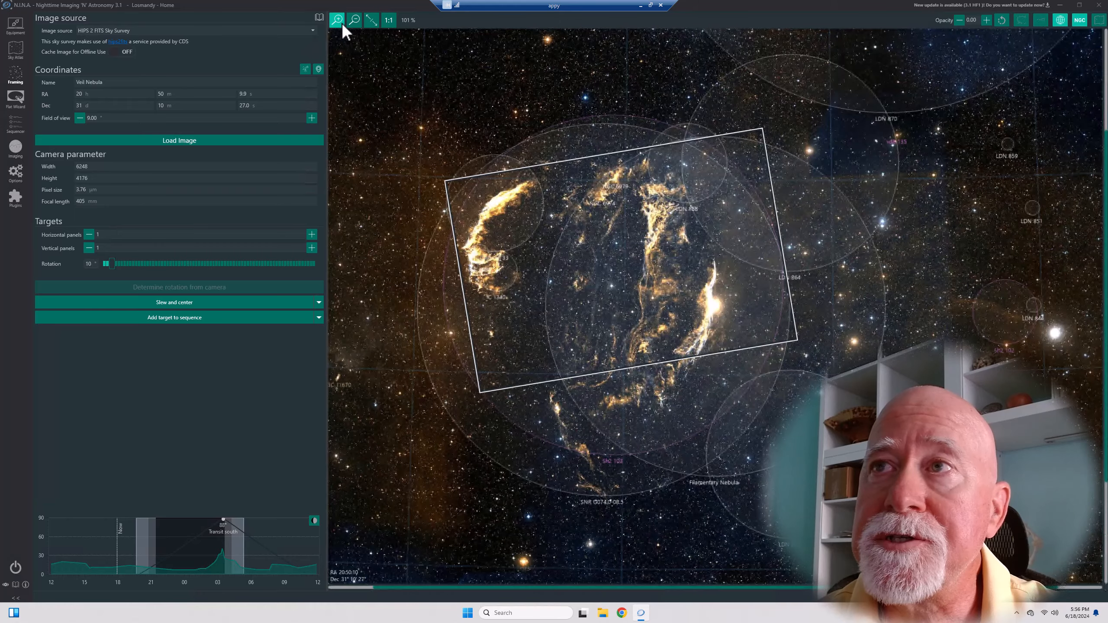
pyautogui.click(371, 21)
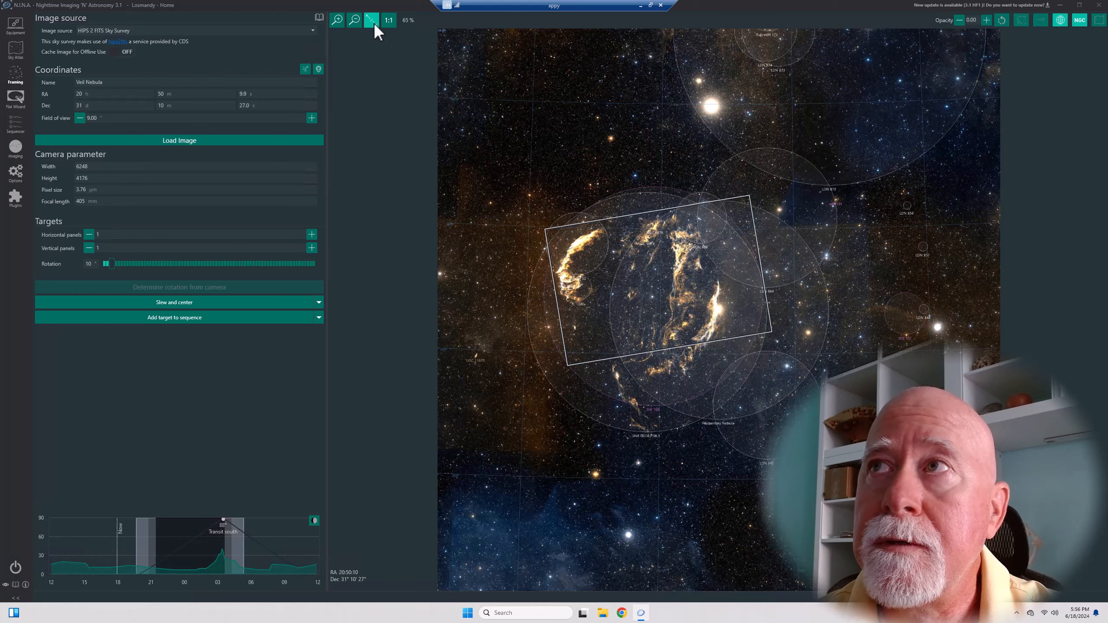
pyautogui.click(388, 21)
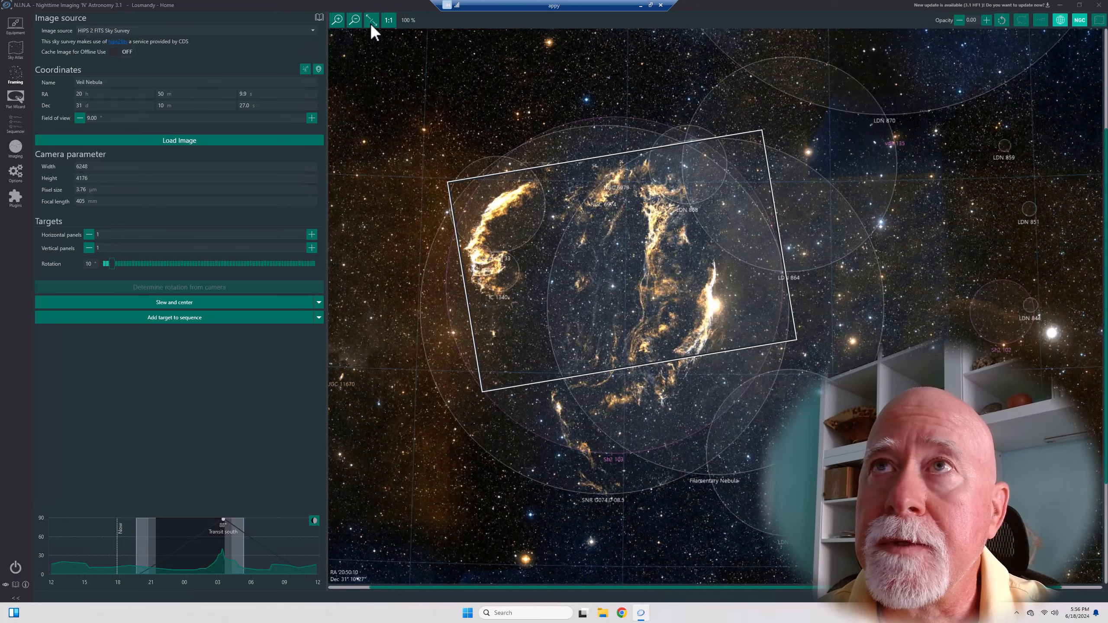
pyautogui.click(370, 22)
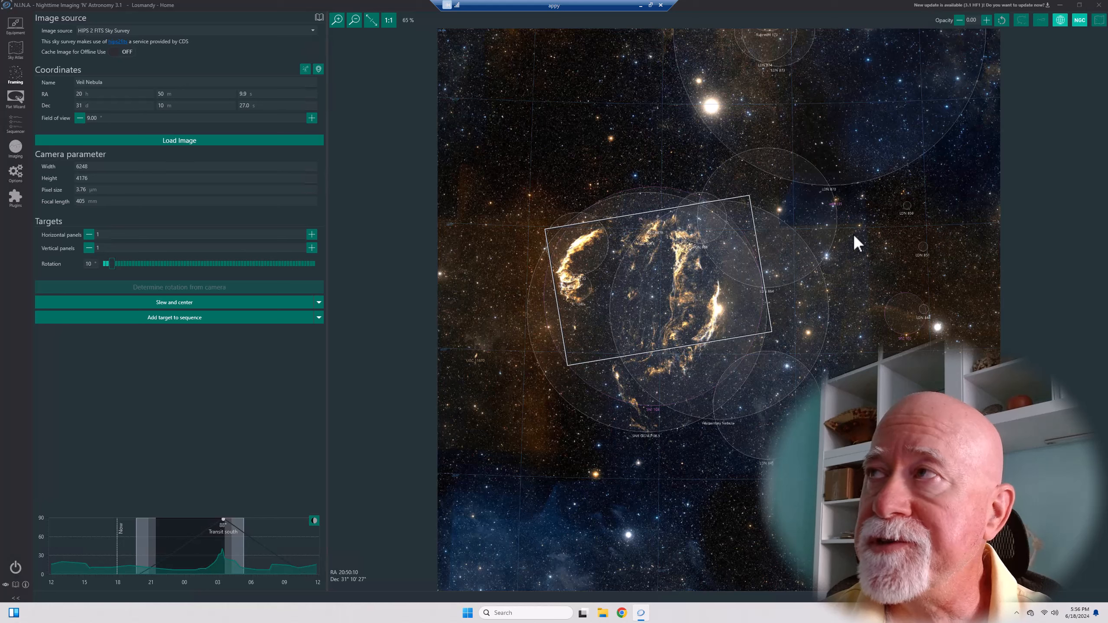
# Step: Raise the camera frame's opacity to 1.00
pyautogui.click(986, 20)
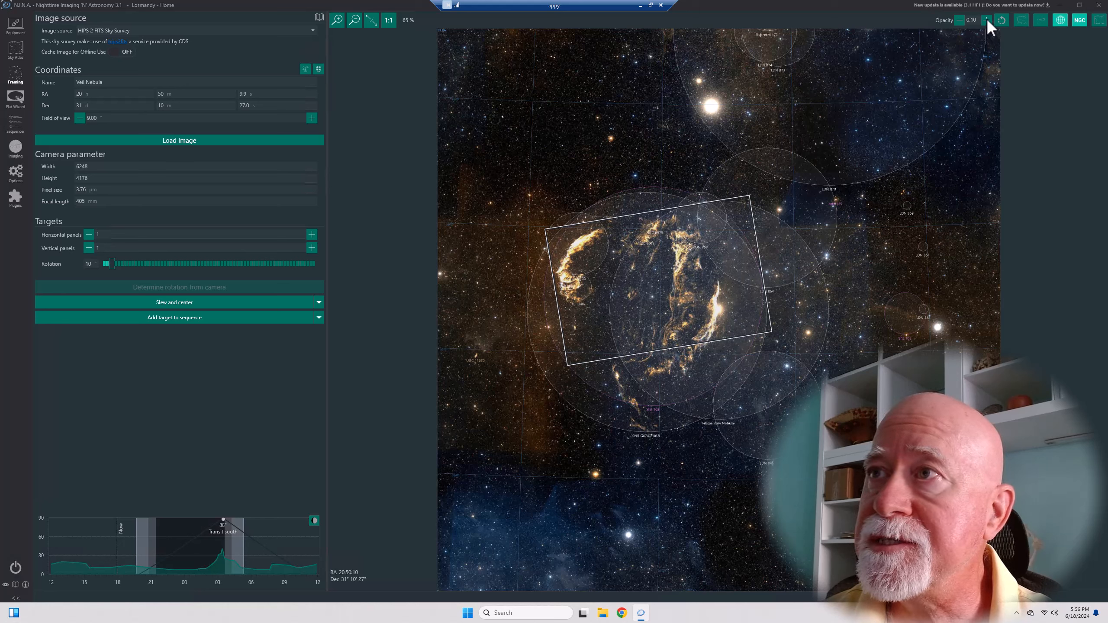
pyautogui.click(986, 20)
pyautogui.click(986, 20)
pyautogui.click(986, 20)
pyautogui.click(986, 19)
pyautogui.click(986, 20)
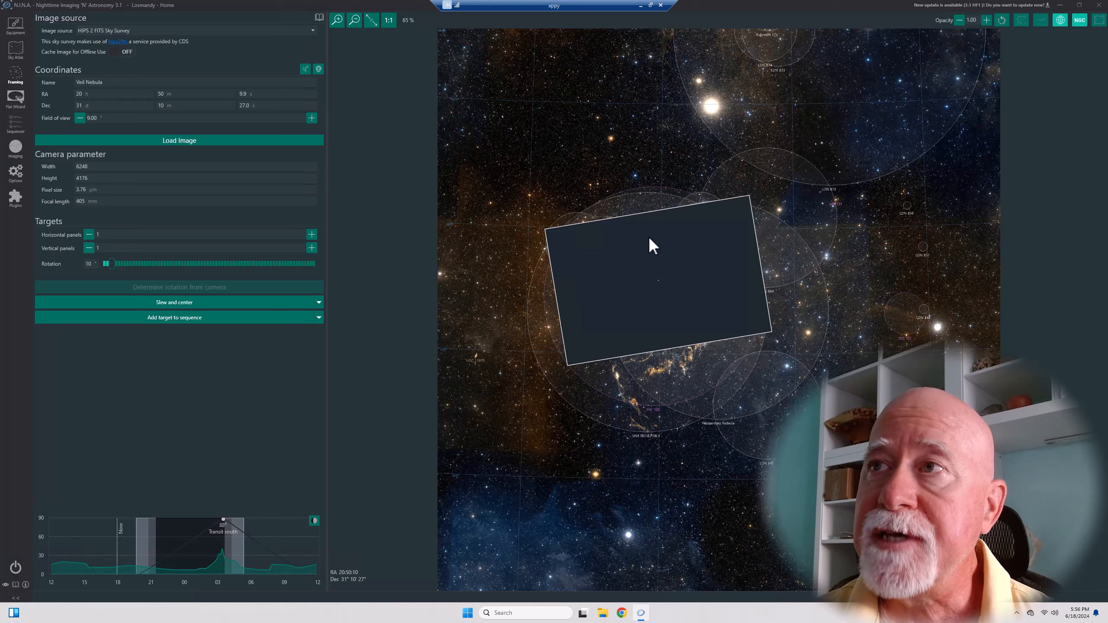
# Step: Lower the camera frame's opacity to 0.00
pyautogui.click(959, 20)
pyautogui.click(959, 20)
pyautogui.click(959, 20)
pyautogui.click(959, 20)
pyautogui.click(959, 20)
pyautogui.click(958, 19)
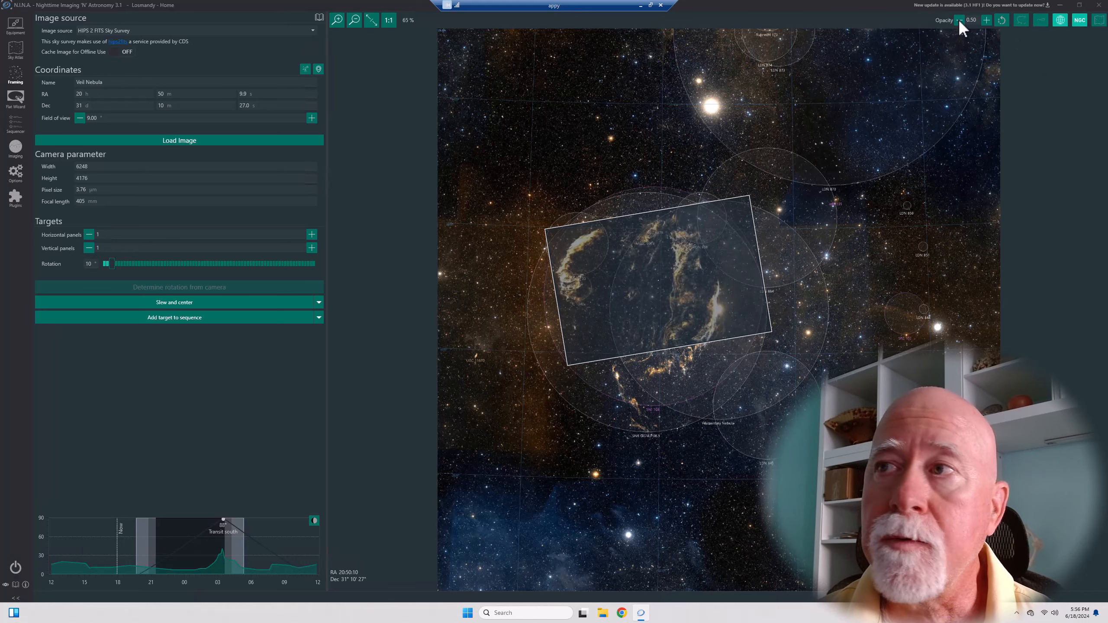
pyautogui.click(959, 20)
pyautogui.click(958, 20)
pyautogui.click(959, 20)
pyautogui.click(958, 20)
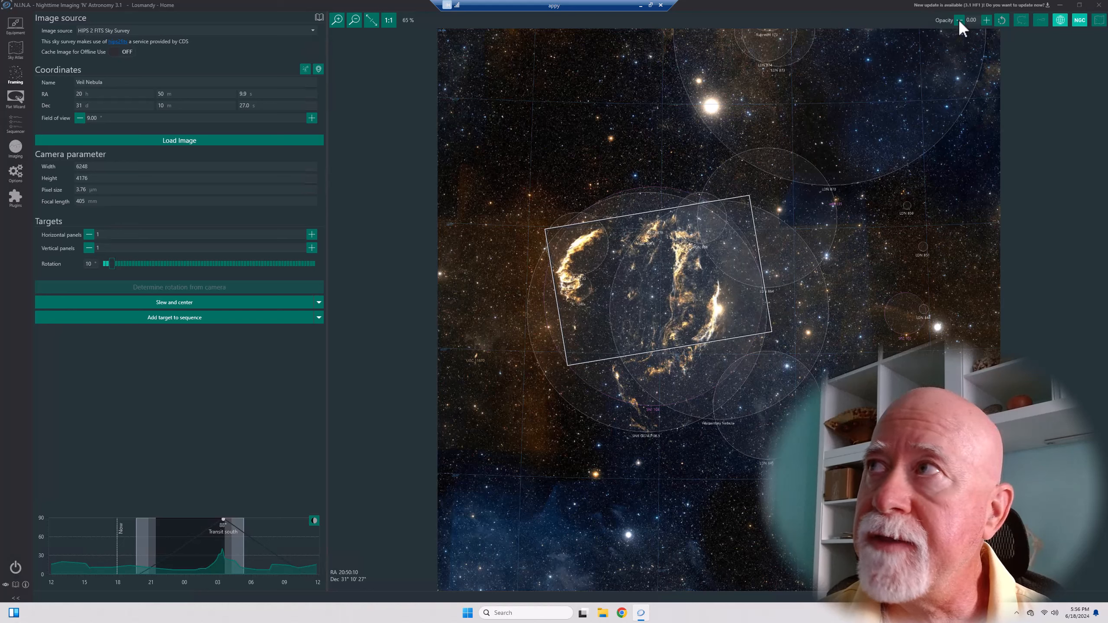
# Step: Try rotating the sky image instead of the camera frame, restore frame rotation, and set the rotation to 0°
pyautogui.click(1002, 20)
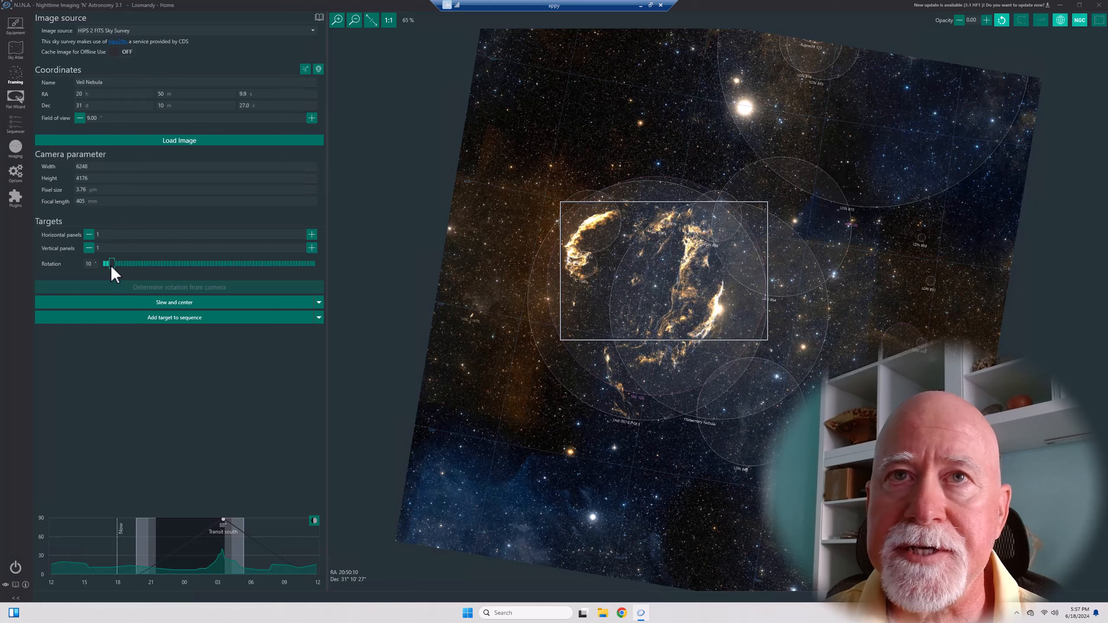
pyautogui.moveTo(111, 269)
pyautogui.mouseDown()
pyautogui.moveTo(97, 264)
pyautogui.moveTo(153, 270)
pyautogui.moveTo(86, 260)
pyautogui.moveTo(173, 270)
pyautogui.moveTo(97, 259)
pyautogui.mouseUp()
pyautogui.click(125, 264)
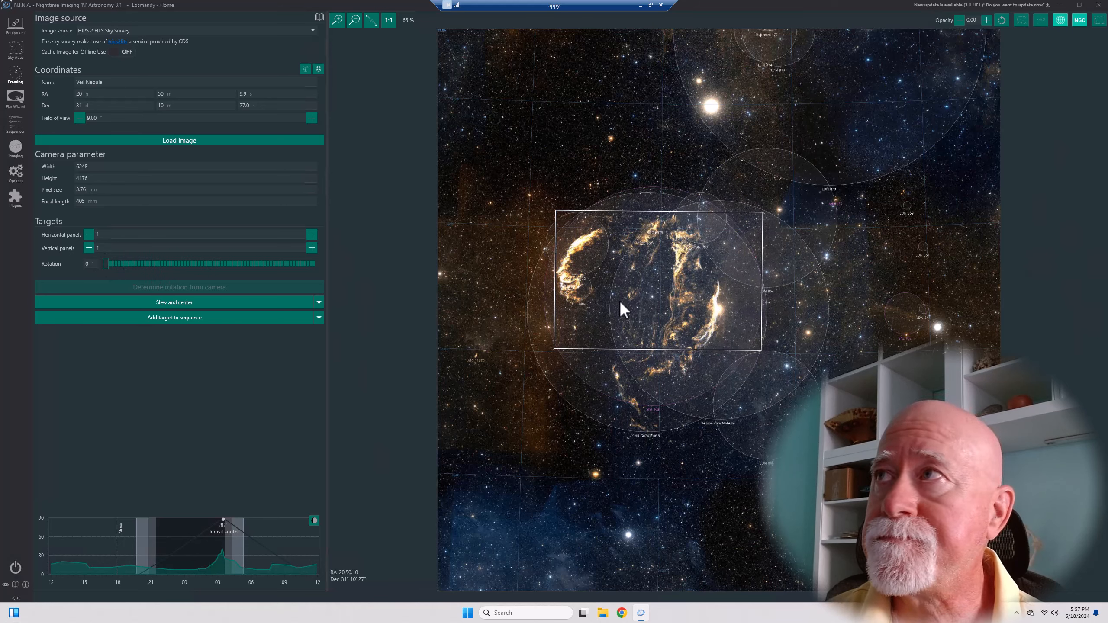
# Step: Preview the constellation boundaries and the constellation annotations on the sky image, and turn both off again
pyautogui.click(1023, 21)
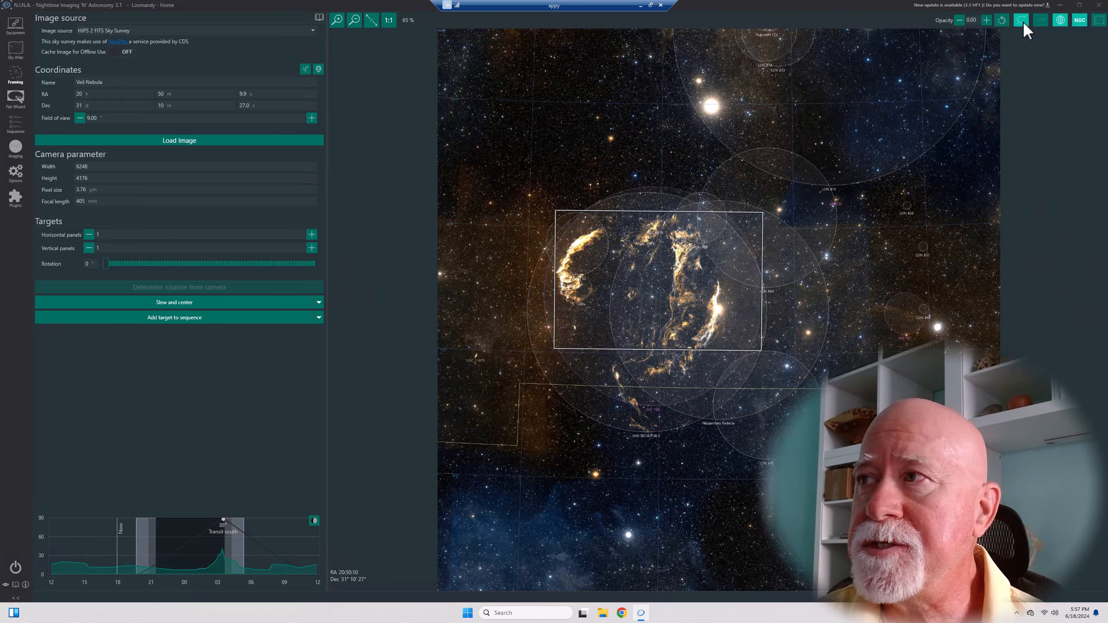
pyautogui.click(1023, 20)
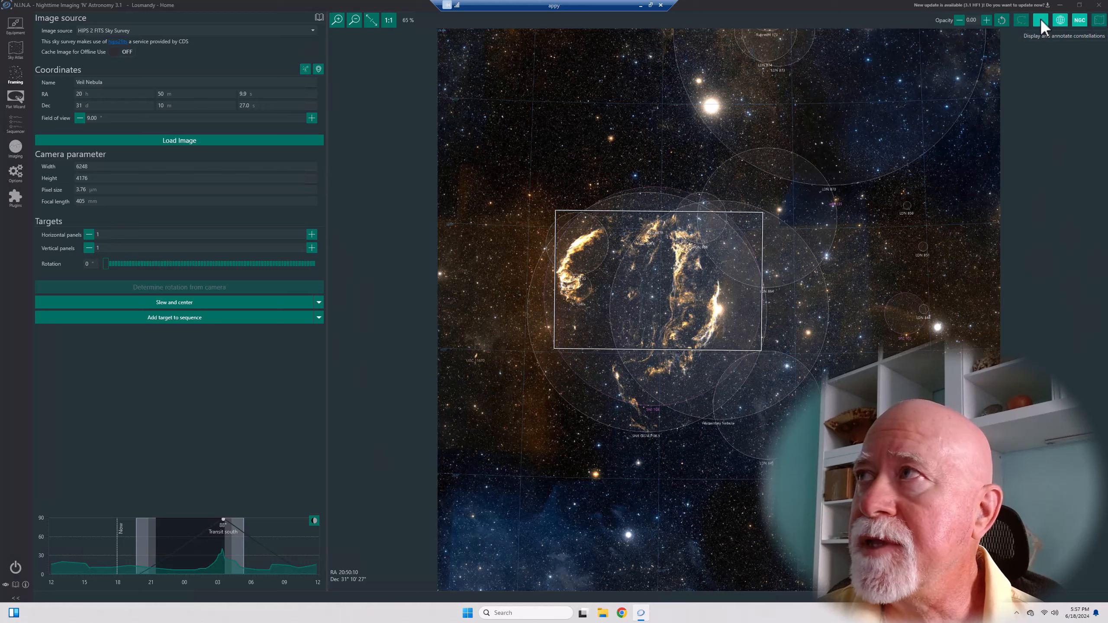
pyautogui.click(1040, 20)
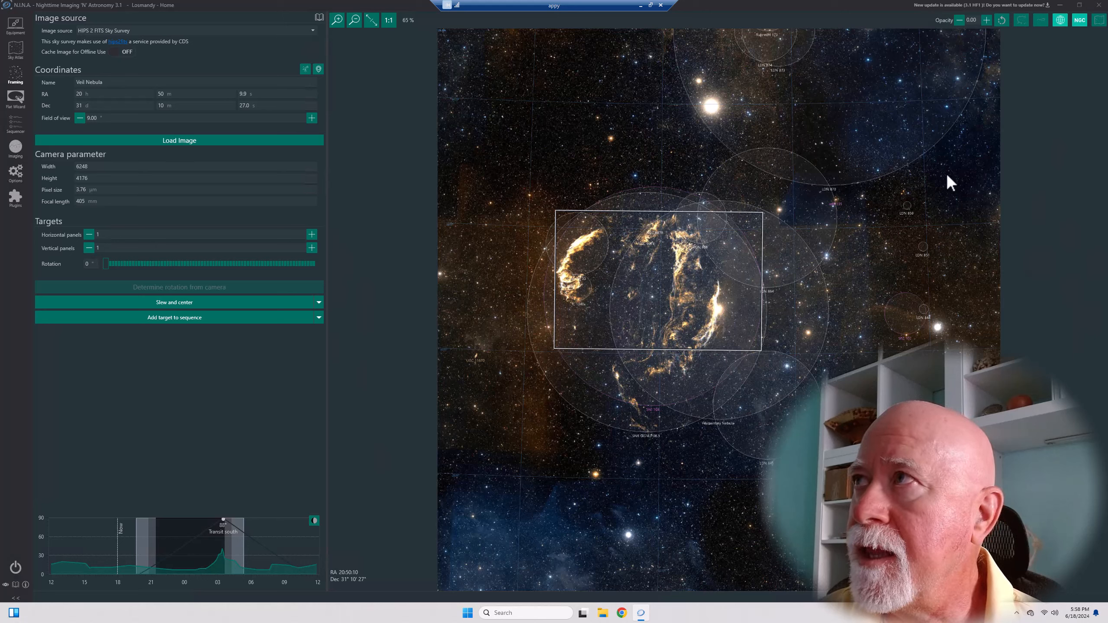
# Step: Hide the coordinate grid and the deep-sky object annotations on the sky image
pyautogui.click(1060, 20)
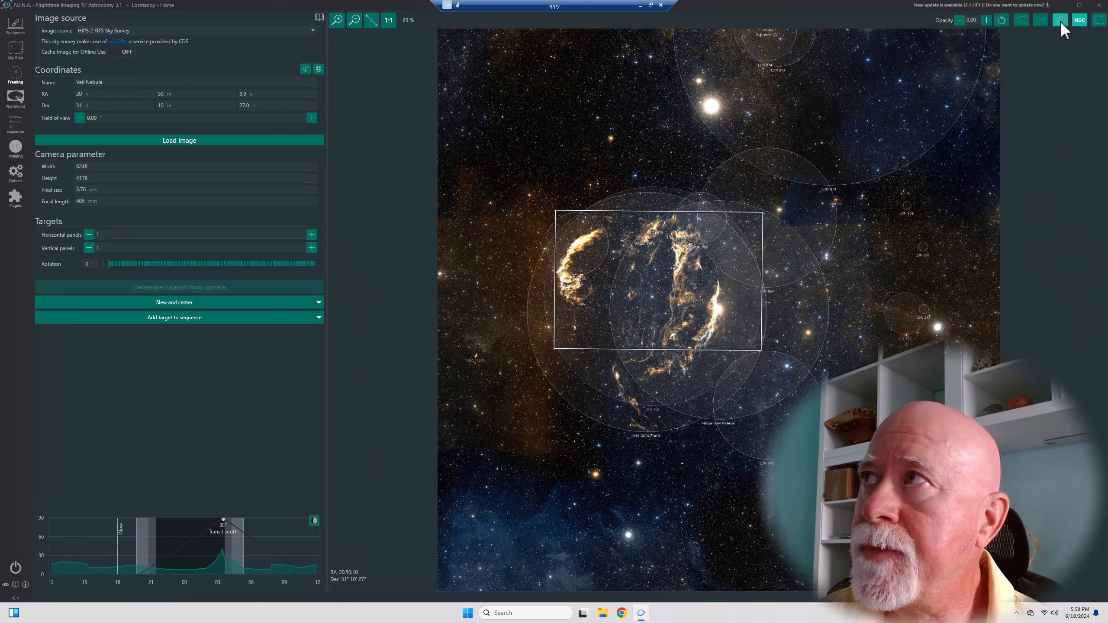
pyautogui.click(1059, 20)
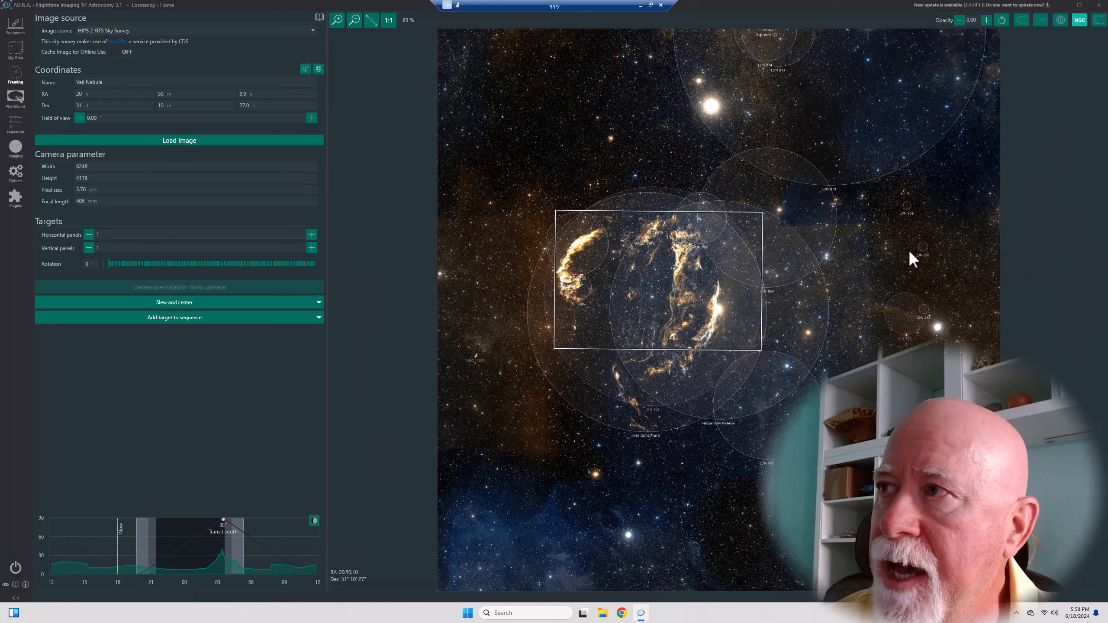
pyautogui.click(1079, 25)
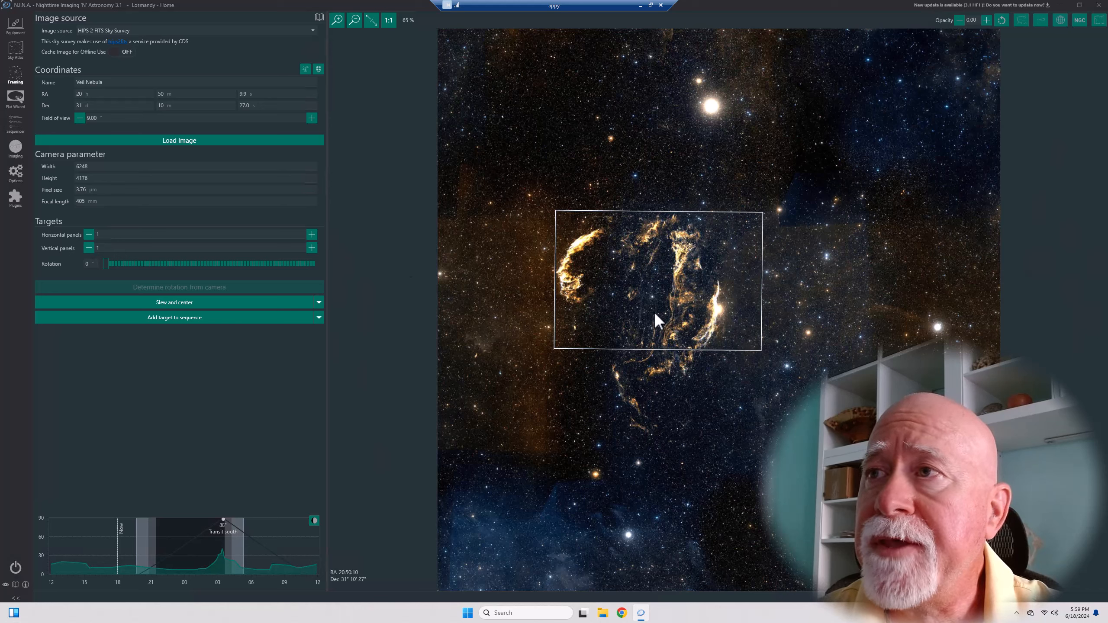
# Step: Set up a mosaic with two vertical panels and position it over the entire Veil Nebula at 0° rotation
pyautogui.moveTo(680, 314)
pyautogui.mouseDown()
pyautogui.moveTo(658, 315)
pyautogui.moveTo(674, 366)
pyautogui.moveTo(587, 322)
pyautogui.moveTo(752, 322)
pyautogui.moveTo(650, 374)
pyautogui.moveTo(630, 309)
pyautogui.moveTo(663, 312)
pyautogui.mouseUp()
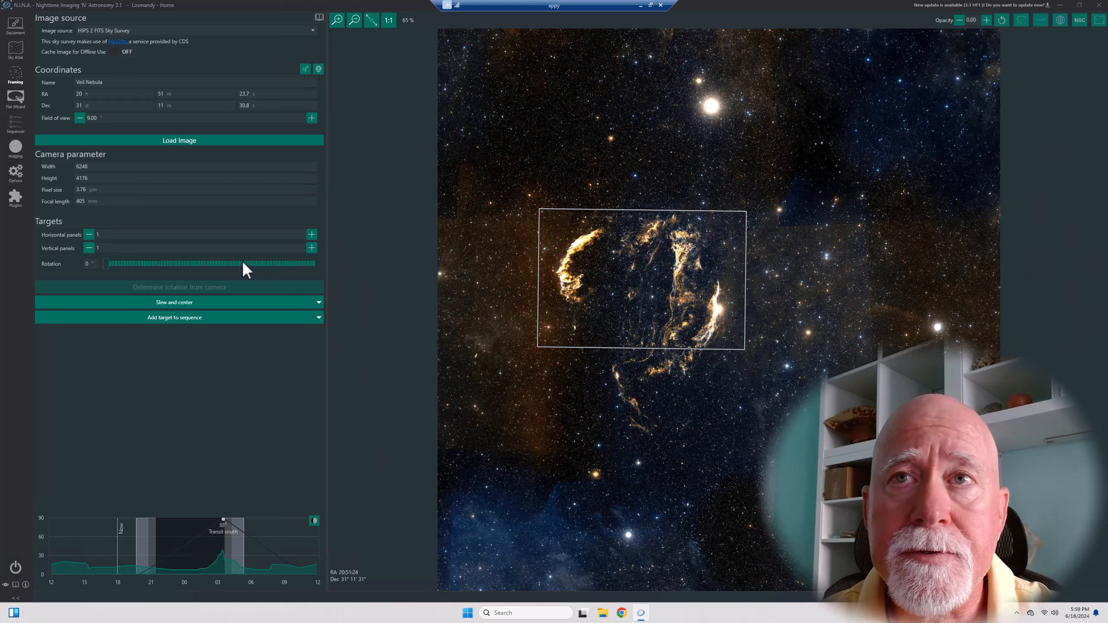
pyautogui.click(312, 248)
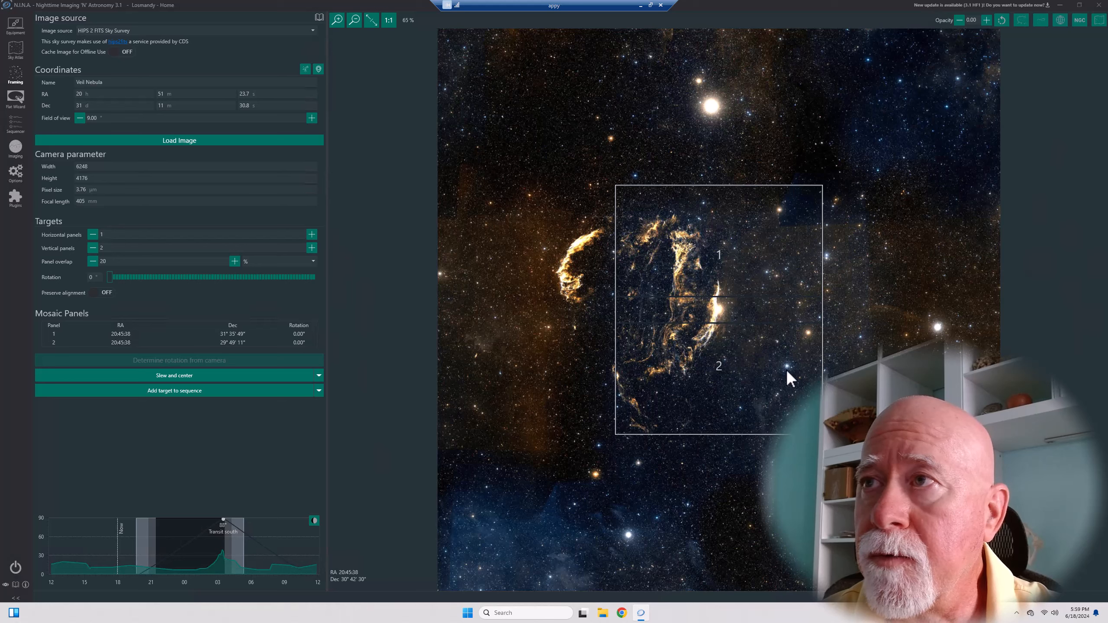
pyautogui.moveTo(787, 372); pyautogui.dragTo(712, 386)
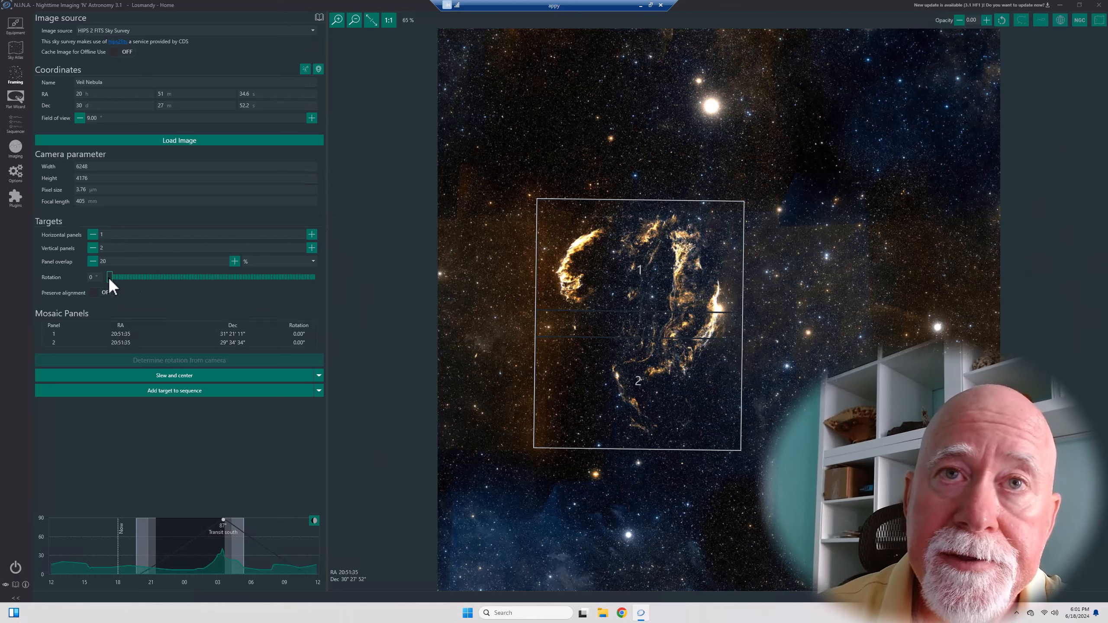
pyautogui.moveTo(110, 279)
pyautogui.mouseDown()
pyautogui.moveTo(146, 279)
pyautogui.moveTo(107, 274)
pyautogui.mouseUp()
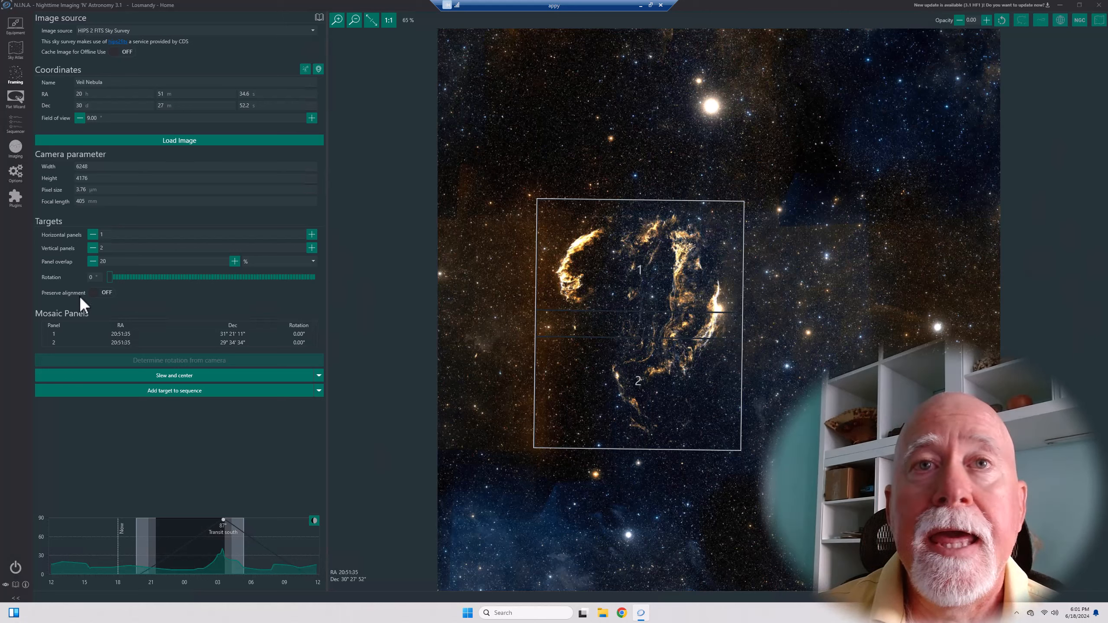
pyautogui.moveTo(62, 294)
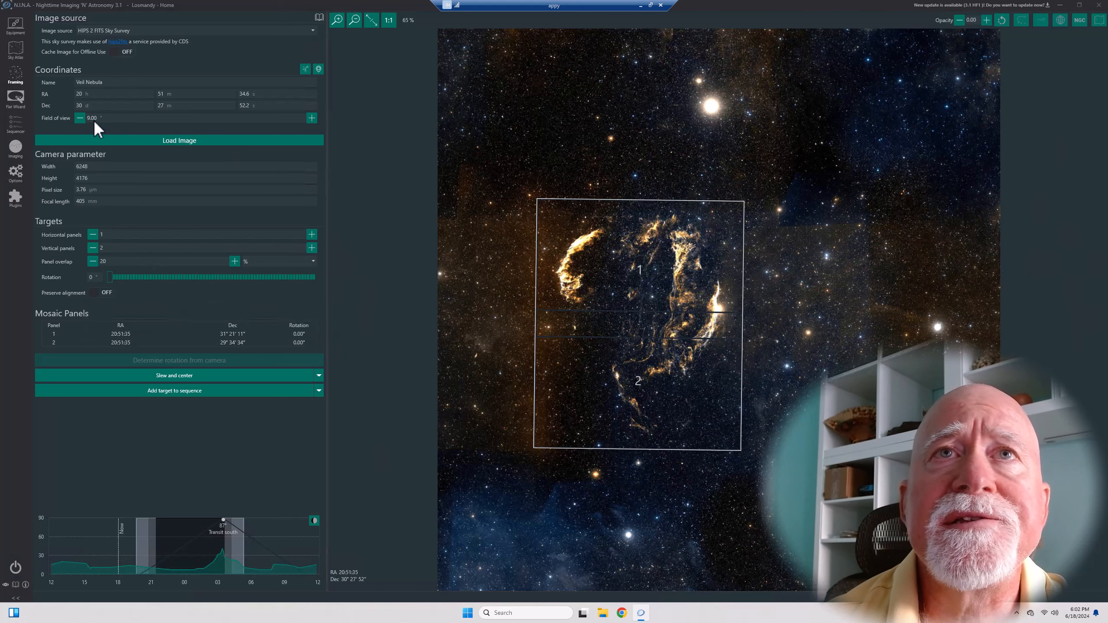
# Step: Load a wider sky image with a 16° field of view
pyautogui.click(311, 119)
pyautogui.click(191, 141)
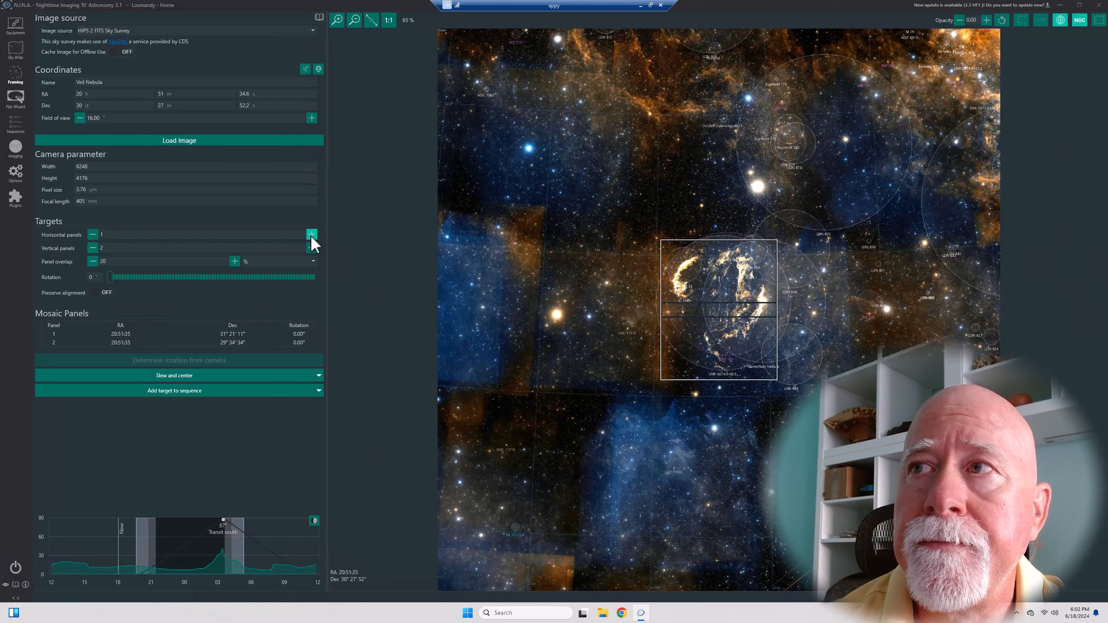
# Step: Expand the mosaic to 5 horizontal and 3 vertical panels, and hide the grid and object annotations
pyautogui.click(312, 235)
pyautogui.click(312, 235)
pyautogui.click(311, 235)
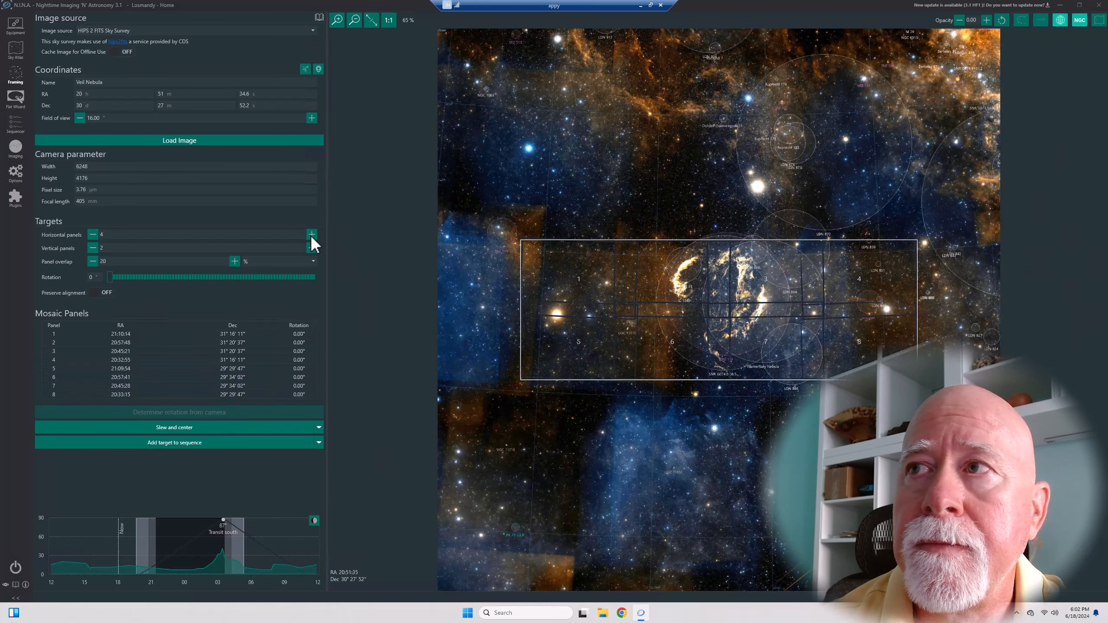
pyautogui.click(312, 235)
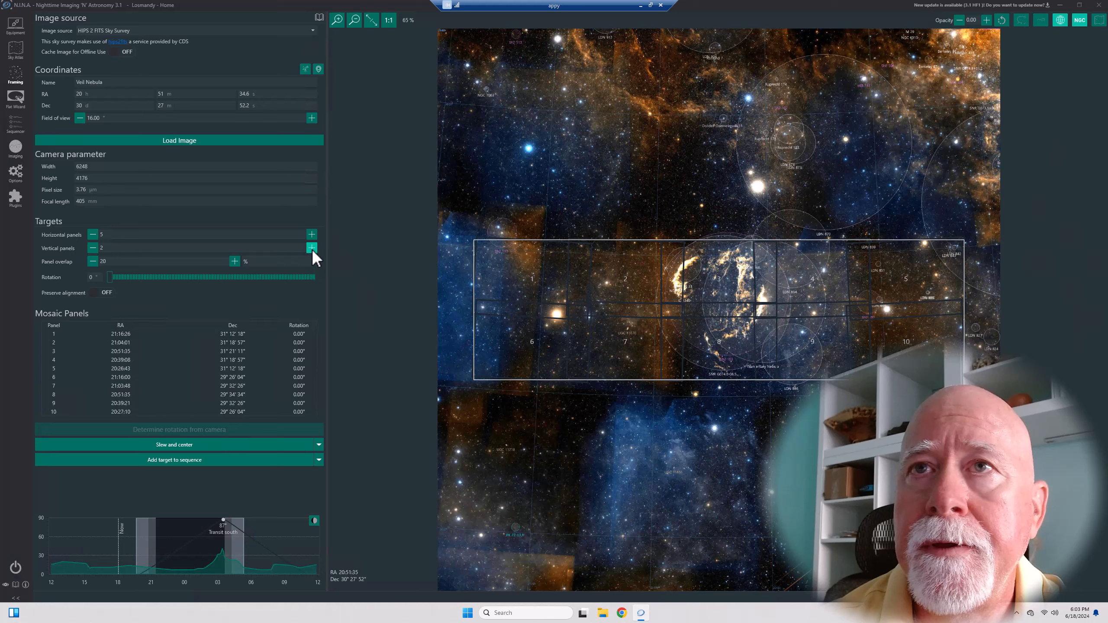
pyautogui.click(312, 248)
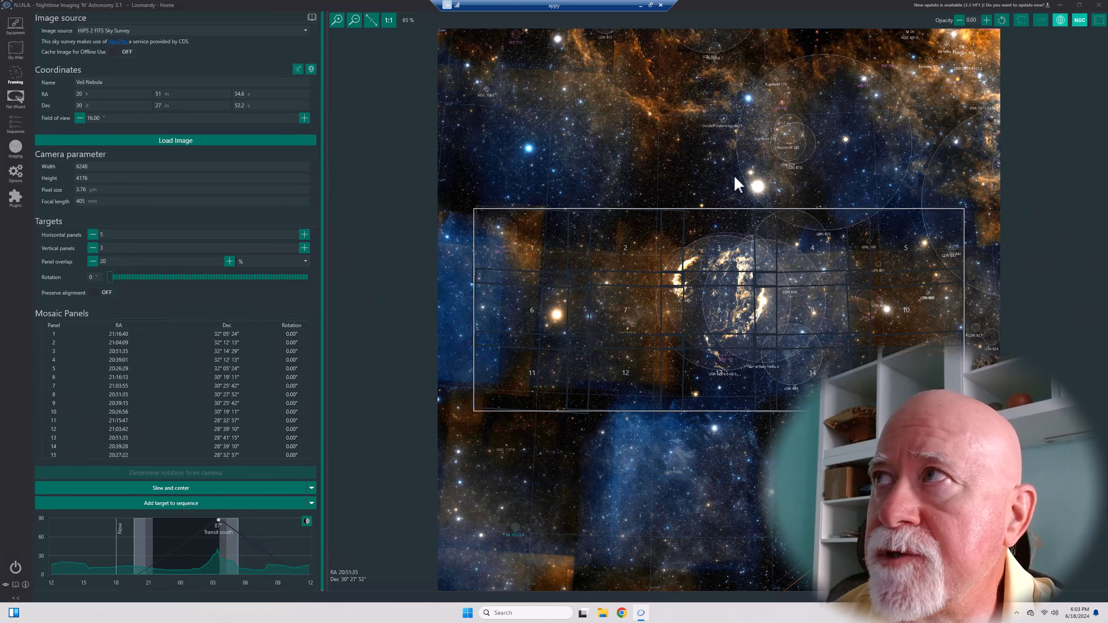
pyautogui.click(1060, 20)
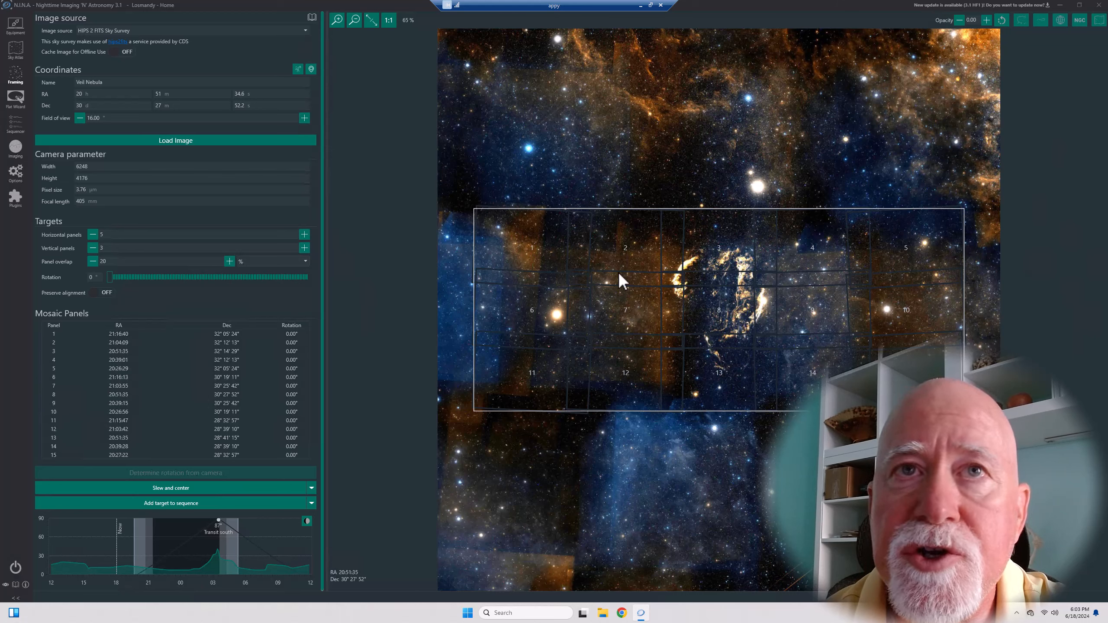
# Step: Toggle Preserve alignment on and off to compare the mosaic panels' rotation angles, leaving it on
pyautogui.click(103, 296)
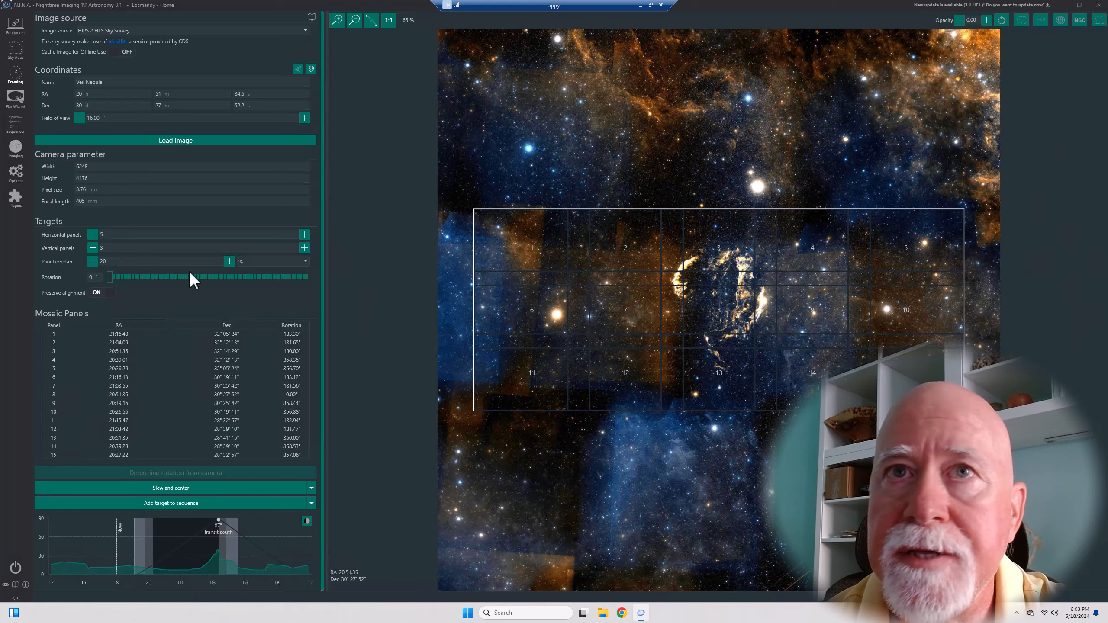
pyautogui.moveTo(97, 295)
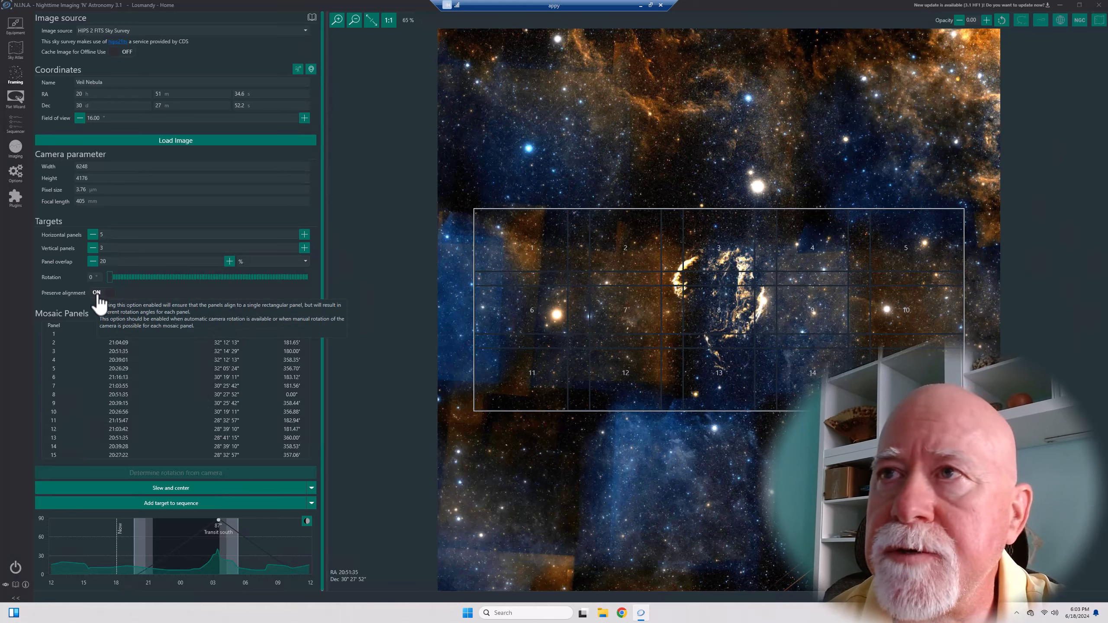
pyautogui.click(97, 293)
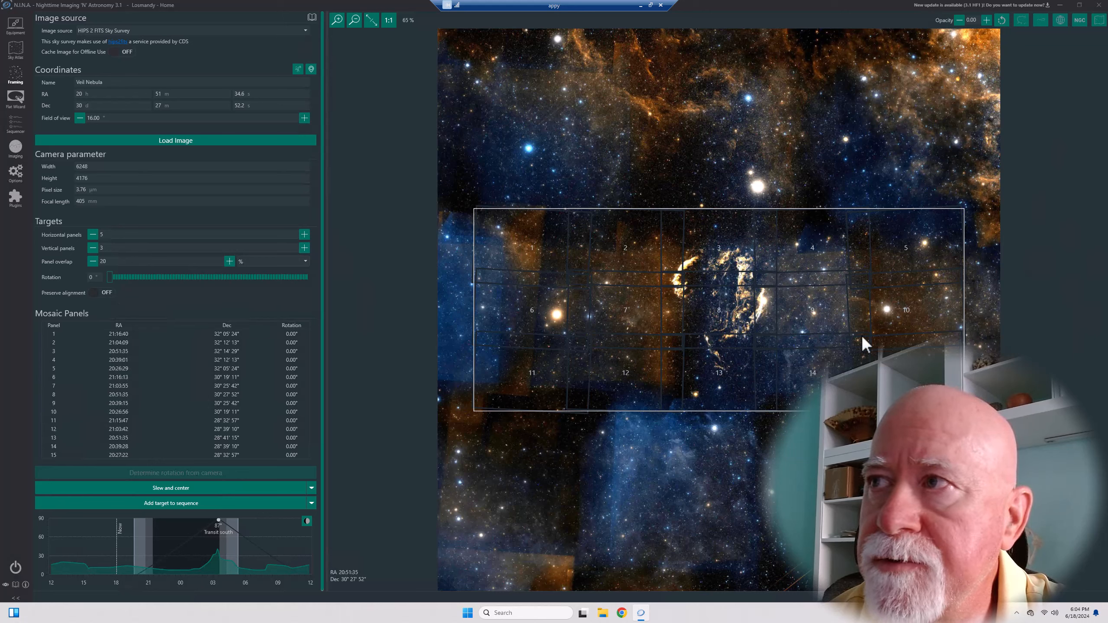
pyautogui.click(103, 293)
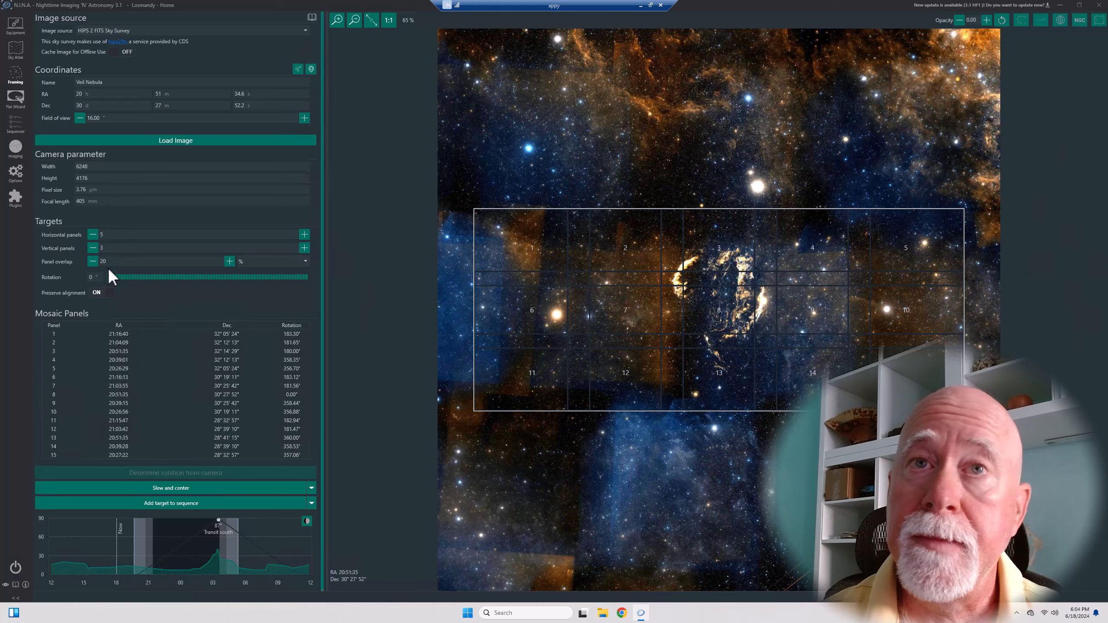
pyautogui.click(96, 293)
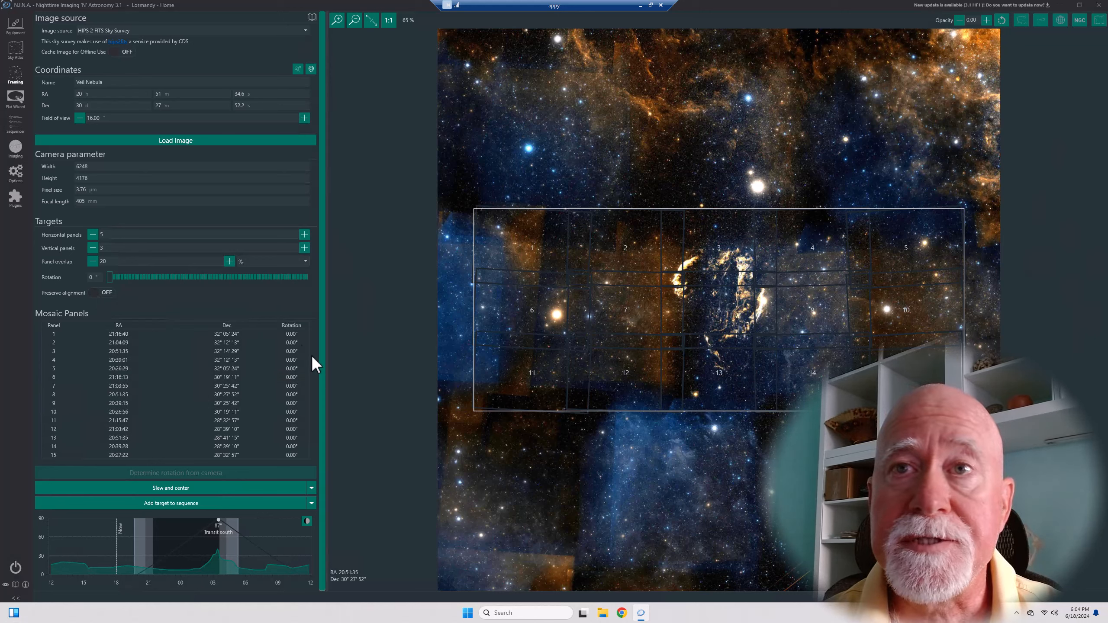
pyautogui.click(101, 296)
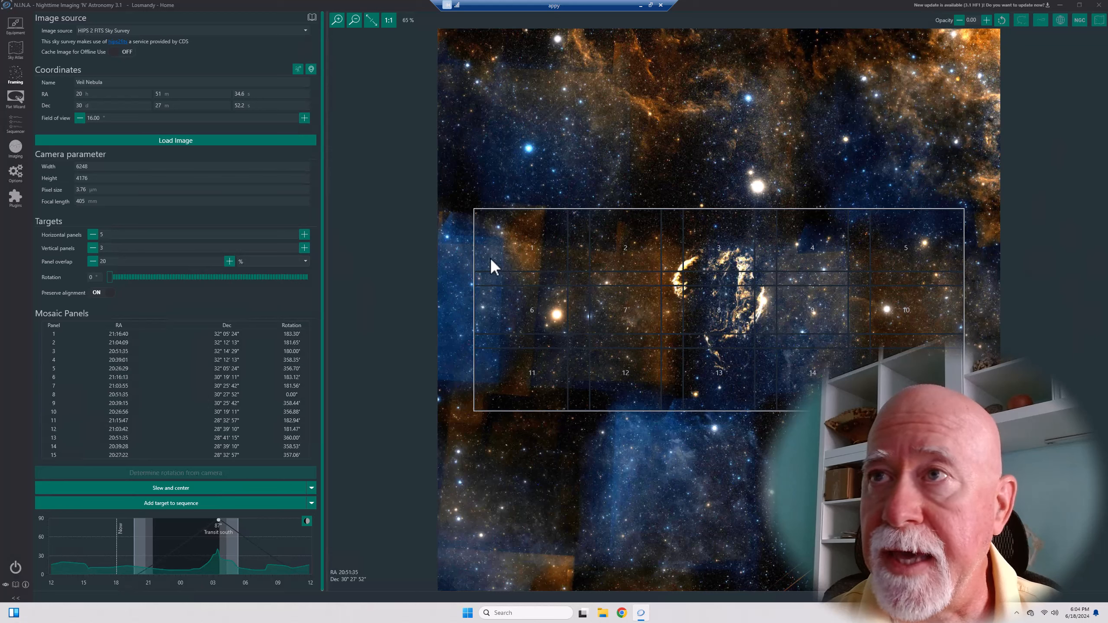
# Step: Reduce the mosaic to 1 horizontal and 1 vertical panel
pyautogui.click(95, 248)
pyautogui.click(95, 248)
pyautogui.click(93, 236)
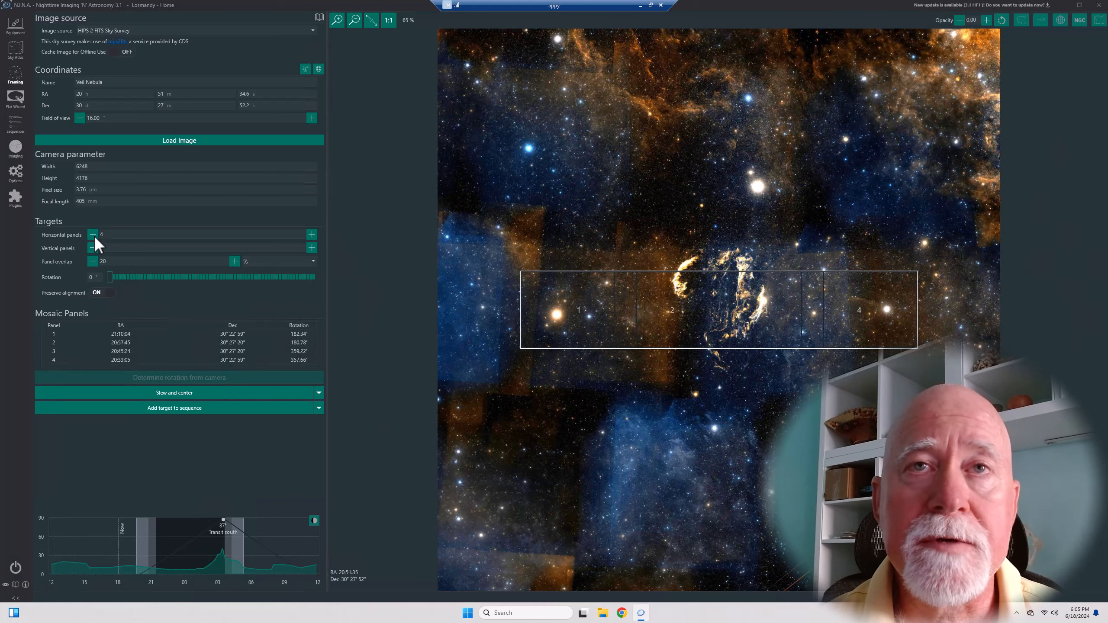
pyautogui.click(93, 236)
pyautogui.click(93, 235)
pyautogui.click(94, 235)
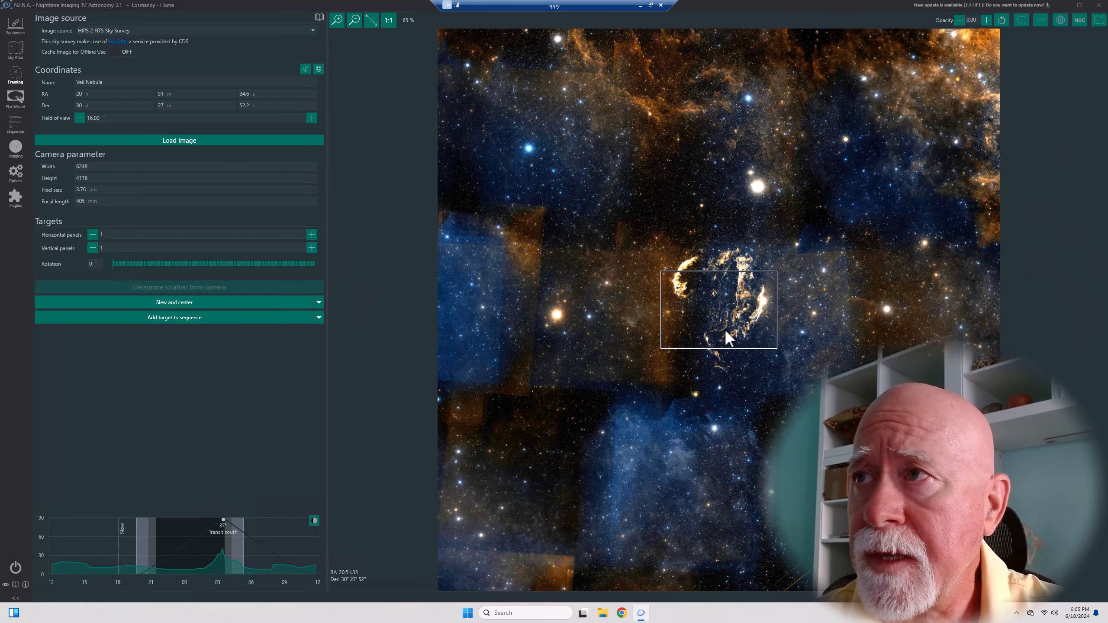
# Step: Move the single-panel frame slightly north so it encloses the main arcs of the Veil Nebula
pyautogui.moveTo(724, 328); pyautogui.dragTo(726, 309)
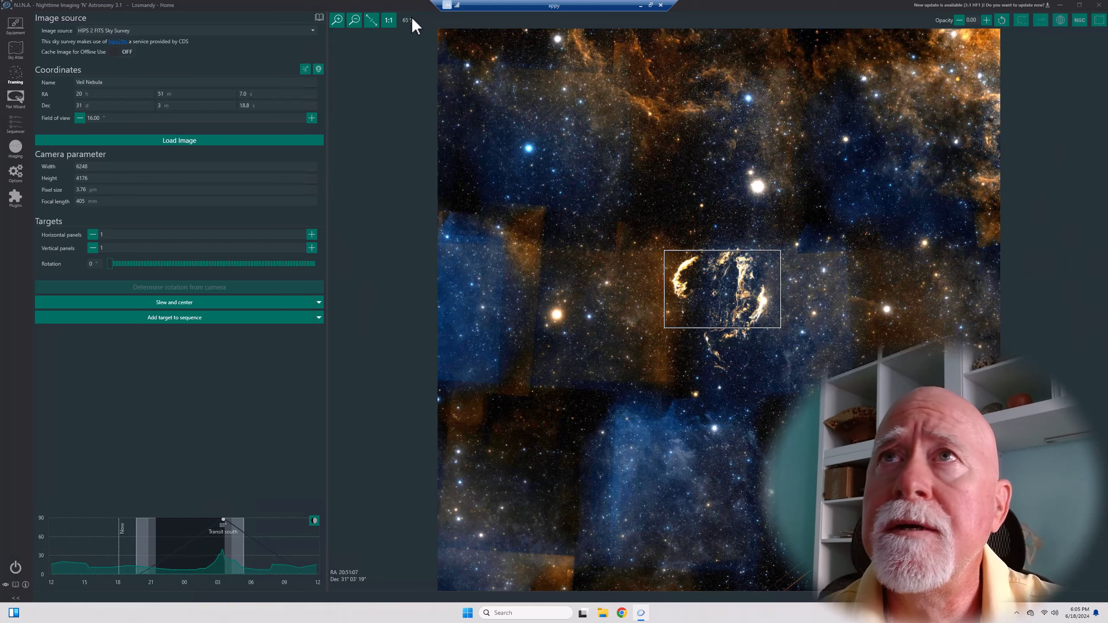
pyautogui.click(337, 20)
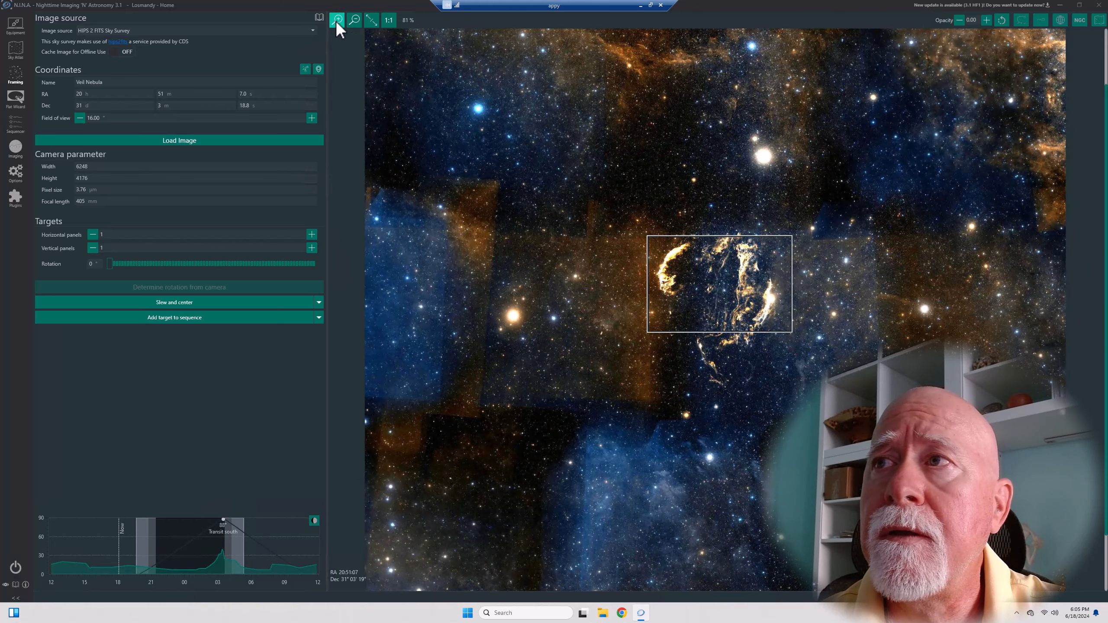
pyautogui.click(339, 21)
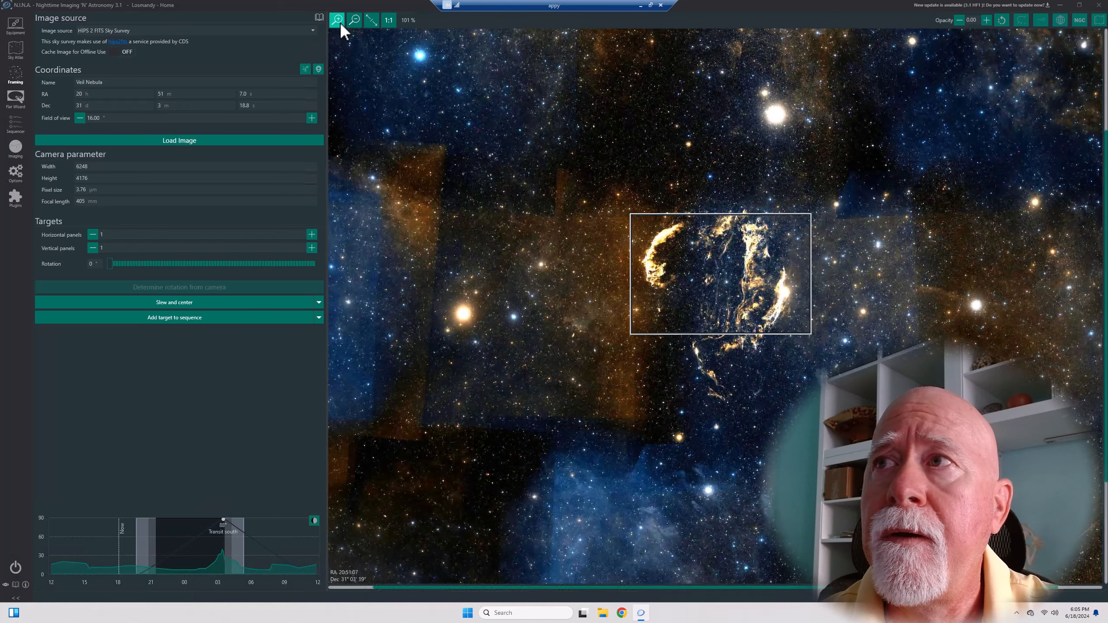
pyautogui.click(339, 22)
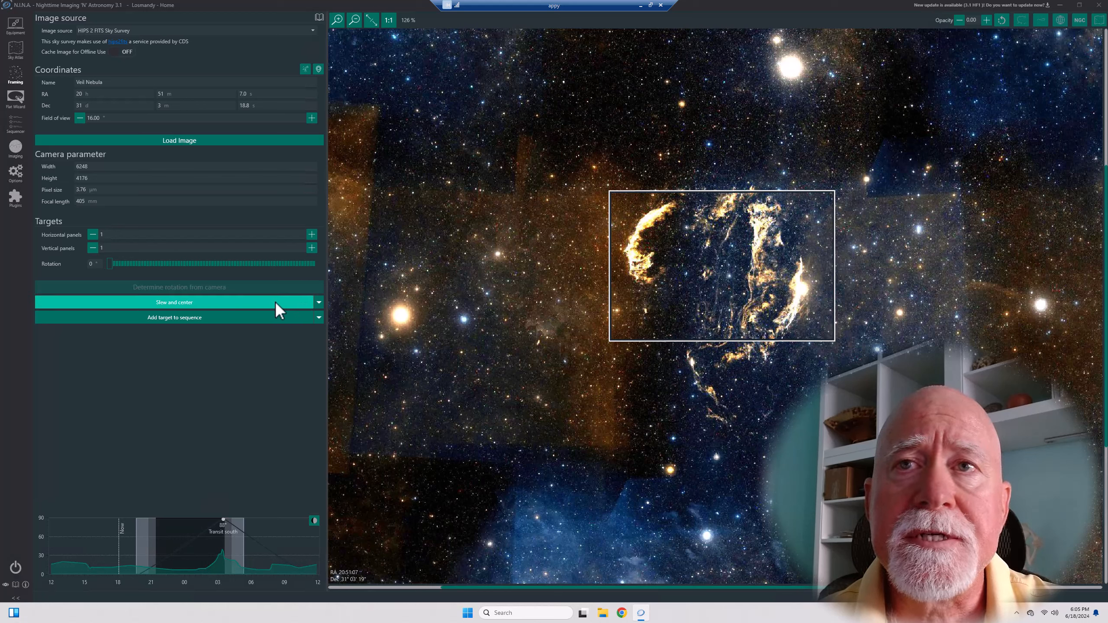
pyautogui.click(316, 304)
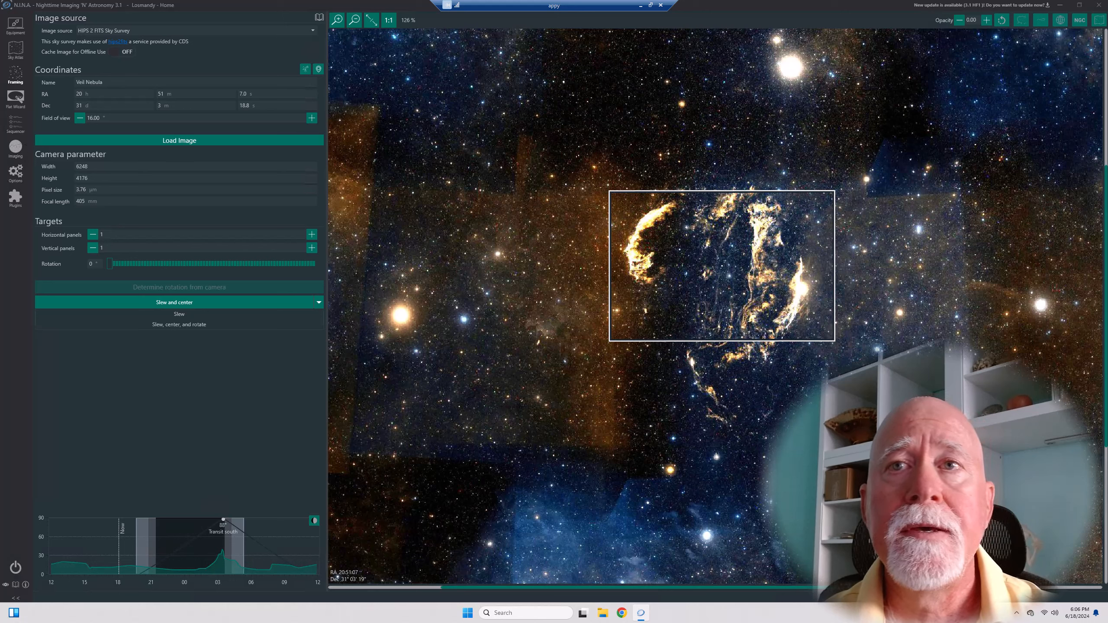
pyautogui.click(130, 375)
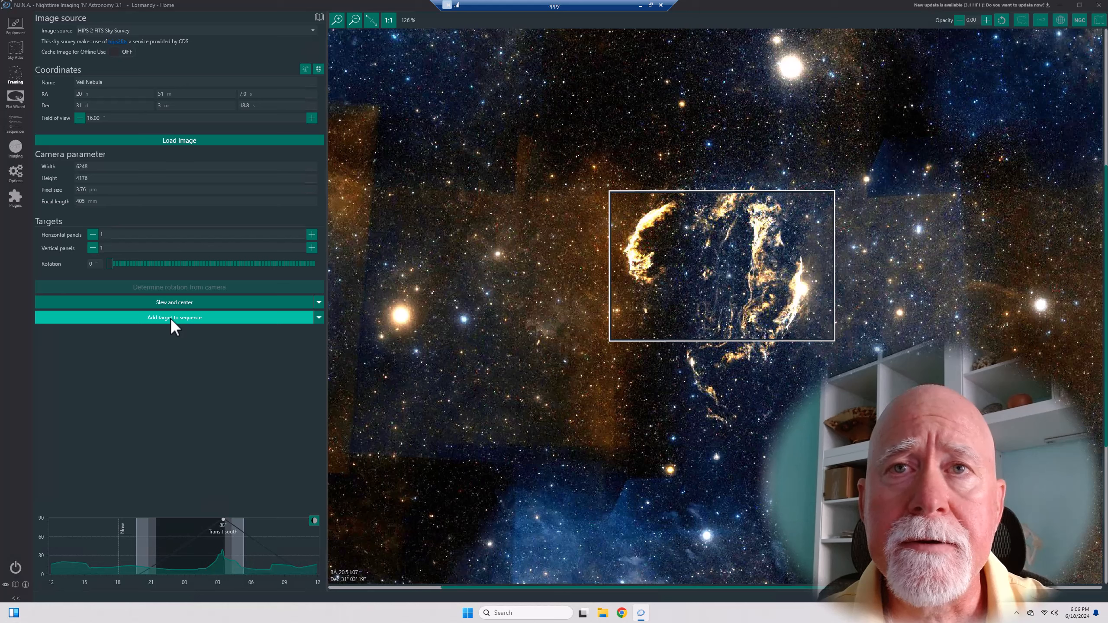
# Step: Add the framed Veil Nebula to the target list using the OSC ROTATE template, overwriting the existing target of that name
pyautogui.click(319, 317)
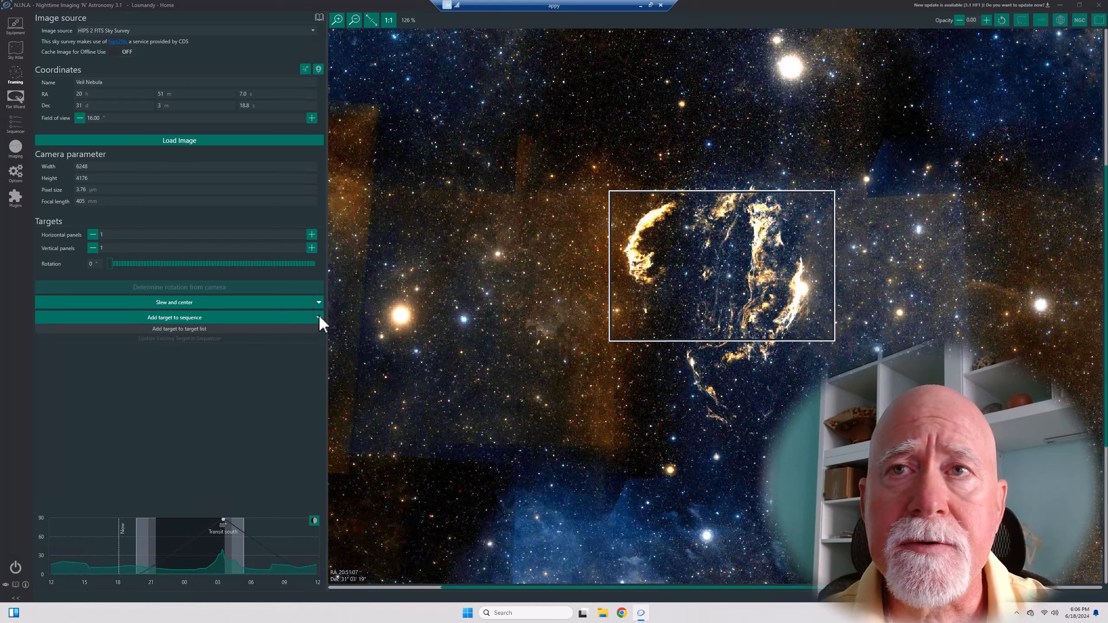
pyautogui.click(187, 328)
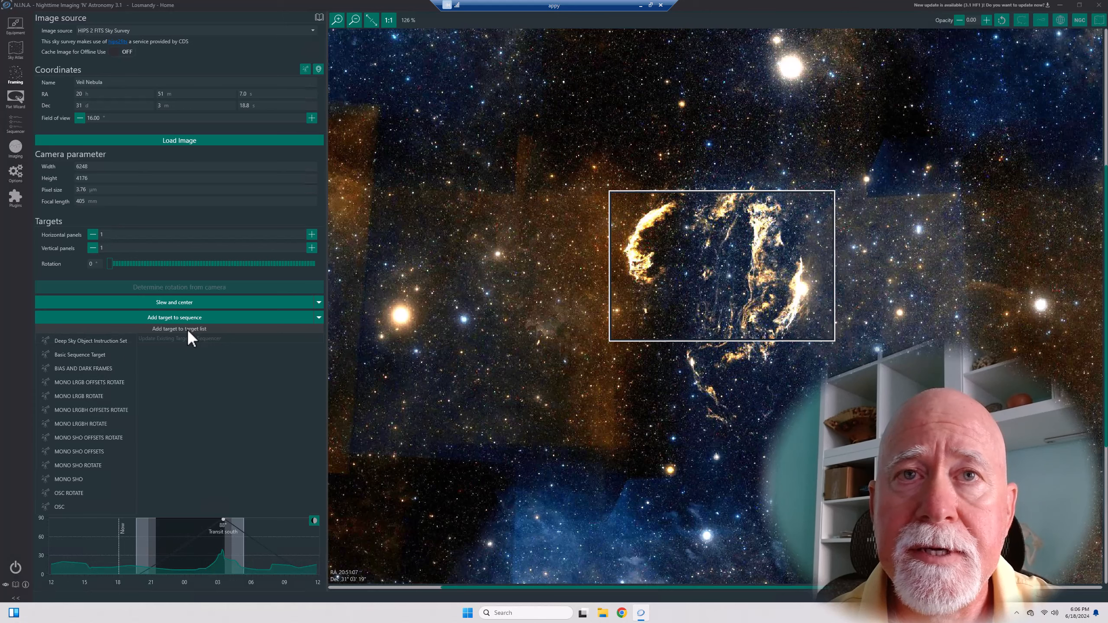
pyautogui.click(99, 494)
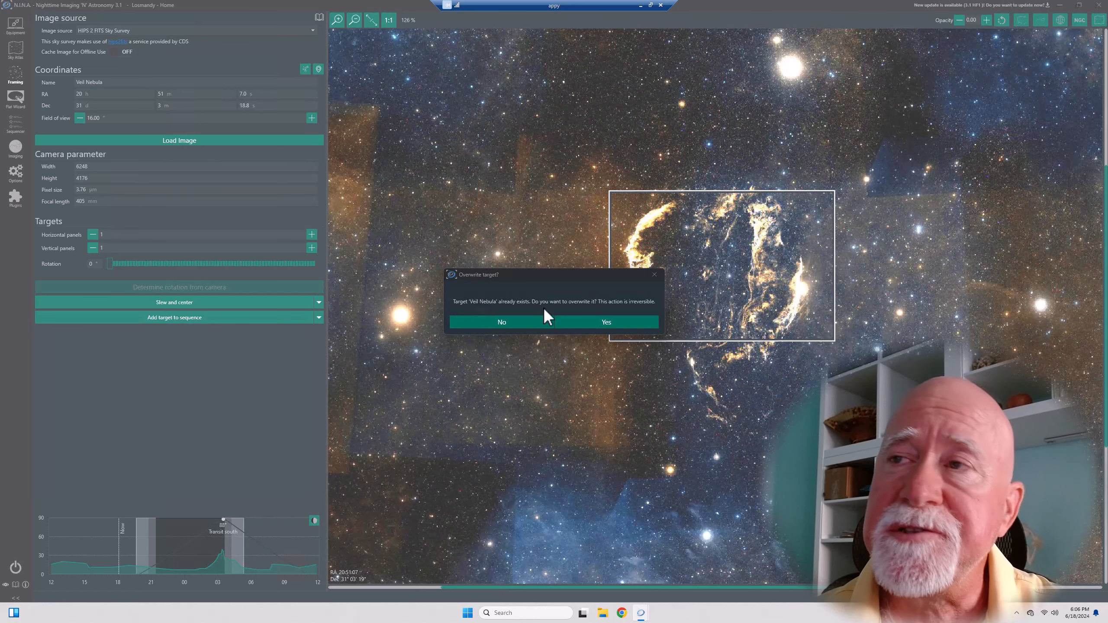
pyautogui.click(604, 322)
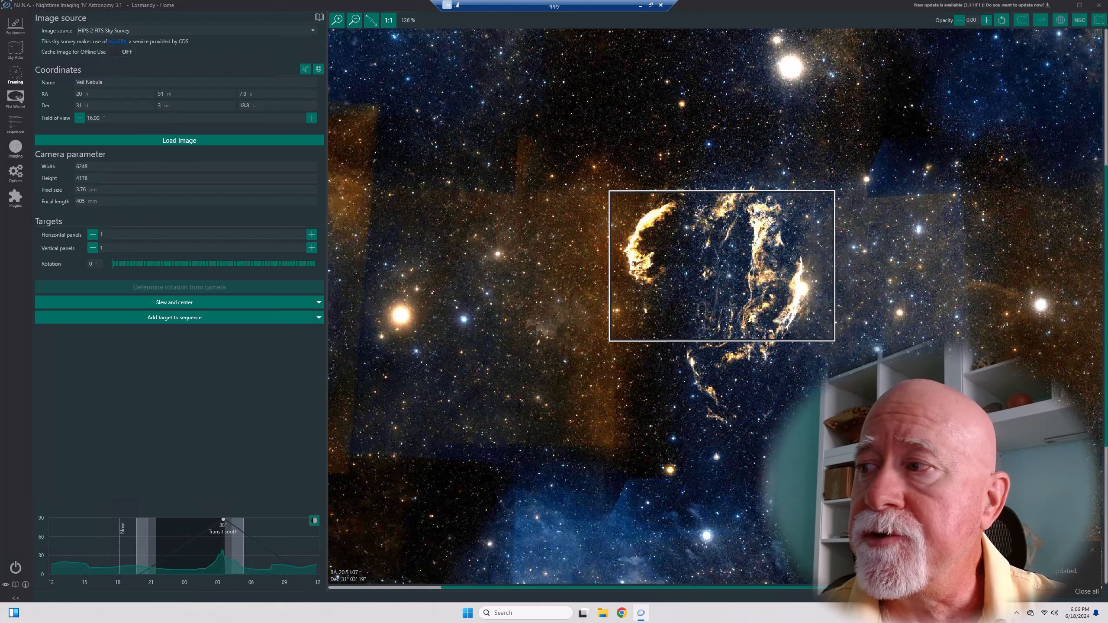
pyautogui.click(1086, 592)
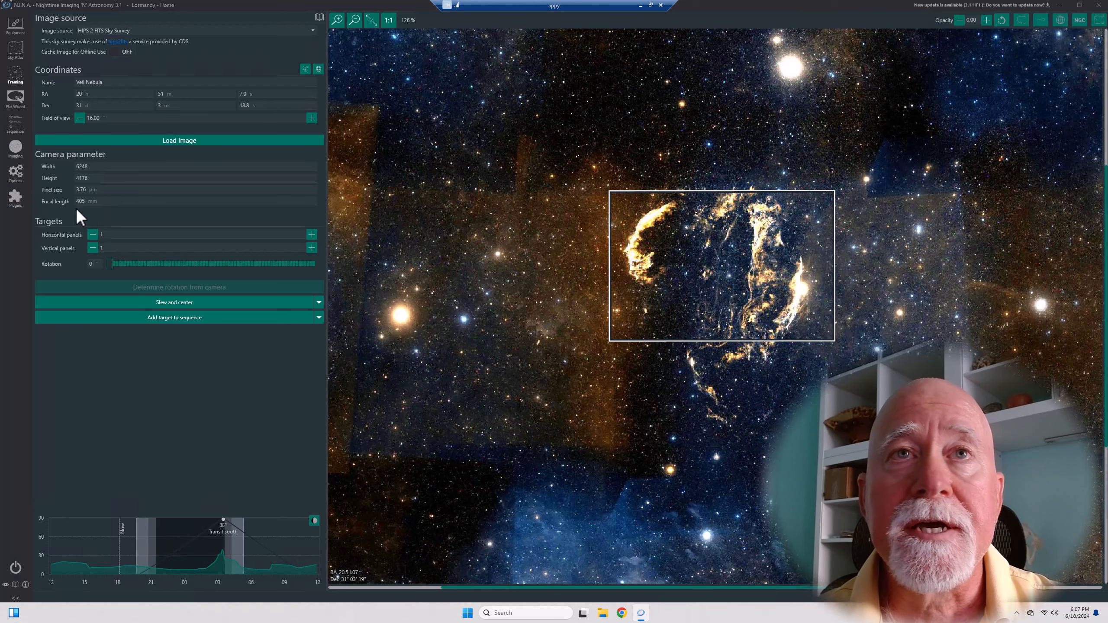
# Step: Open the Advanced Sequencer and add the saved Veil Nebula target to the sequence target area
pyautogui.click(15, 122)
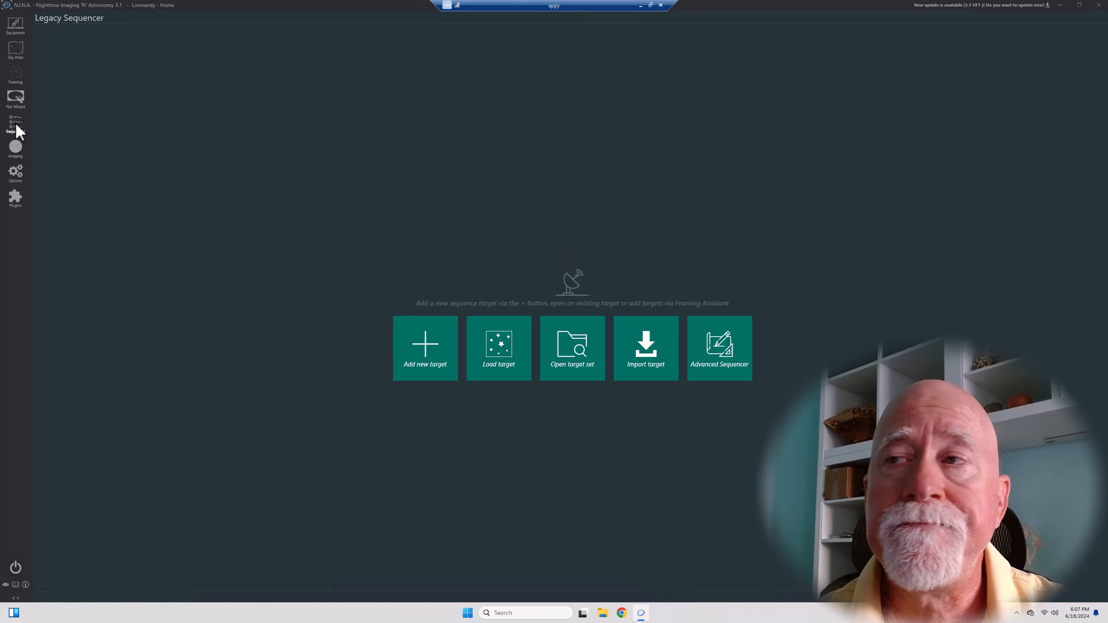
pyautogui.click(711, 356)
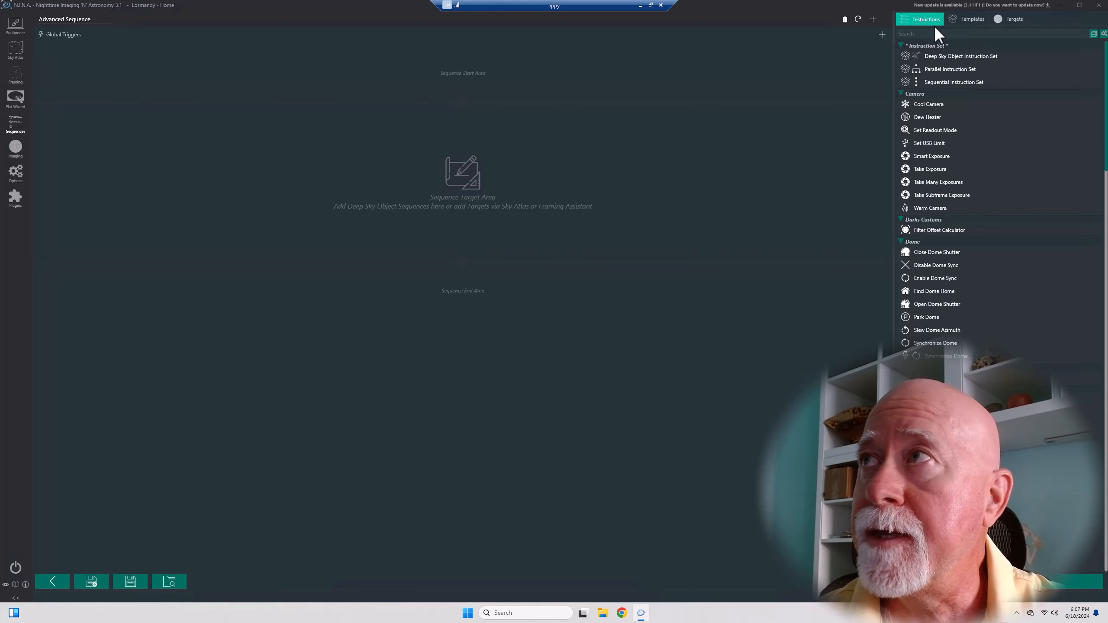
pyautogui.click(972, 19)
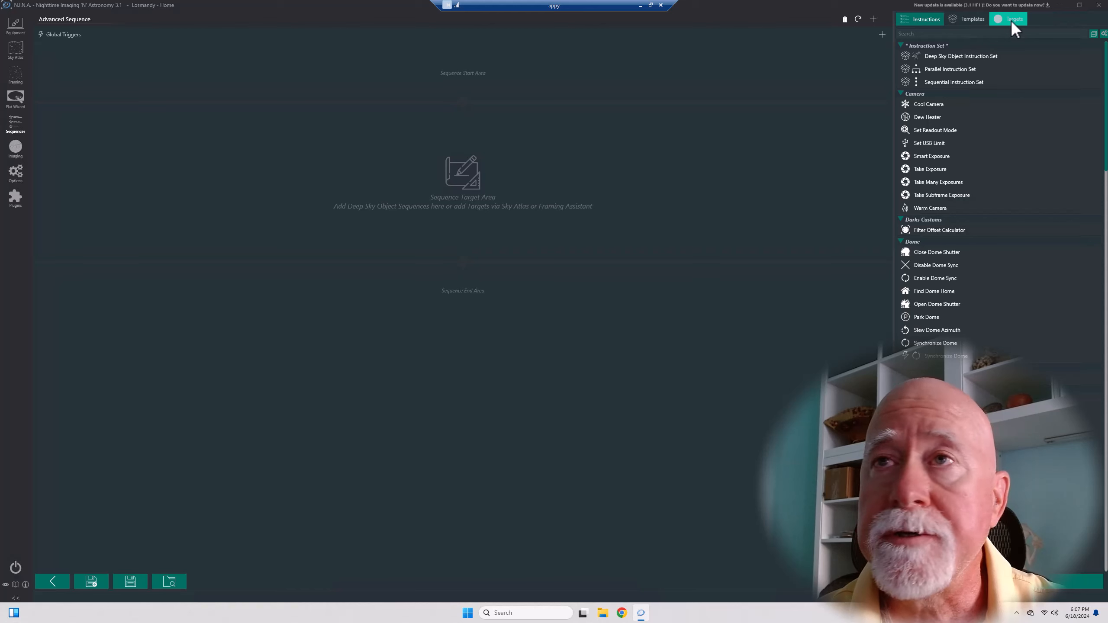
pyautogui.click(1011, 19)
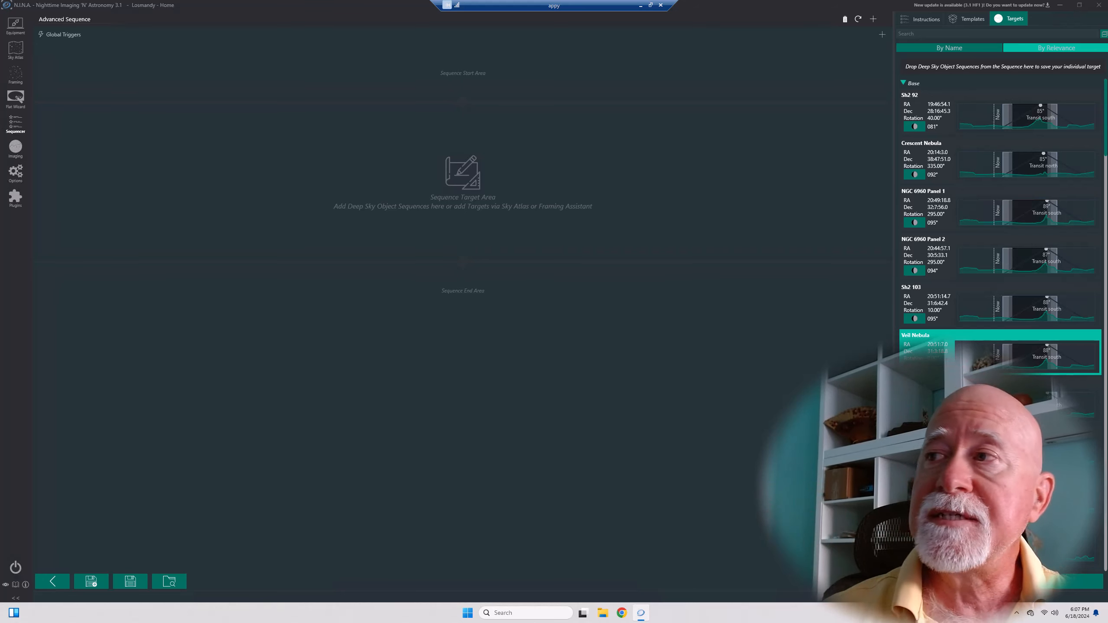
pyautogui.moveTo(938, 351)
pyautogui.mouseDown()
pyautogui.moveTo(937, 327)
pyautogui.moveTo(863, 209)
pyautogui.mouseUp()
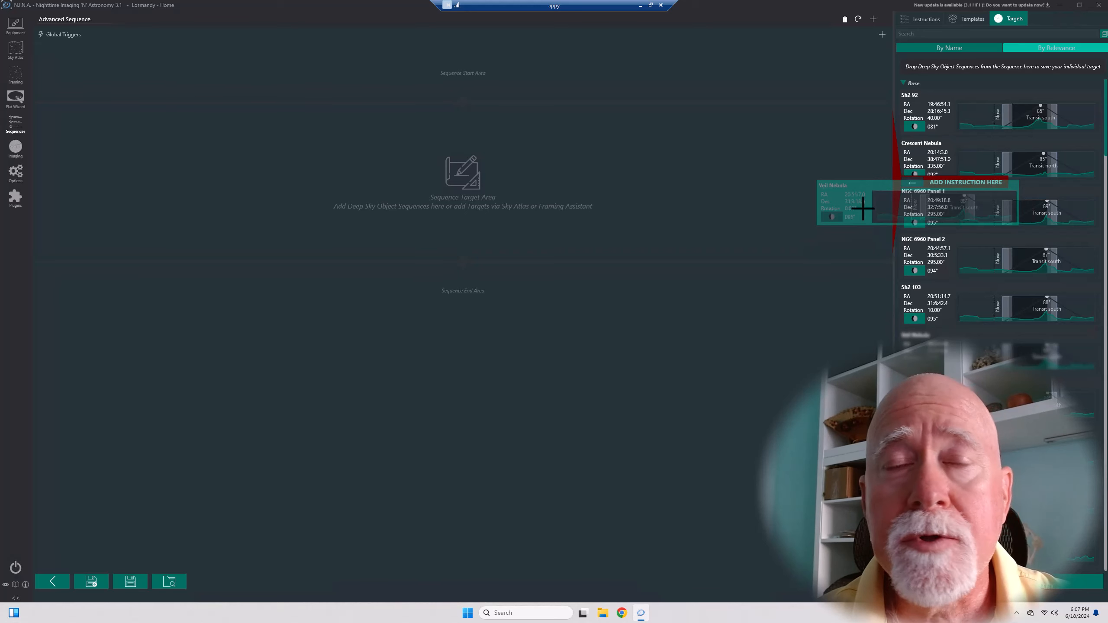
pyautogui.moveTo(863, 209); pyautogui.dragTo(863, 209)
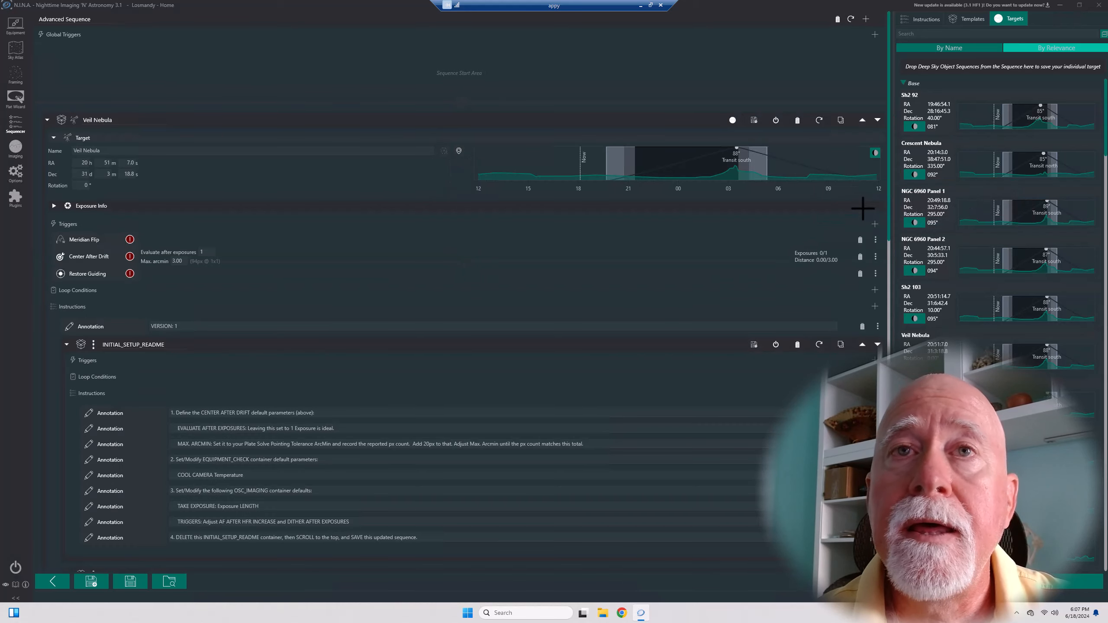
# Step: Review the Veil Nebula sequence from its target details through the setup notes, equipment check, target preparation and OSC imaging instructions
pyautogui.scroll(-10, 625, 383)
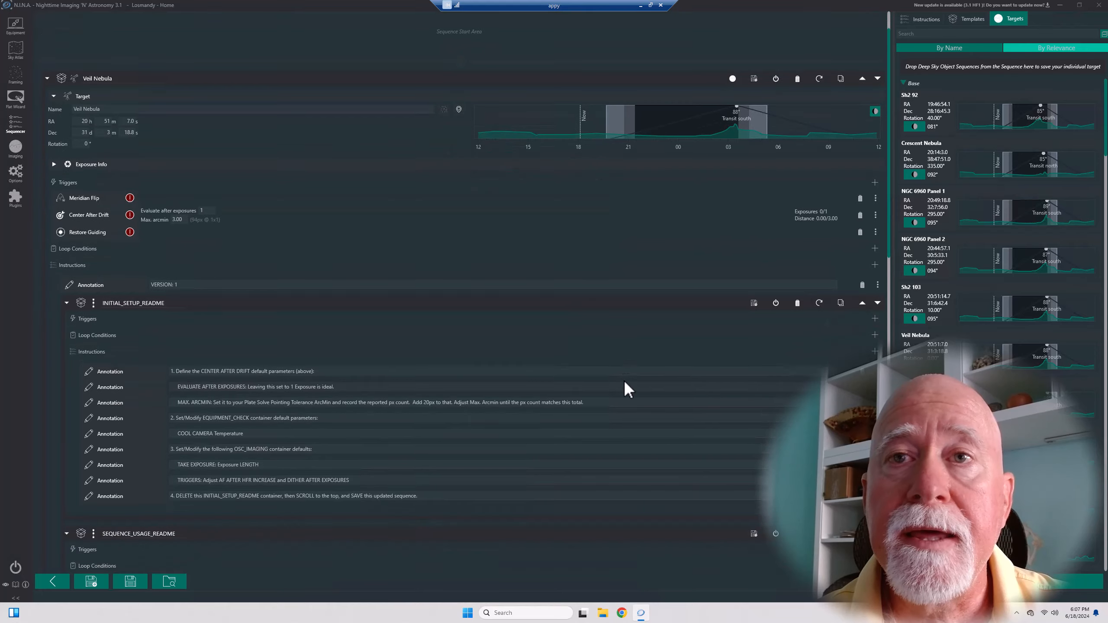
pyautogui.scroll(-8, 634, 388)
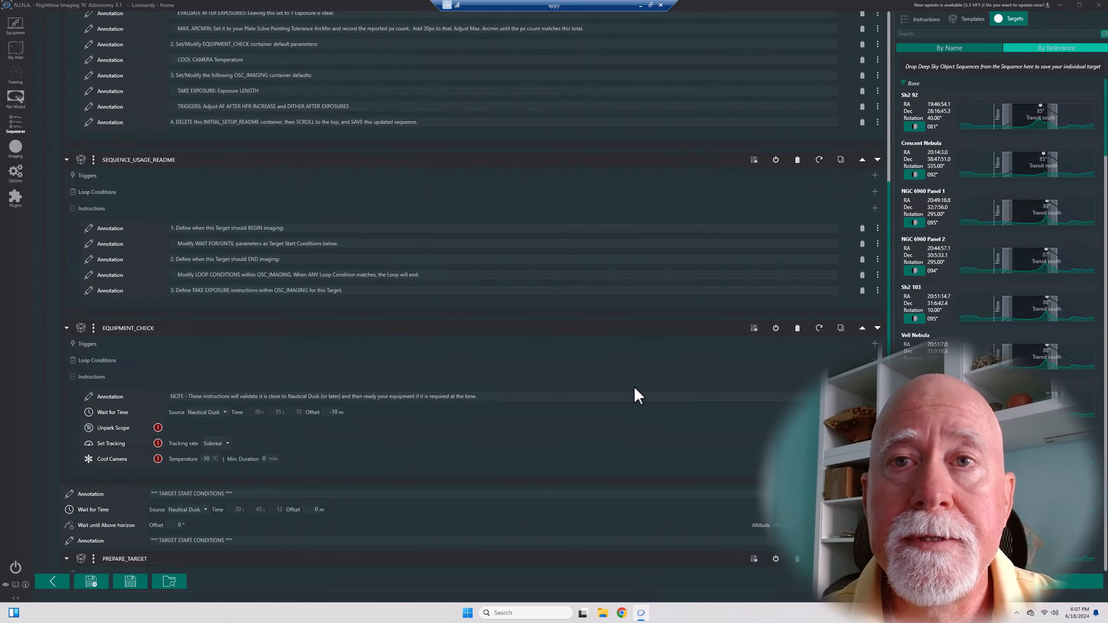
pyautogui.scroll(-4, 635, 388)
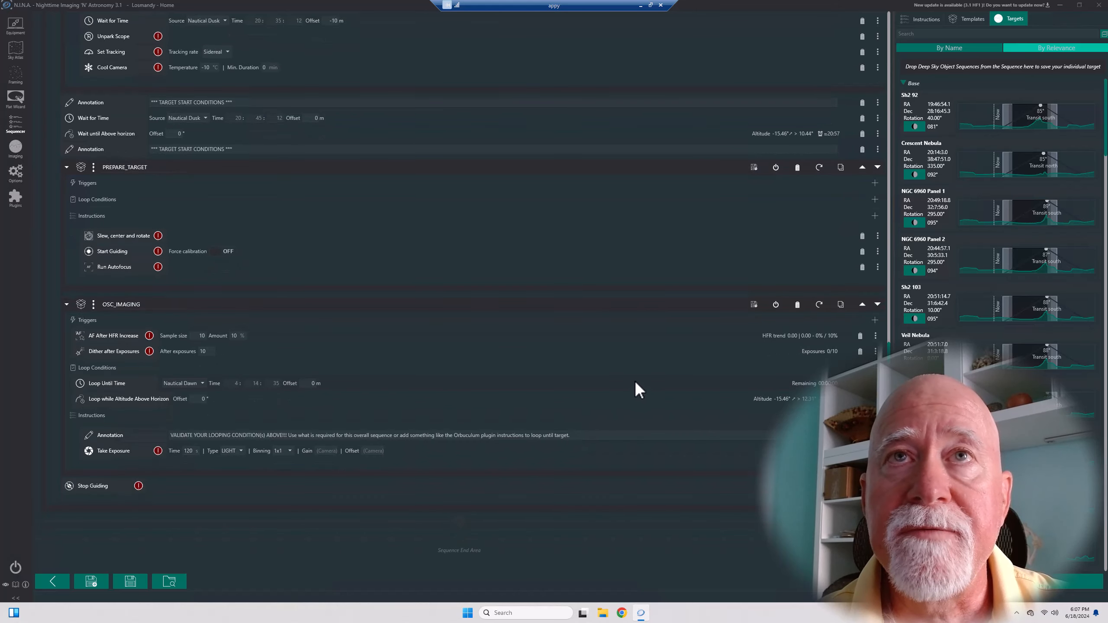
pyautogui.scroll(3, 636, 383)
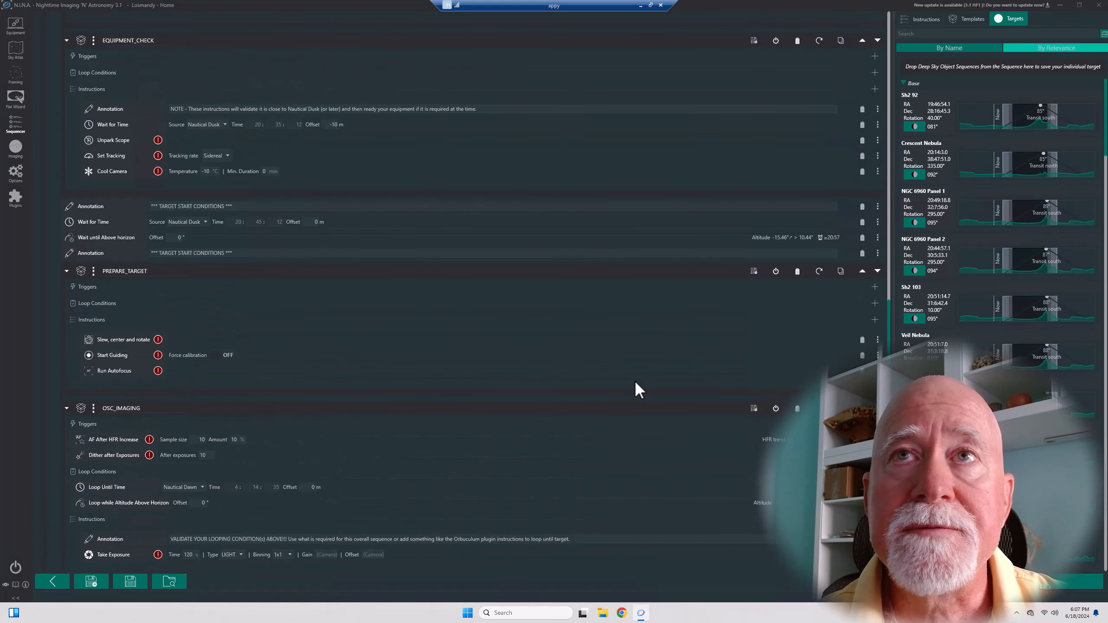
pyautogui.scroll(18, 636, 383)
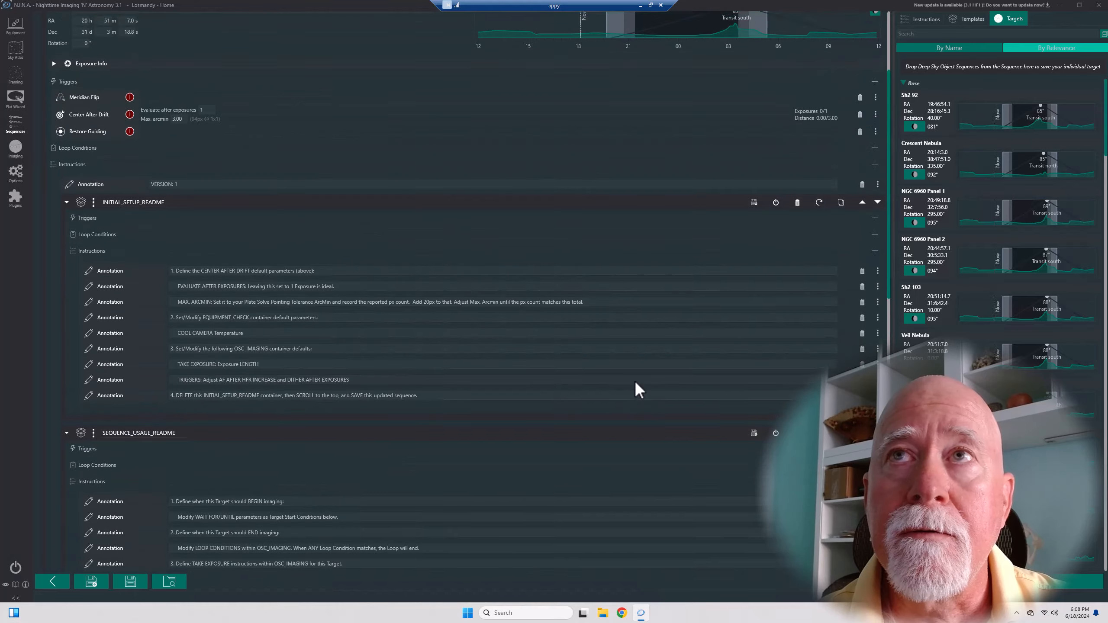
pyautogui.scroll(4, 634, 386)
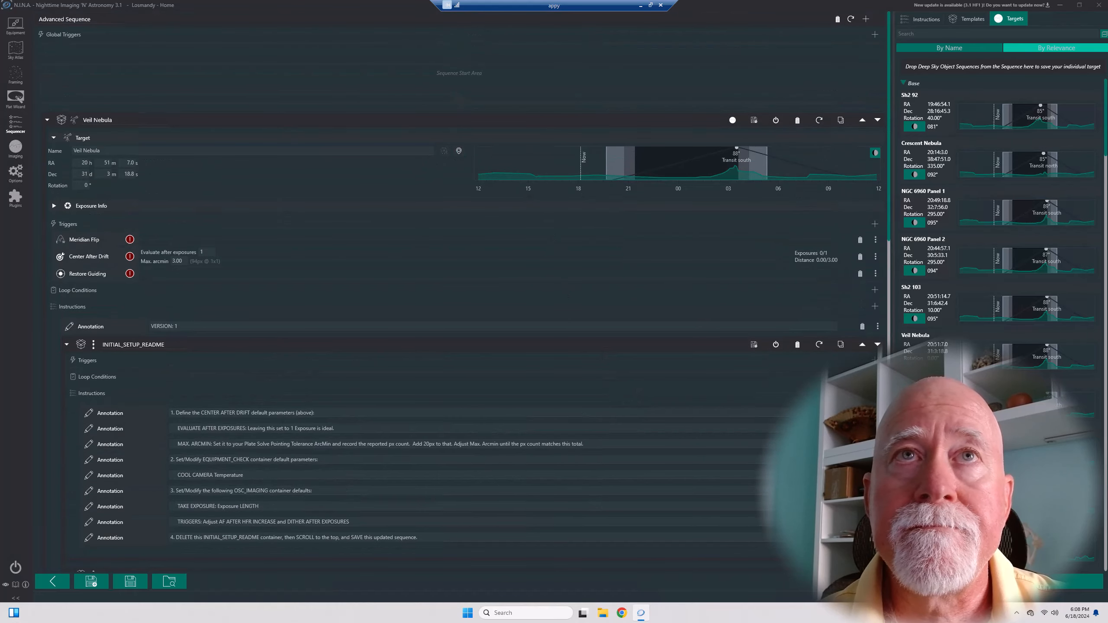
# Step: Return to the Sky Atlas and its list of found objects
pyautogui.click(16, 47)
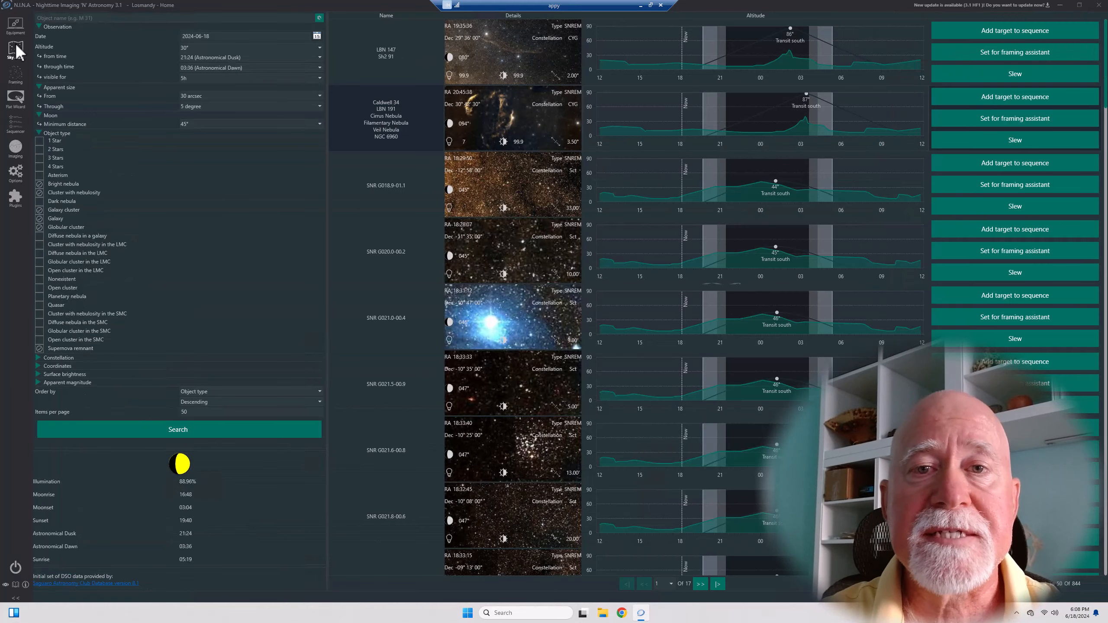